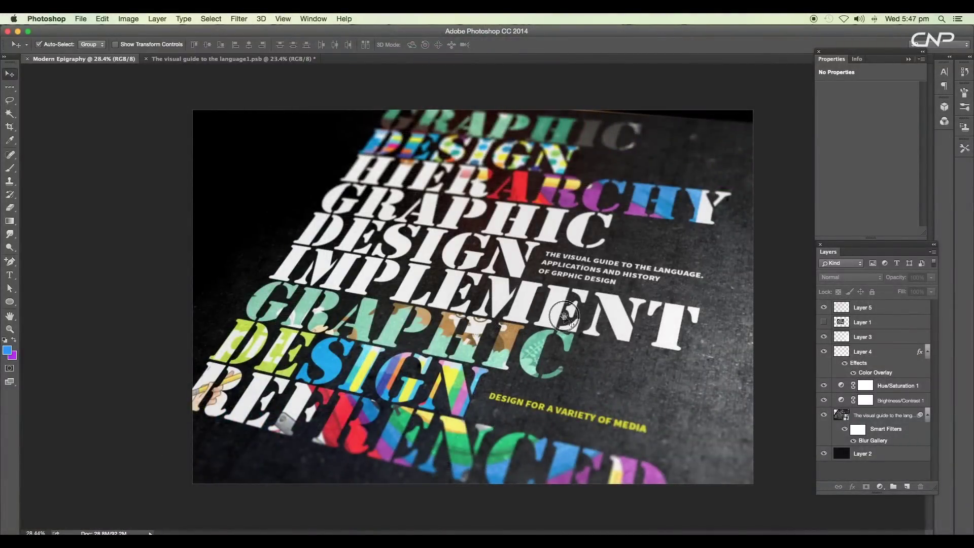
# - Examine the flat text layout in the finished visual guide document, up close and as a whole
pyautogui.hotkey('ctrl', 'Tab')
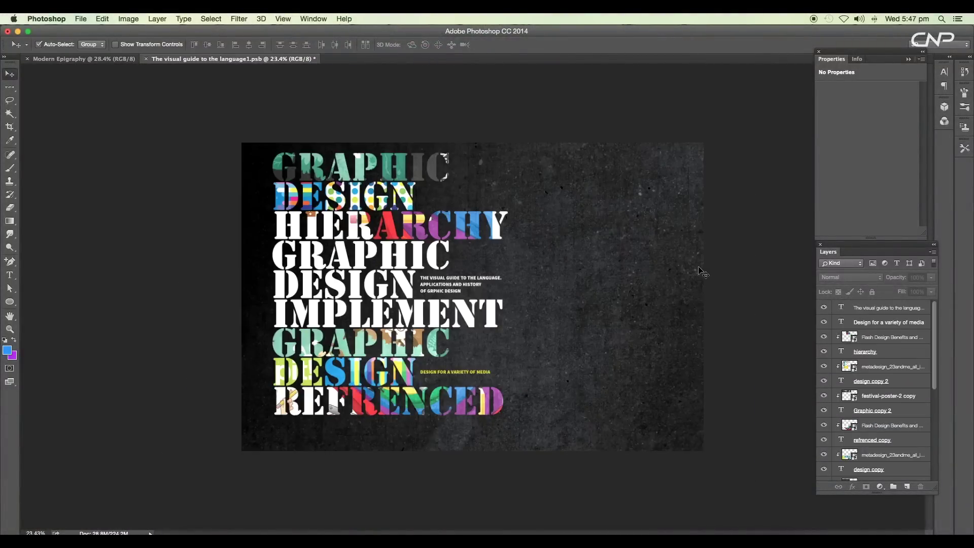
pyautogui.scroll(5, 437, 267)
pyautogui.moveTo(411, 223); pyautogui.dragTo(508, 370)
pyautogui.moveTo(440, 282); pyautogui.dragTo(478, 277)
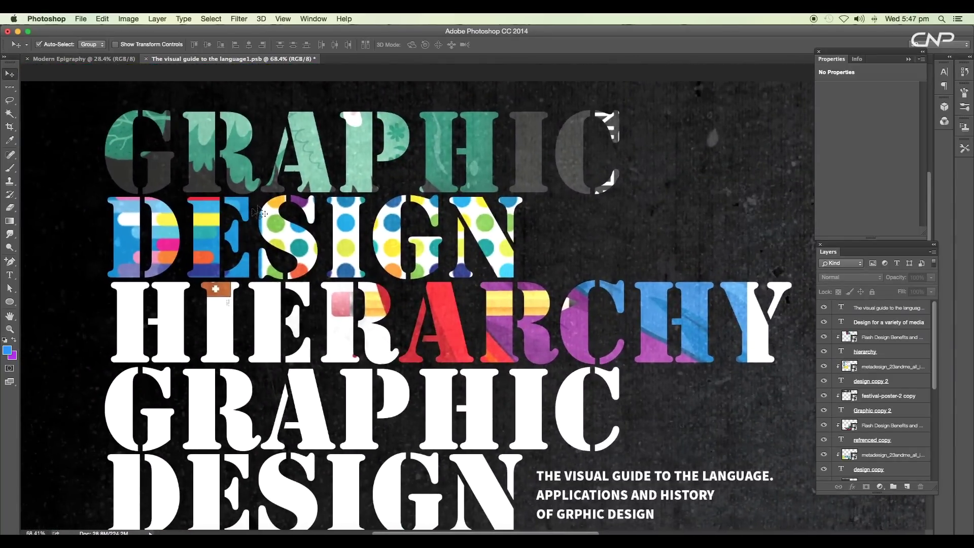
pyautogui.scroll(-5, 363, 251)
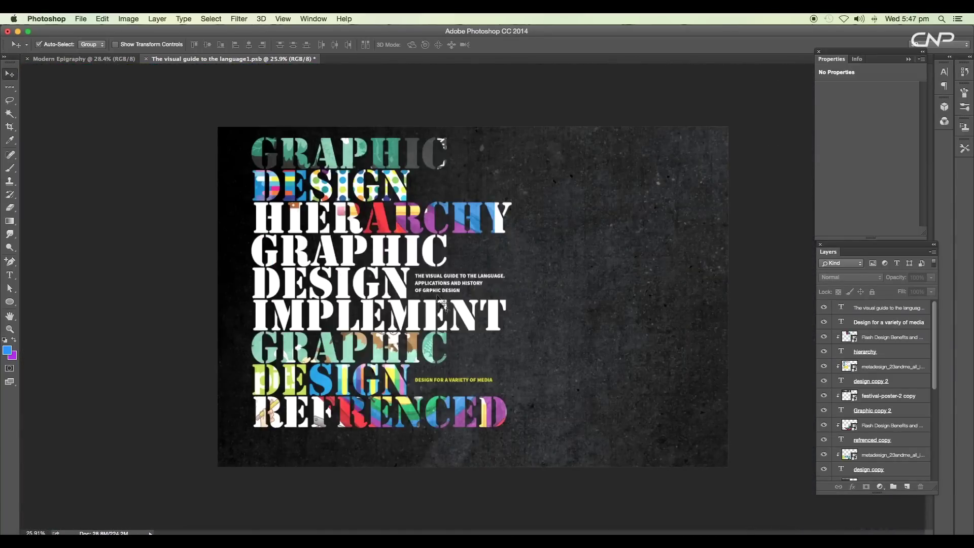
# - Examine the blurred, angled lettering of the finished Modern Epigraphy composition at several magnifications
pyautogui.click(120, 59)
pyautogui.scroll(-2, 519, 260)
pyautogui.scroll(3, 525, 254)
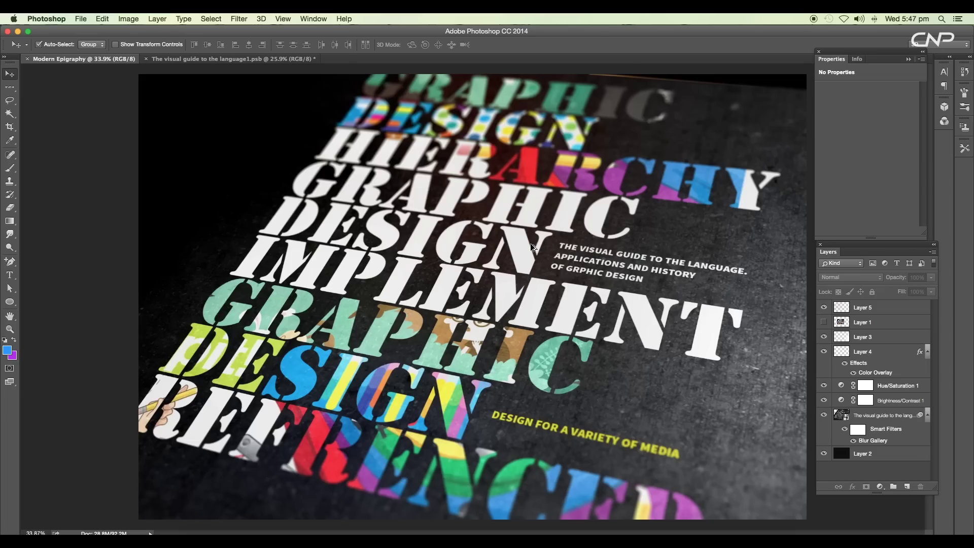
pyautogui.scroll(-3, 531, 244)
pyautogui.scroll(3, 531, 242)
pyautogui.scroll(-3, 531, 242)
pyautogui.scroll(3, 534, 215)
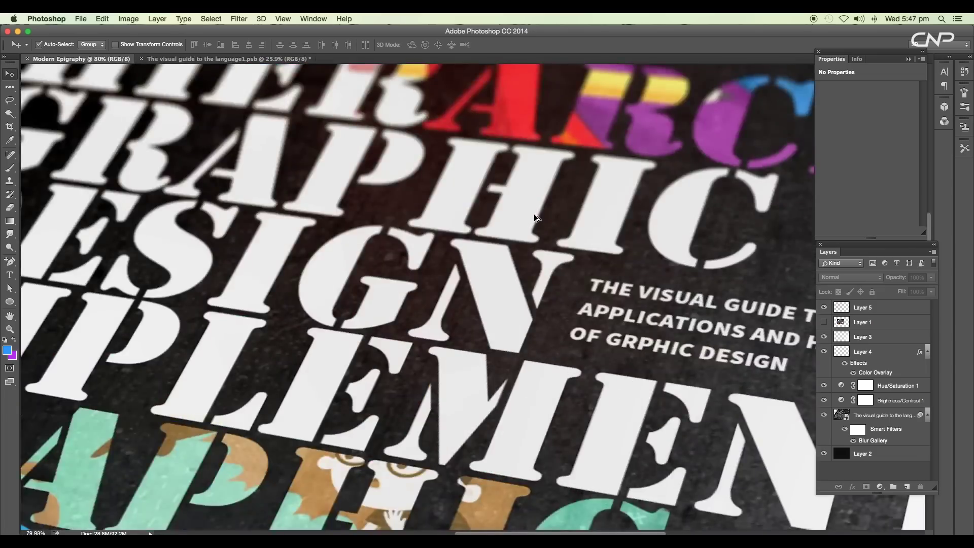
pyautogui.scroll(-3, 534, 214)
pyautogui.scroll(3, 531, 217)
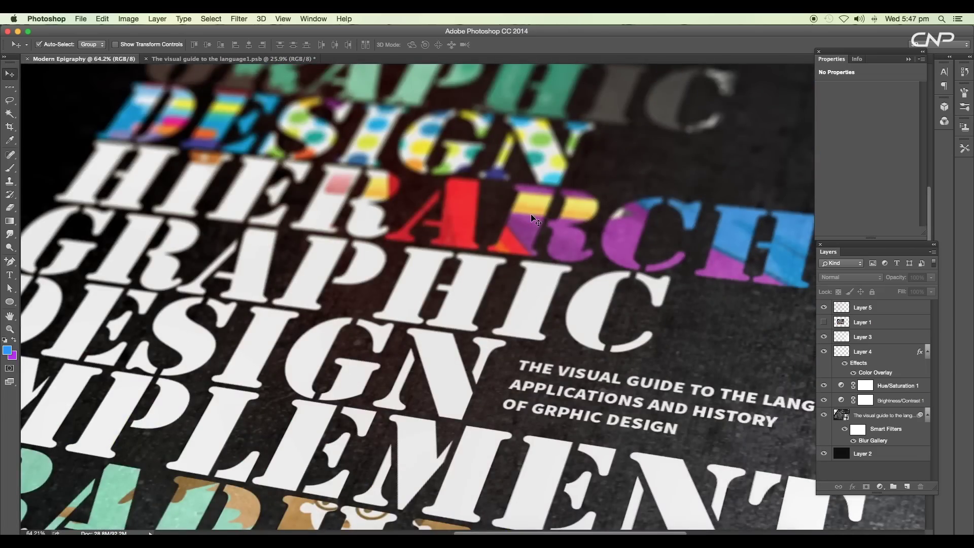
pyautogui.scroll(-3, 533, 218)
pyautogui.scroll(1, 528, 219)
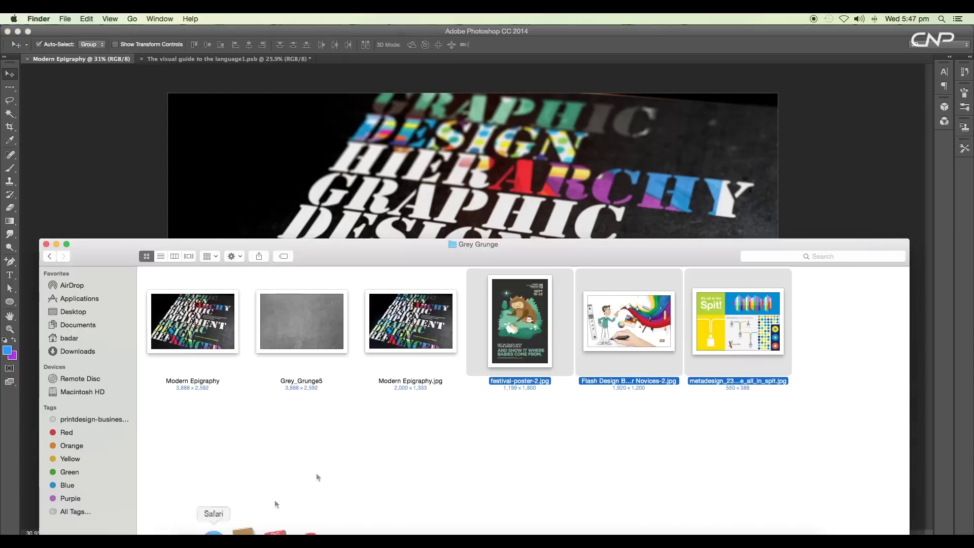
# - Switch to Finder and preview the Grey_Grunge5 texture from the Grey Grunge folder
pyautogui.click(212, 530)
pyautogui.click(400, 260)
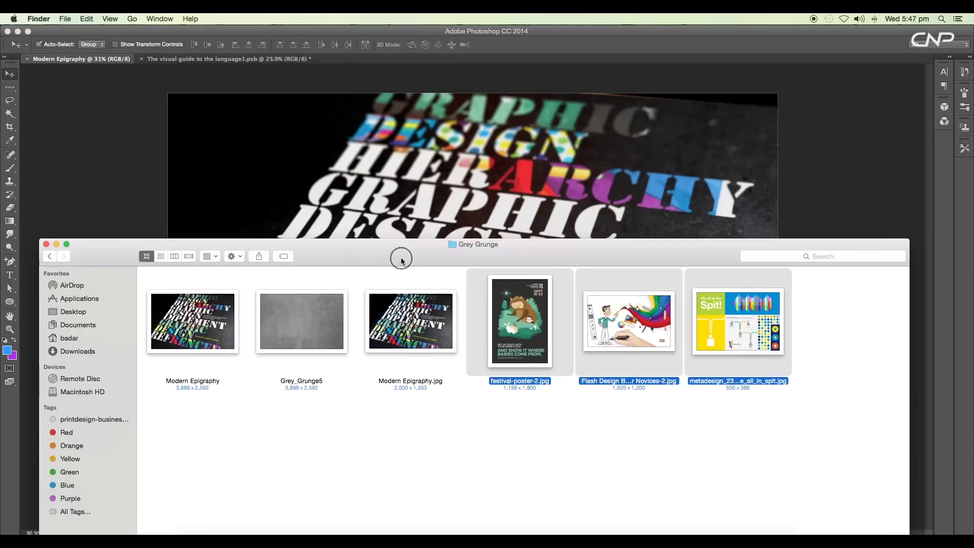
pyautogui.click(320, 335)
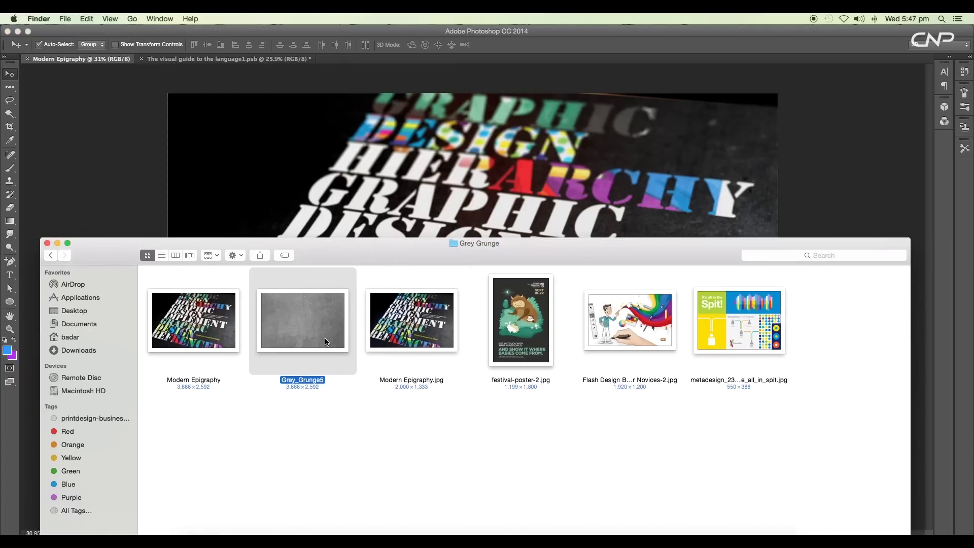
pyautogui.doubleClick(325, 341)
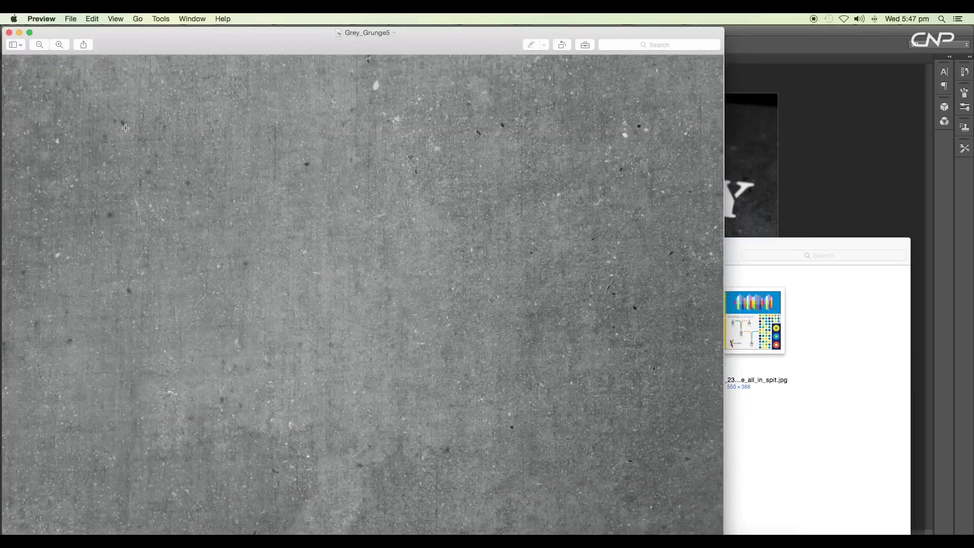
pyautogui.click(9, 32)
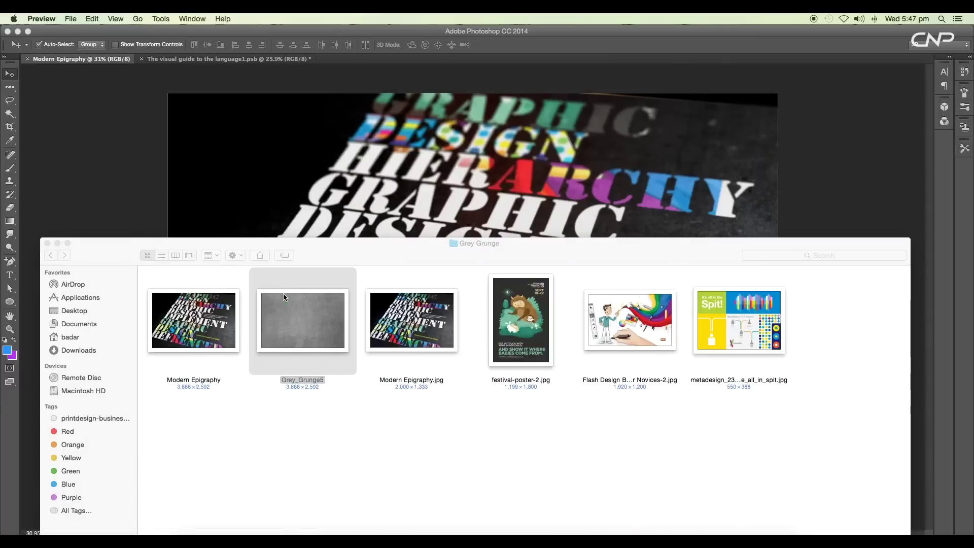
# - Open the Grey_Grunge5 image from the Grey Grunge folder in Photoshop
pyautogui.rightClick(283, 294)
pyautogui.moveTo(358, 309)
pyautogui.click(447, 337)
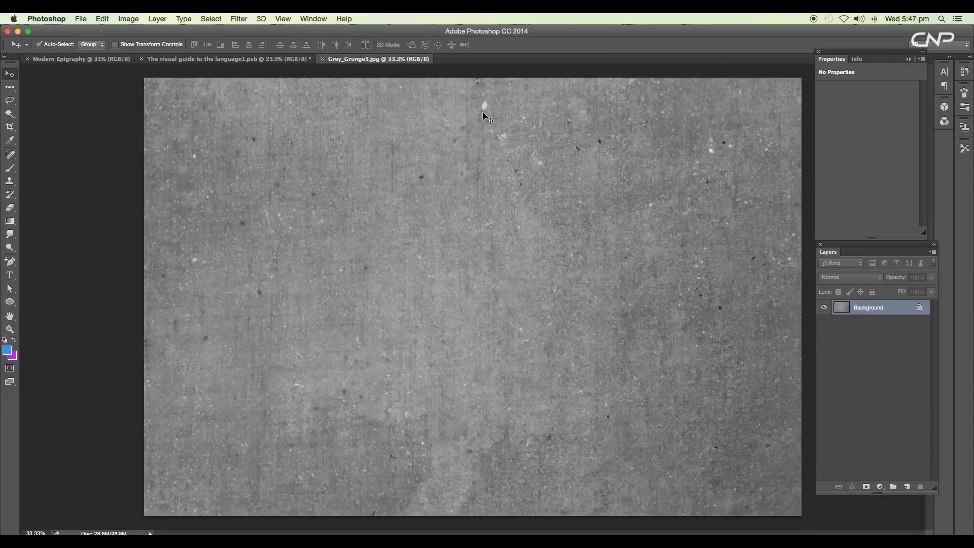
pyautogui.scroll(-4, 623, 225)
pyautogui.scroll(3, 623, 225)
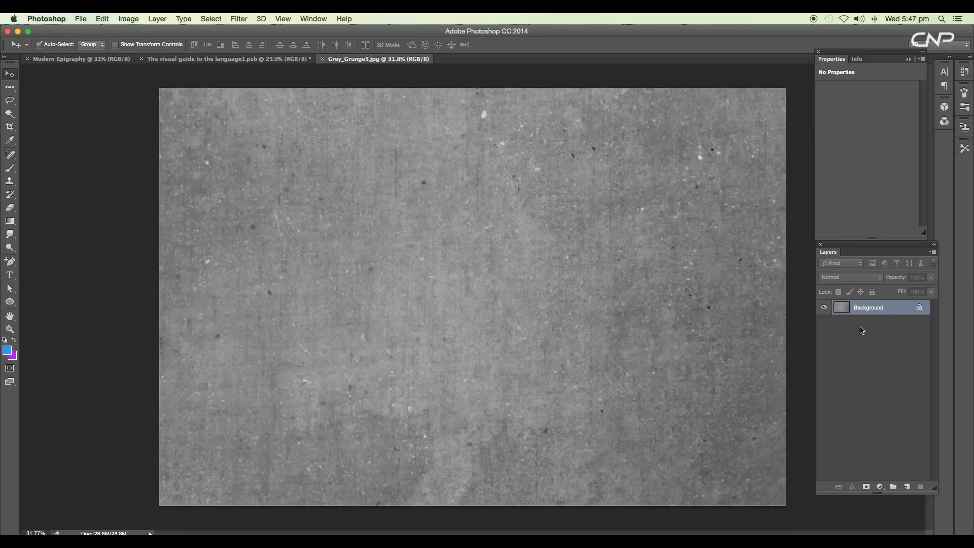
# - Turn the locked background into a regular layer and convert it to a smart object
pyautogui.doubleClick(882, 313)
pyautogui.click(577, 236)
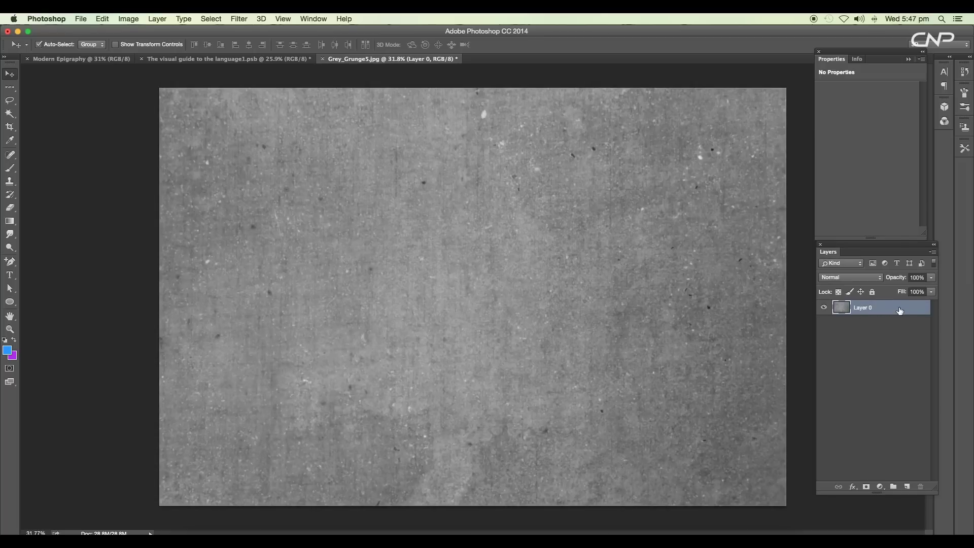
pyautogui.rightClick(900, 311)
pyautogui.click(805, 227)
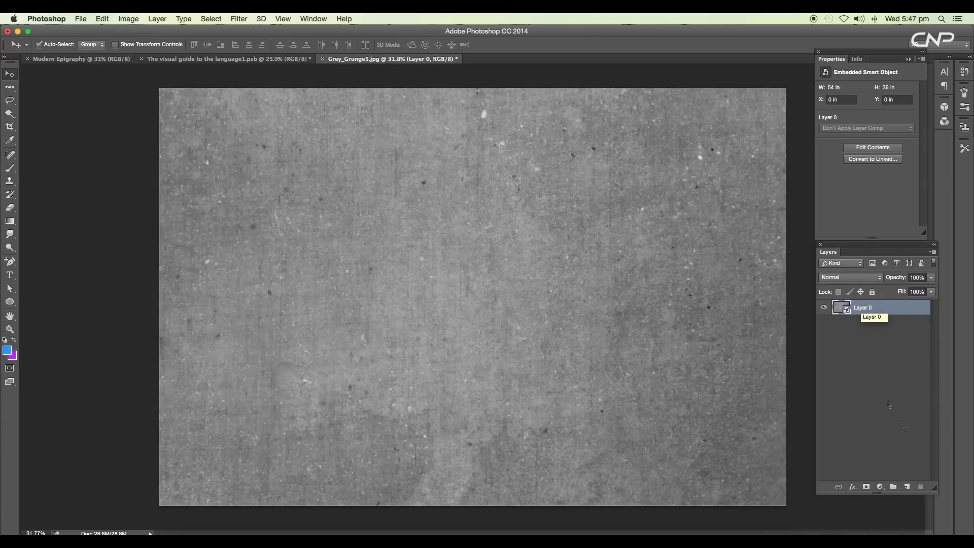
# - Add a Brightness/Contrast adjustment layer above the grunge texture and use it to darken the image
pyautogui.click(880, 487)
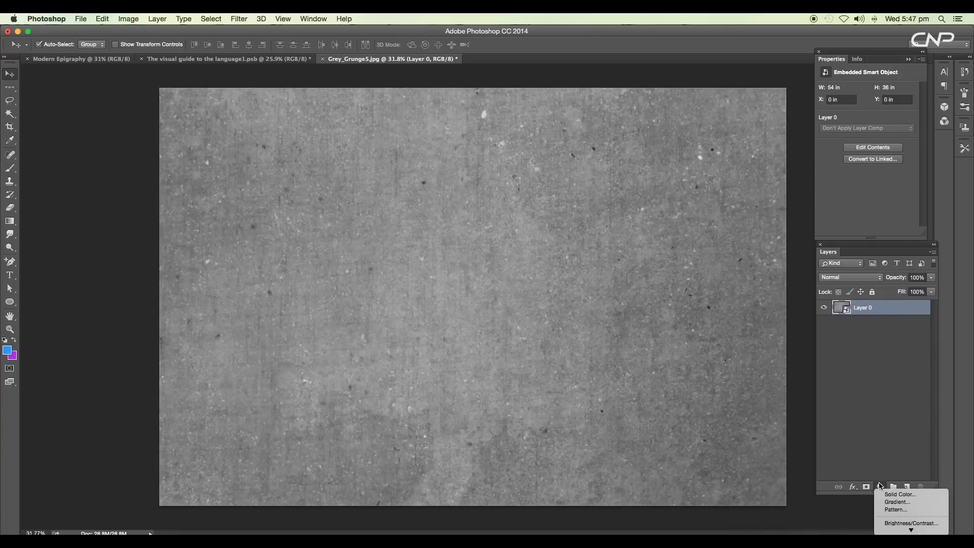
pyautogui.click(898, 526)
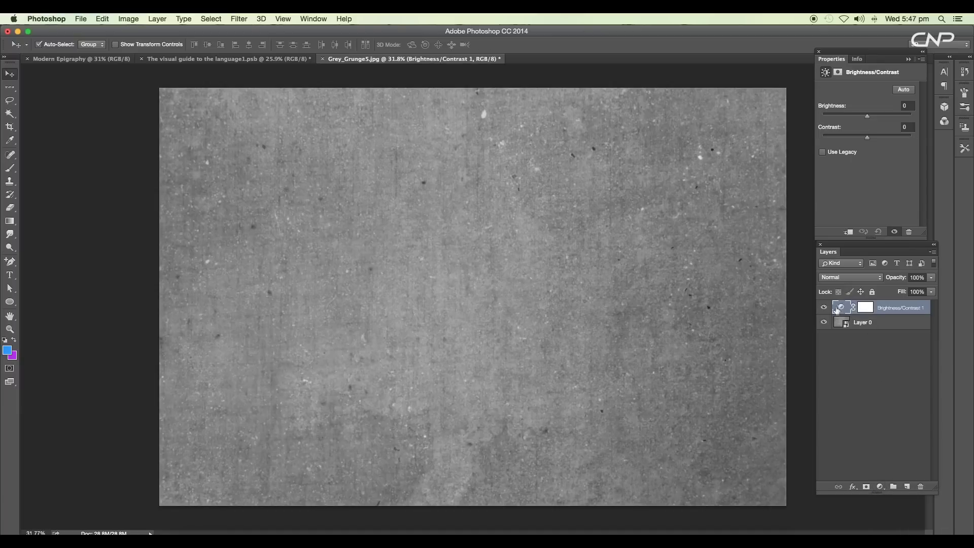
pyautogui.moveTo(868, 138)
pyautogui.mouseDown()
pyautogui.moveTo(845, 138)
pyautogui.moveTo(853, 137)
pyautogui.moveTo(842, 117)
pyautogui.moveTo(827, 117)
pyautogui.moveTo(860, 140)
pyautogui.mouseUp()
pyautogui.click(875, 384)
# - Add a colorizing Hue/Saturation adjustment directly above Layer 0 with hue 183 and saturation 3
pyautogui.click(883, 327)
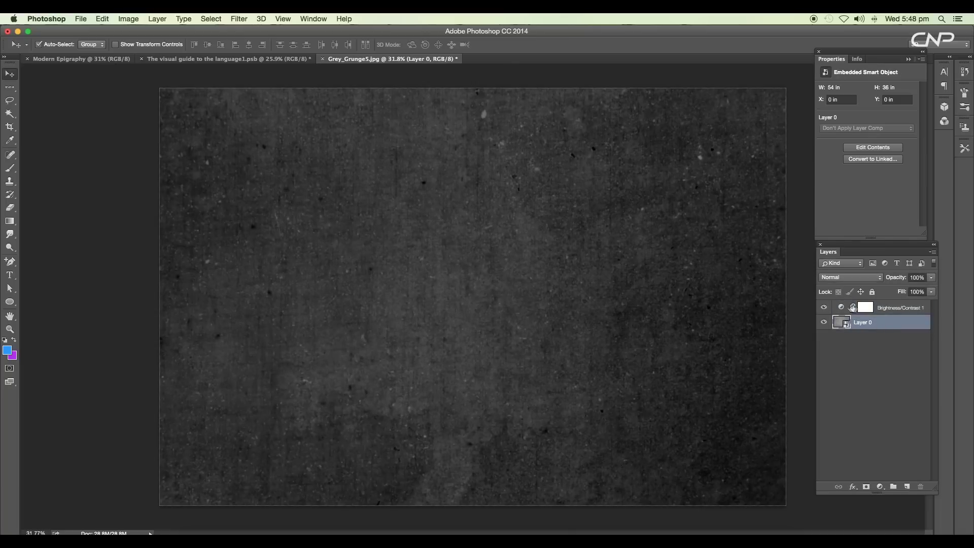
pyautogui.scroll(3, 462, 271)
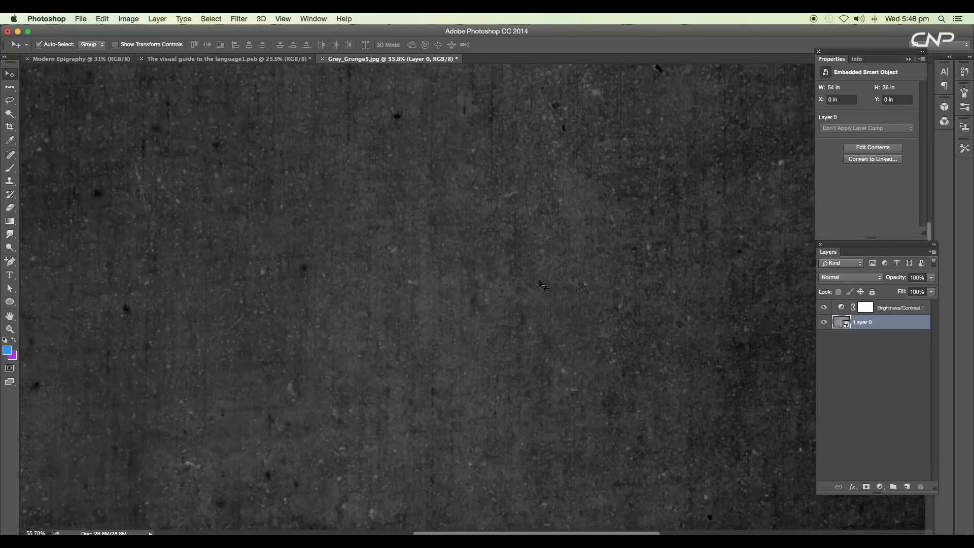
pyautogui.click(881, 486)
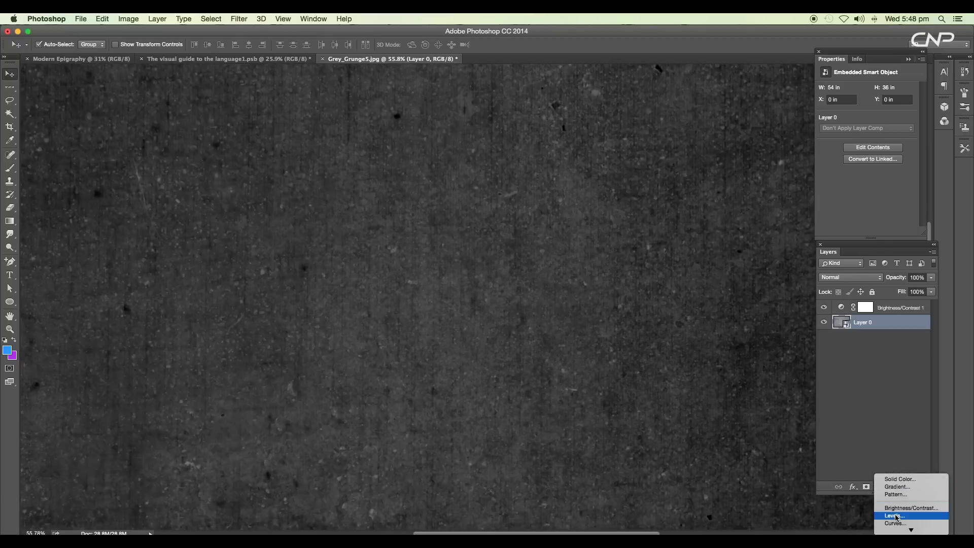
pyautogui.scroll(-4, 900, 521)
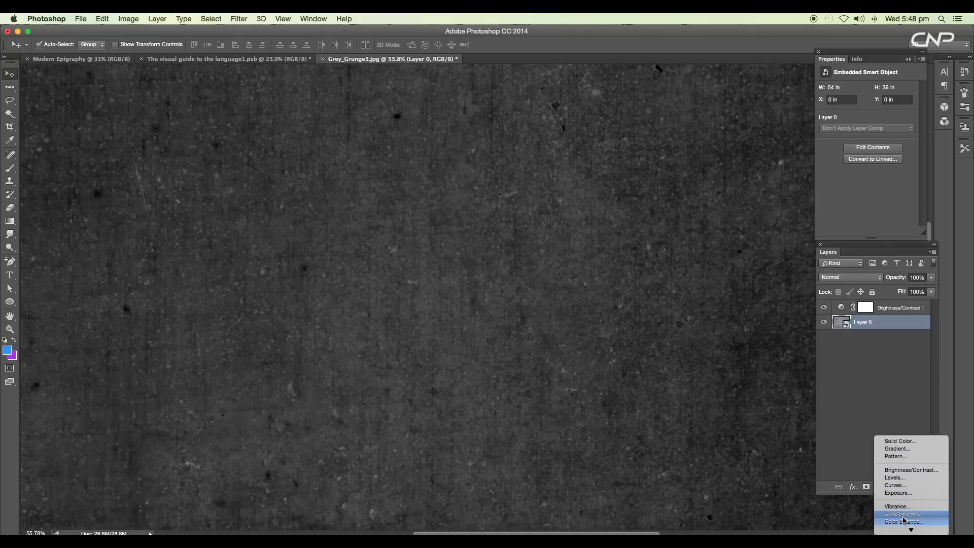
pyautogui.click(905, 515)
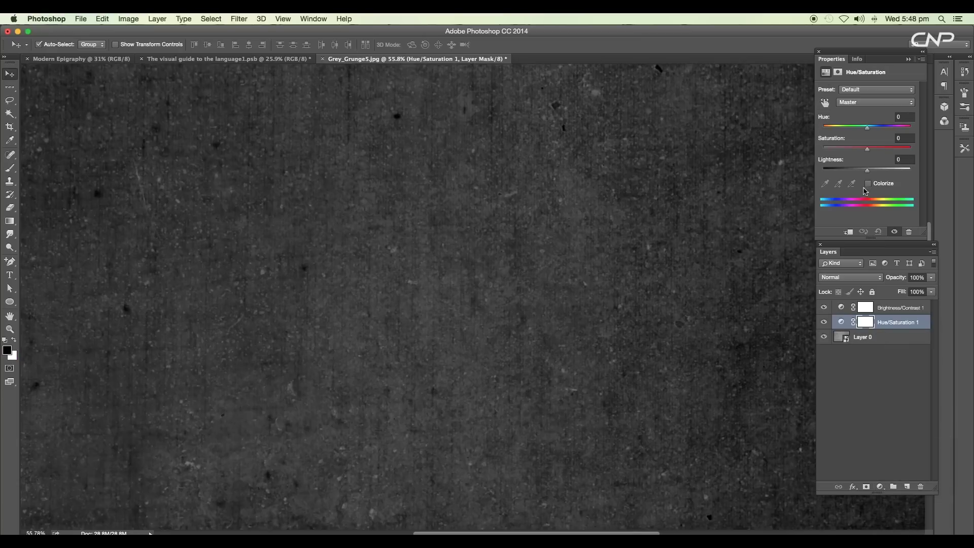
pyautogui.click(868, 184)
pyautogui.moveTo(840, 153); pyautogui.dragTo(826, 153)
pyautogui.moveTo(868, 127)
pyautogui.mouseDown()
pyautogui.moveTo(857, 129)
pyautogui.moveTo(867, 130)
pyautogui.mouseUp()
pyautogui.scroll(-5, 616, 189)
pyautogui.scroll(4, 616, 189)
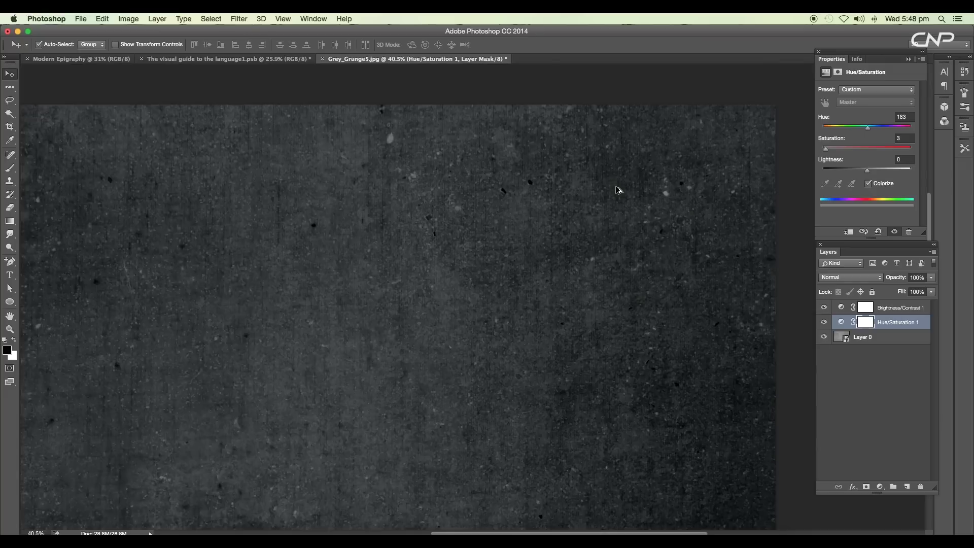
pyautogui.click(857, 347)
# - Apply a Gaussian Blur smart filter to the grunge texture on Layer 0
pyautogui.scroll(3, 577, 238)
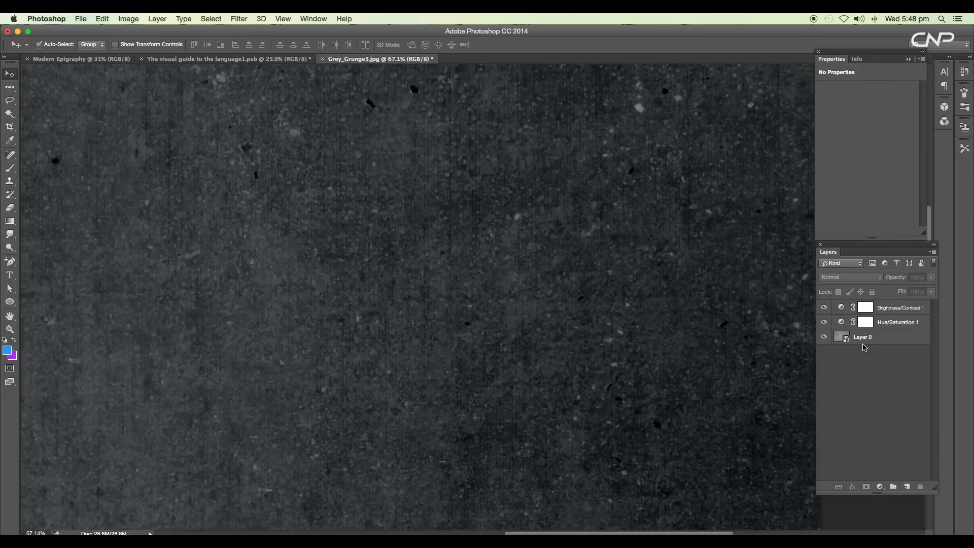
pyautogui.click(908, 339)
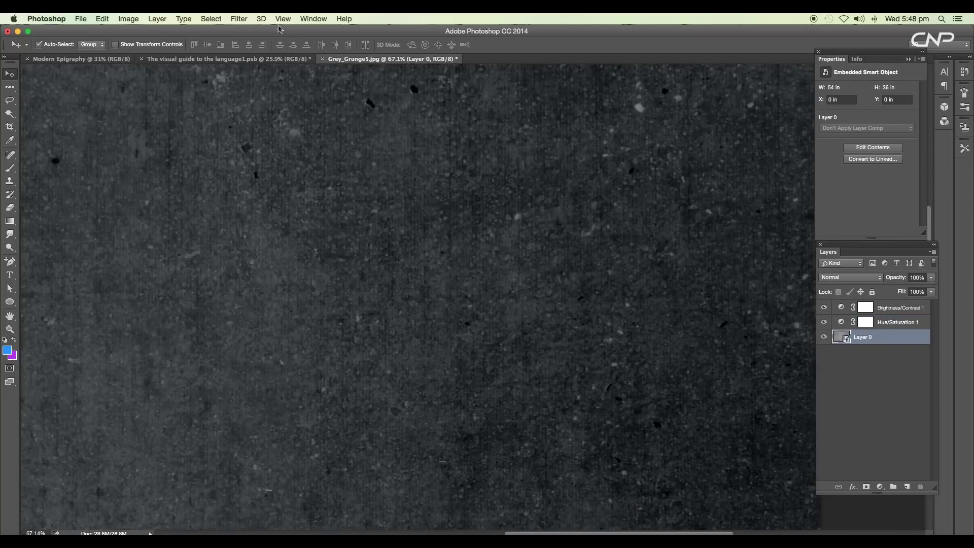
pyautogui.click(239, 18)
pyautogui.moveTo(272, 131)
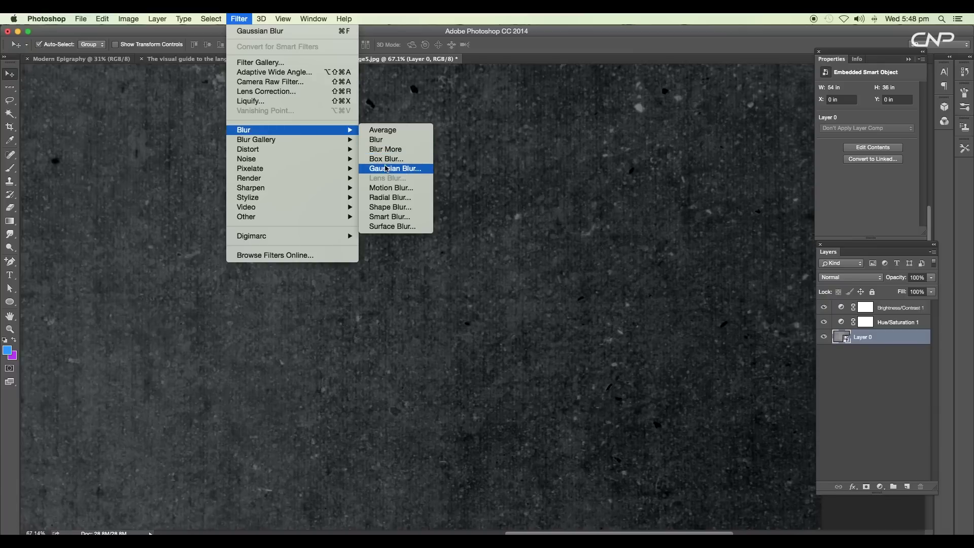
pyautogui.click(387, 169)
pyautogui.moveTo(433, 44); pyautogui.dragTo(699, 51)
pyautogui.moveTo(664, 208); pyautogui.dragTo(663, 209)
pyautogui.click(785, 67)
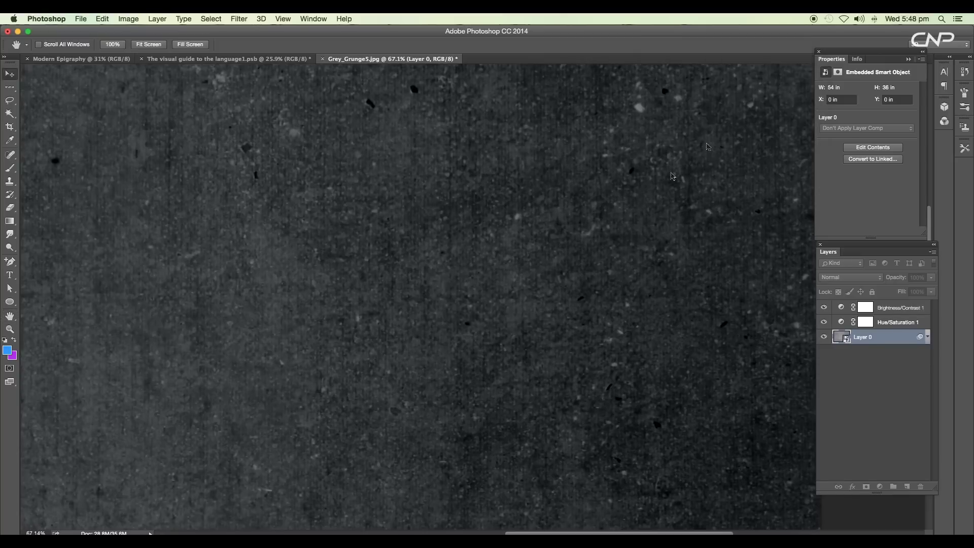
pyautogui.press('v')
pyautogui.press('super+0')
pyautogui.scroll(-3, 516, 245)
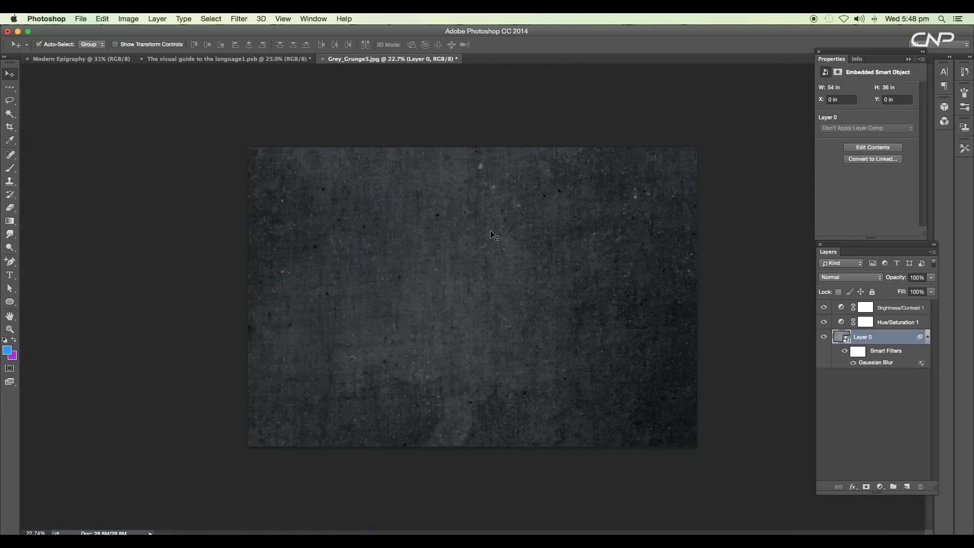
# - Add the white word GRAPHIC in Stencil Std Bold, 168.38 pt, near the texture's upper-left corner and move its layer above the adjustments
pyautogui.click(259, 59)
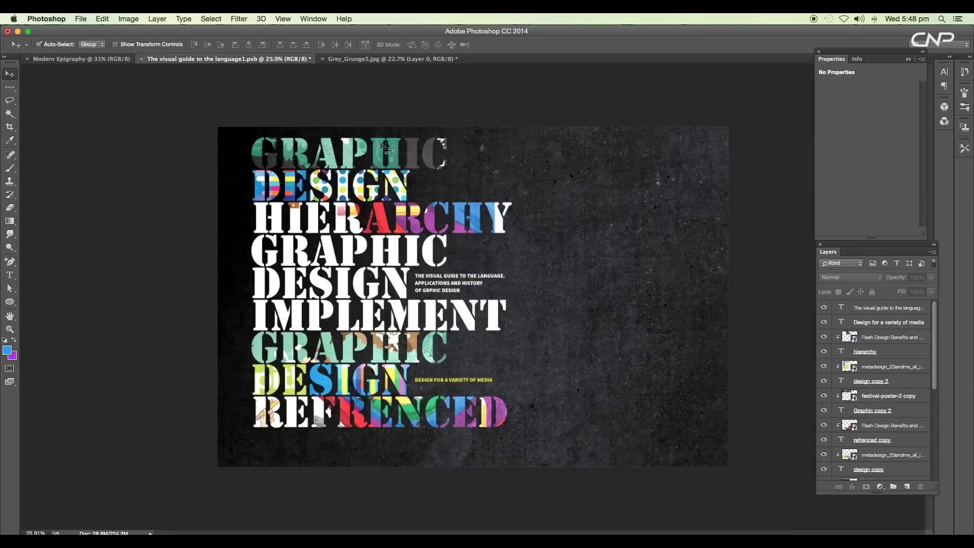
pyautogui.click(369, 59)
pyautogui.press('t')
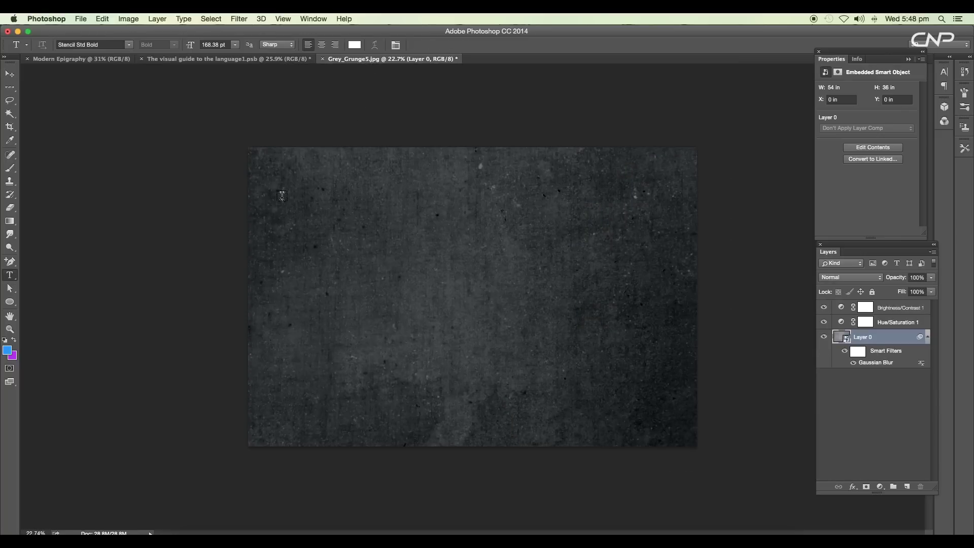
pyautogui.click(280, 190)
pyautogui.write('GRaphic')
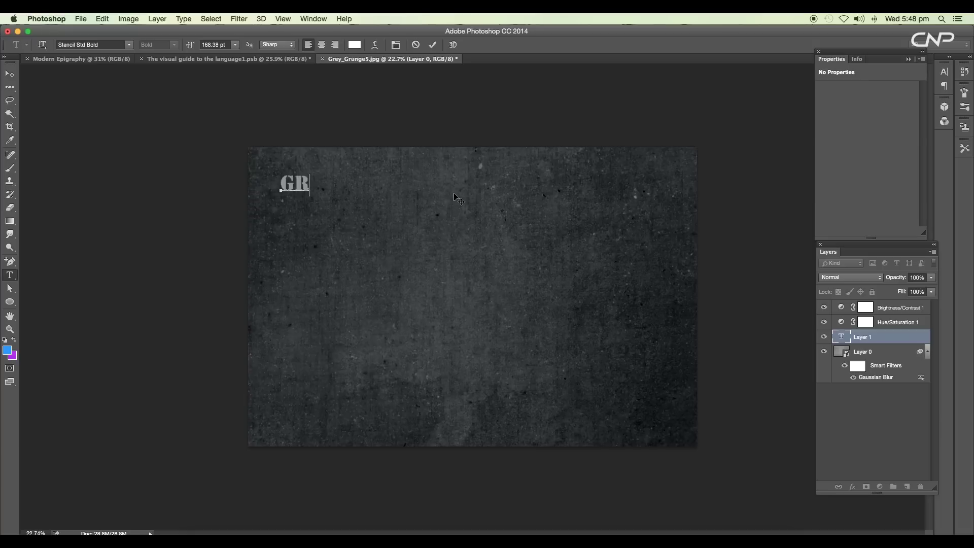
pyautogui.click(10, 74)
pyautogui.moveTo(888, 336); pyautogui.dragTo(893, 303)
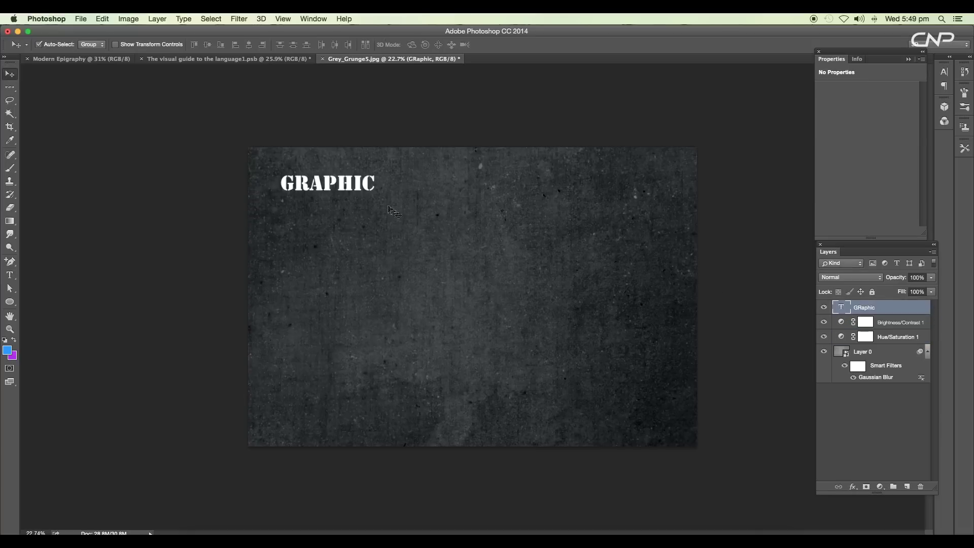
# - Enlarge the GRAPHIC text to about 1.6 times its size and place a duplicate directly below it
pyautogui.press('super+t')
pyautogui.moveTo(376, 200); pyautogui.dragTo(433, 226)
pyautogui.press('Return')
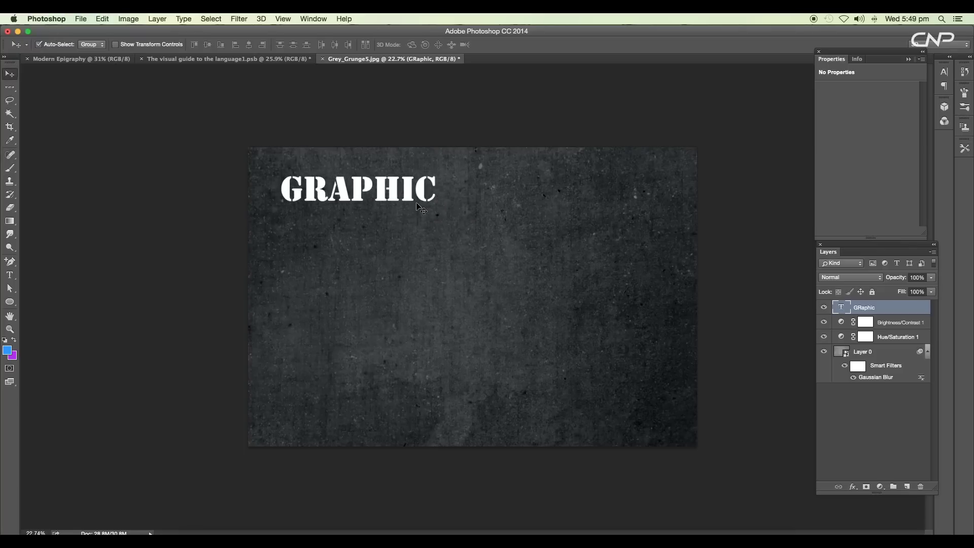
pyautogui.scroll(5, 407, 190)
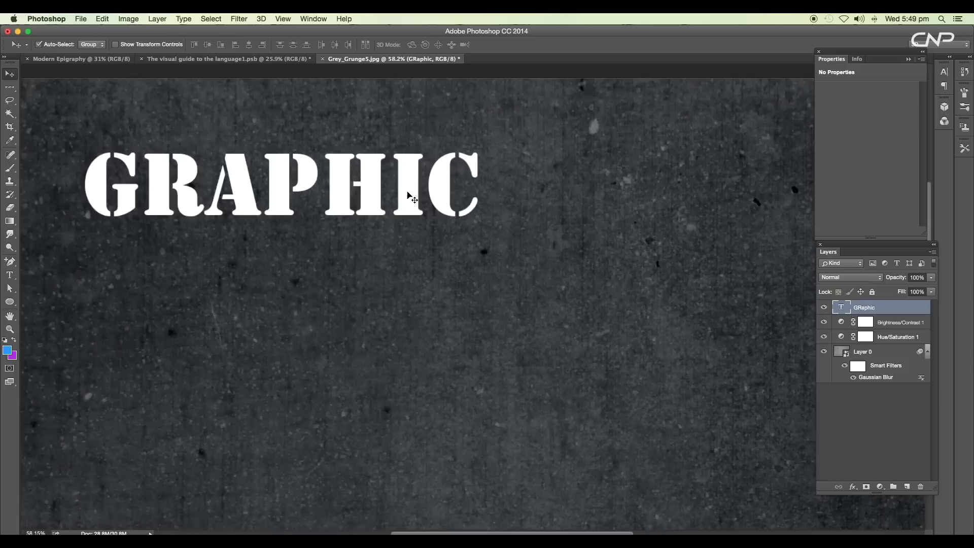
pyautogui.moveTo(409, 194); pyautogui.dragTo(409, 254)
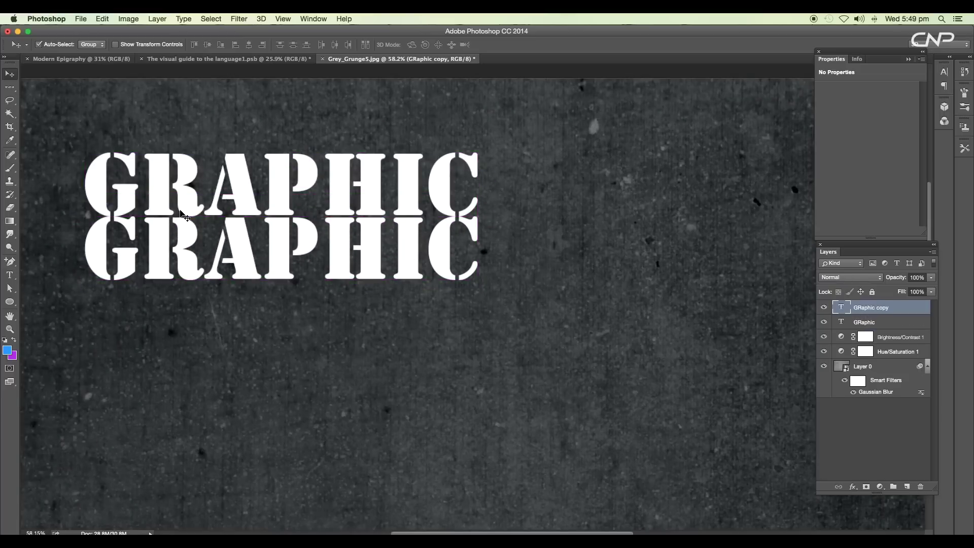
# - Nudge the duplicate GRAPHIC line slightly down from the original and change its text to DESIGN
pyautogui.press('Down')
pyautogui.press('Down')
pyautogui.press('Down')
pyautogui.press('Down')
pyautogui.press('Down')
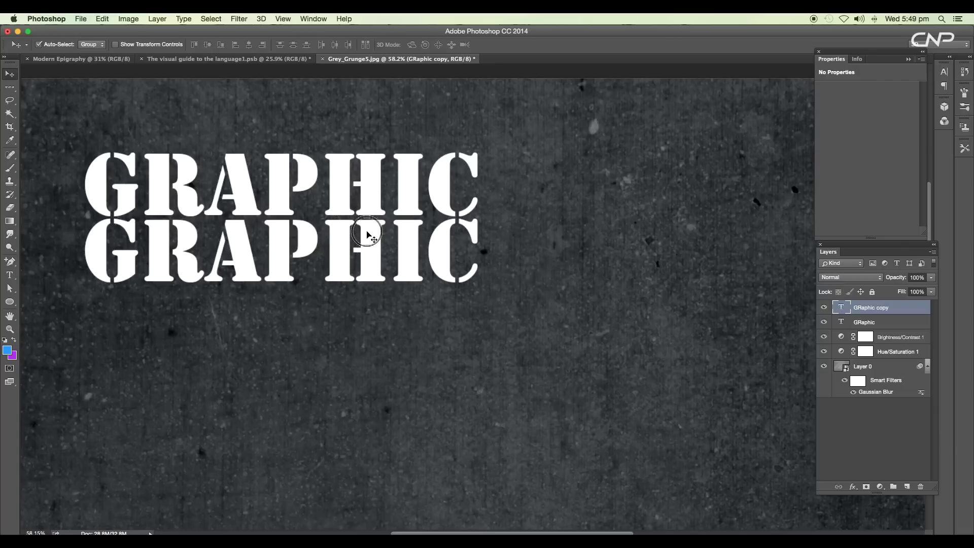
pyautogui.press('t')
pyautogui.click(362, 239)
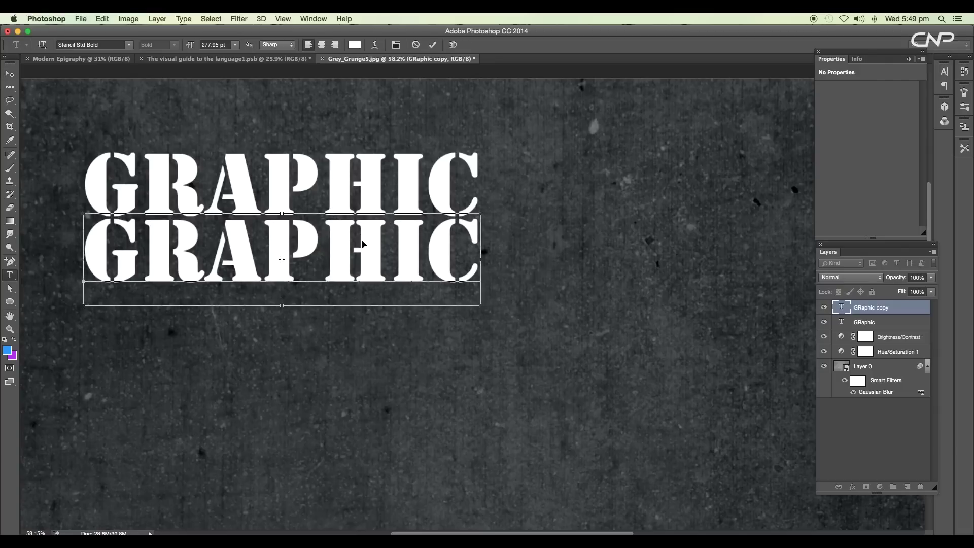
pyautogui.press('super+a')
pyautogui.write('DESIGN')
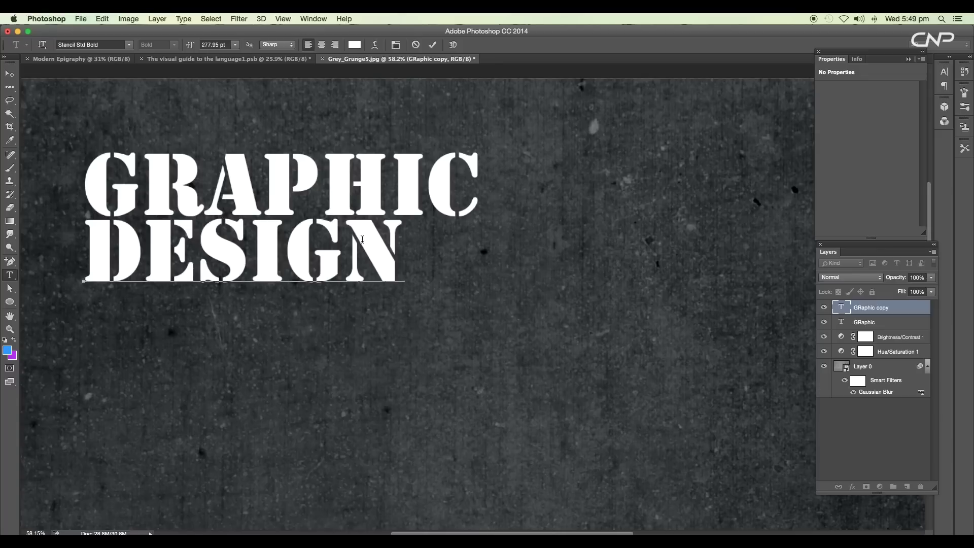
pyautogui.click(10, 73)
# - Duplicate the DESIGN line directly below itself, aligning its left edge and leaving the same small gap between the lines
pyautogui.moveTo(166, 241); pyautogui.dragTo(166, 302)
pyautogui.press('Left')
pyautogui.press('Left')
pyautogui.press('Left')
pyautogui.press('Left')
pyautogui.press('Left')
pyautogui.press('Left')
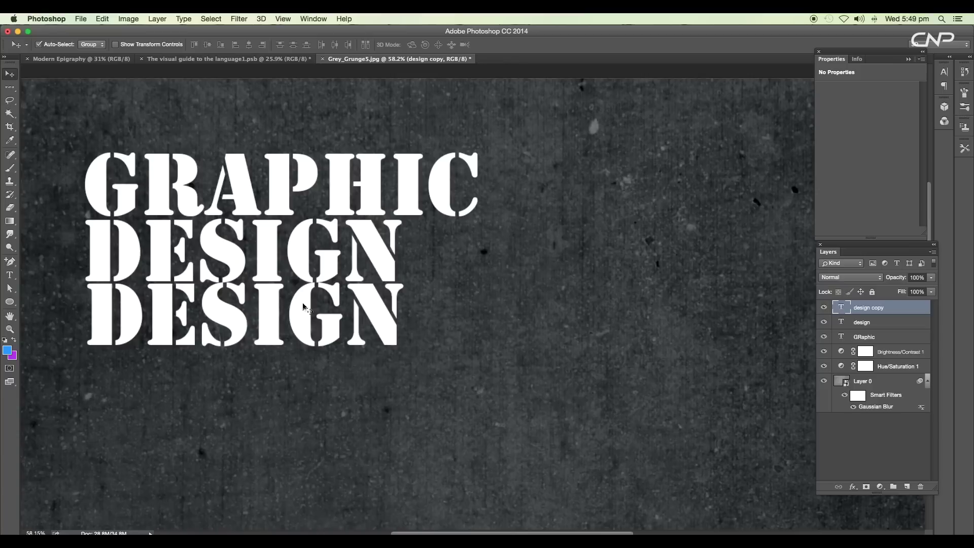
pyautogui.press('Down')
pyautogui.press('Down')
pyautogui.press('Down')
pyautogui.press('Down')
pyautogui.press('Down')
pyautogui.press('Down')
pyautogui.press('Down')
pyautogui.press('Down')
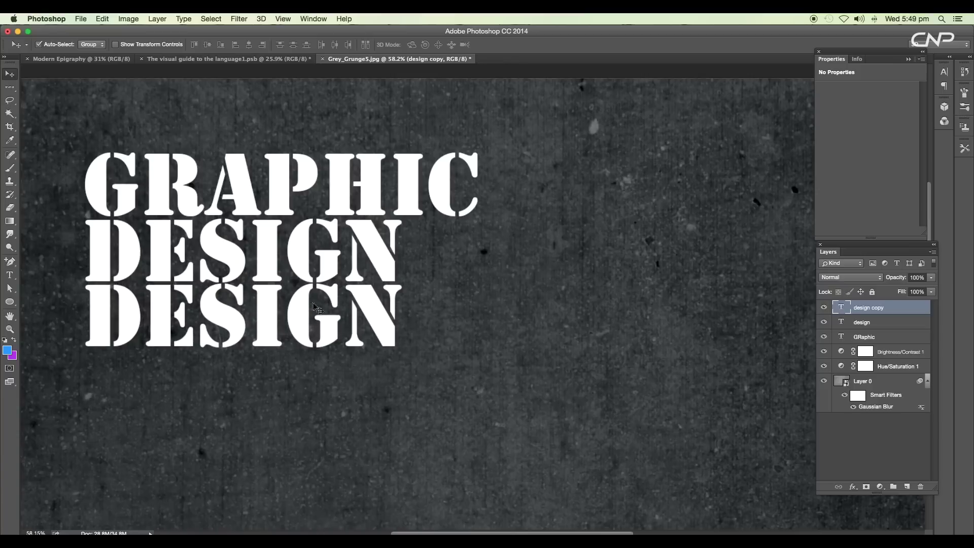
# - Change the text of the lower DESIGN line to HIERARCHY
pyautogui.press('t')
pyautogui.click(281, 309)
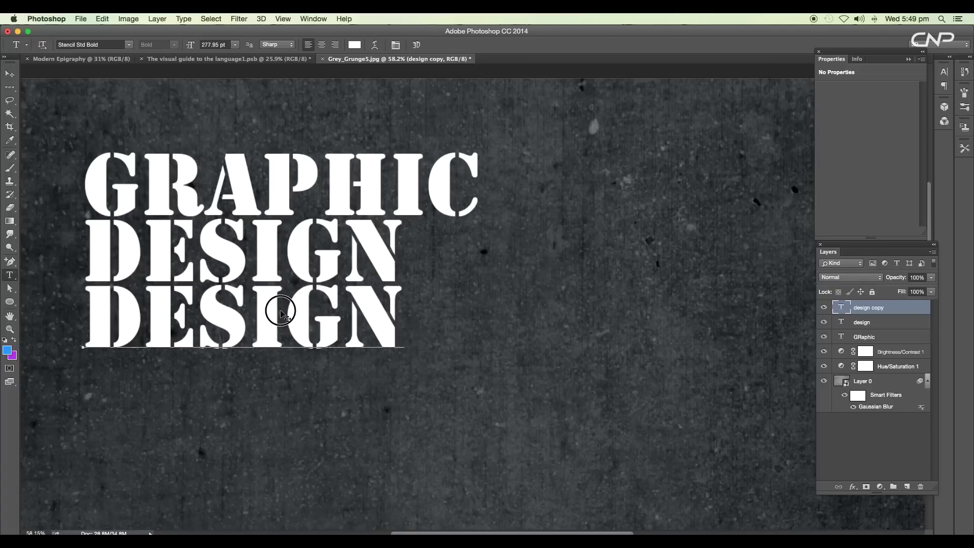
pyautogui.press('super+a')
pyautogui.write('HIERARCHY')
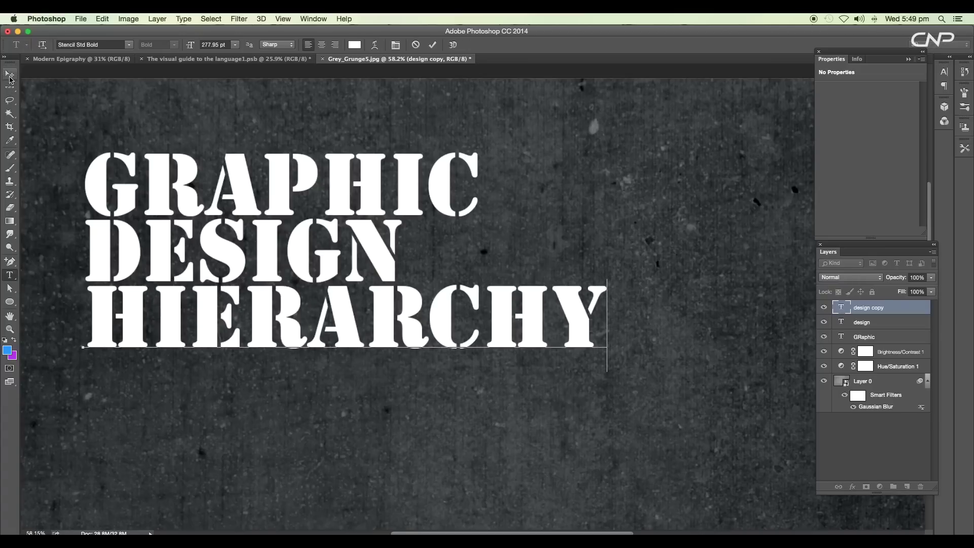
pyautogui.click(10, 73)
# - Duplicate the GRAPHIC, DESIGN and HIERARCHY lines together and place the copies directly below the originals
pyautogui.press('super+0')
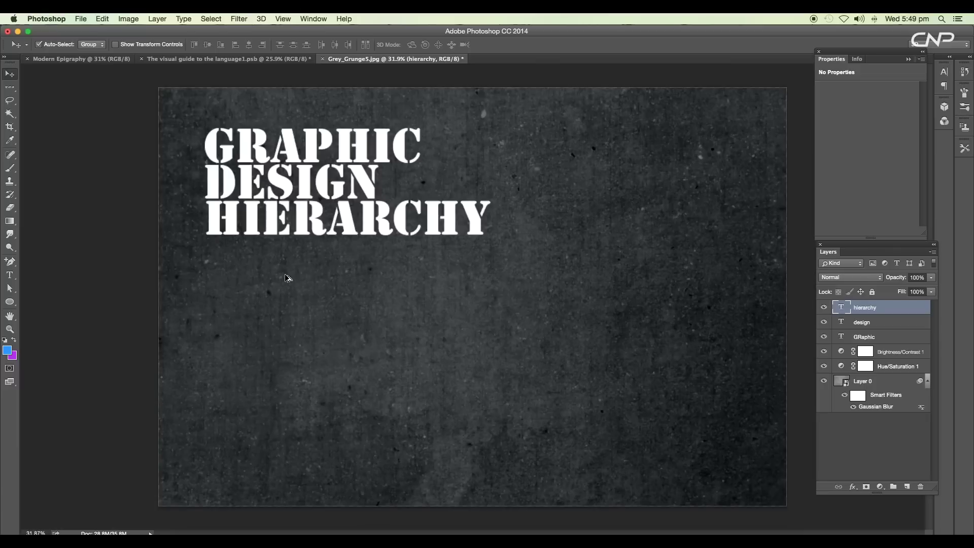
pyautogui.keyDown('shift'); pyautogui.click(327, 186); pyautogui.keyUp('shift')
pyautogui.keyDown('shift'); pyautogui.click(326, 150); pyautogui.keyUp('shift')
pyautogui.moveTo(326, 146); pyautogui.dragTo(324, 249)
# - Change the text of the bottom HIERARCHY line to IMPLEMENT and deselect the layers
pyautogui.scroll(-5, 237, 245)
pyautogui.scroll(8, 400, 272)
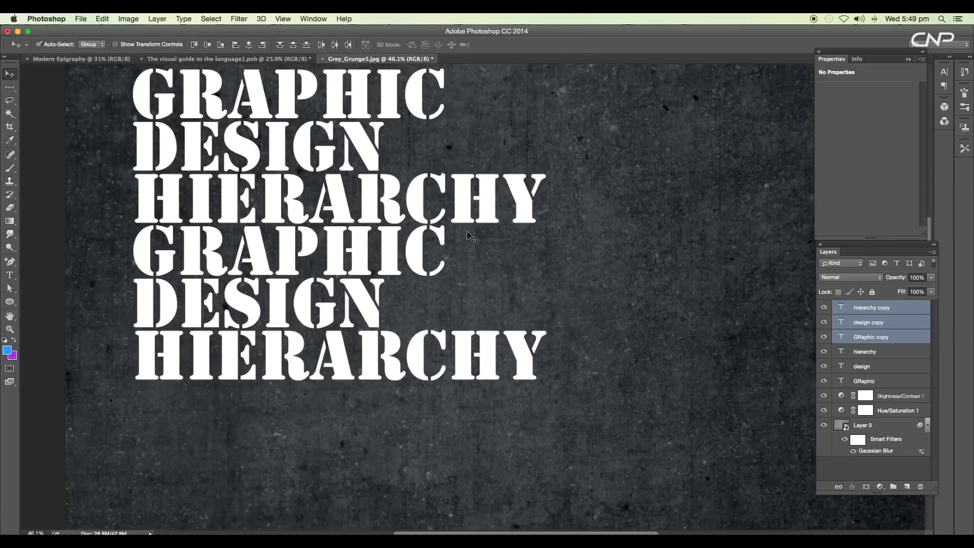
pyautogui.moveTo(466, 206); pyautogui.dragTo(478, 284)
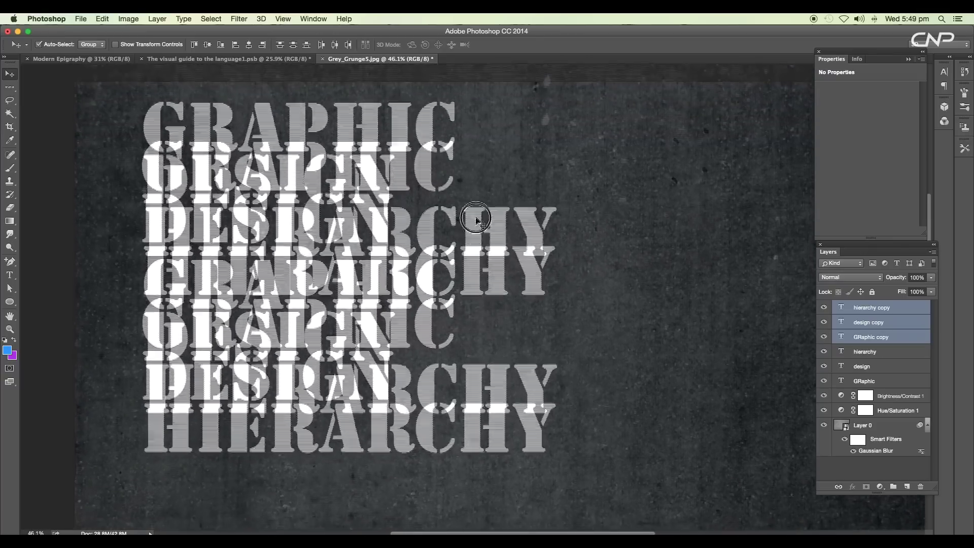
pyautogui.scroll(-5, 484, 282)
pyautogui.click(486, 321)
pyautogui.click(479, 319)
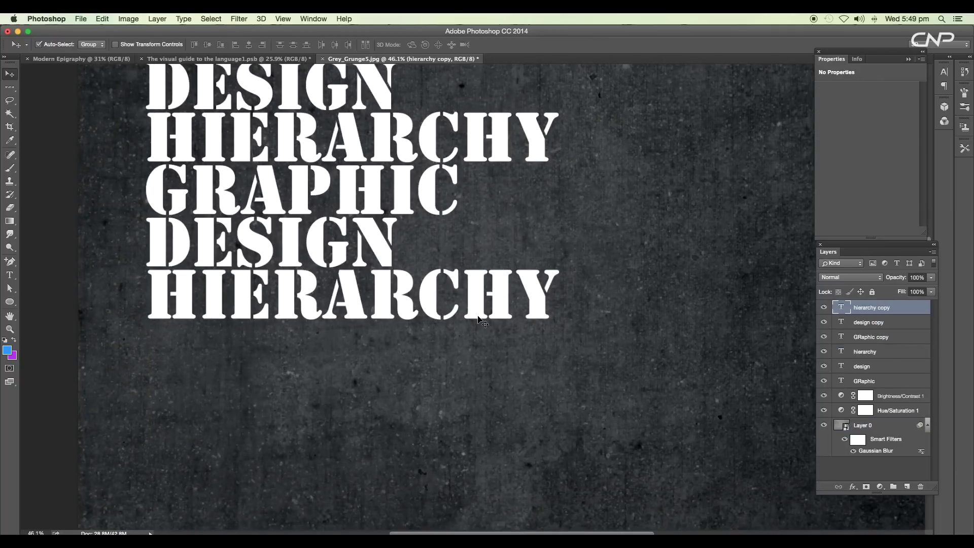
pyautogui.doubleClick(479, 319)
pyautogui.doubleClick(461, 311)
pyautogui.write('IMPLEMENT')
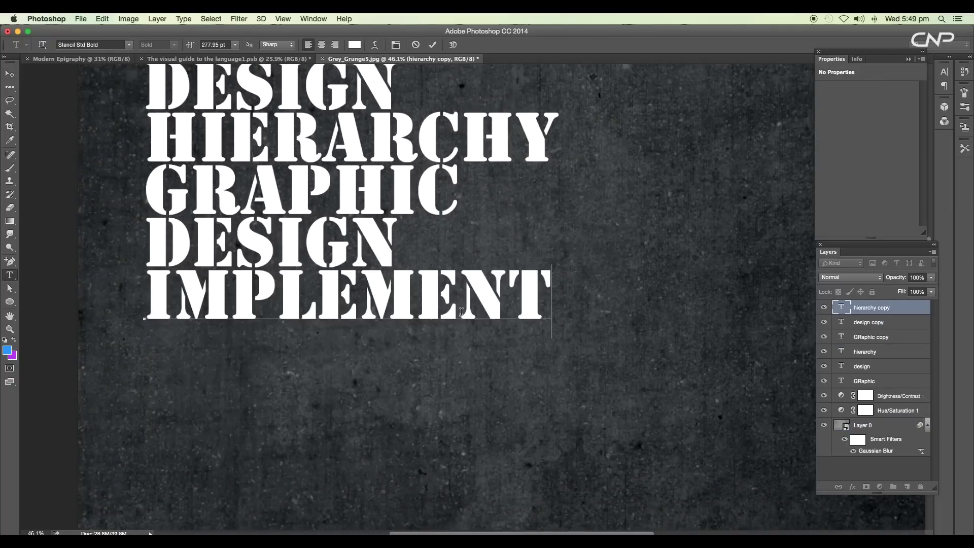
pyautogui.click(9, 74)
pyautogui.click(32, 92)
# - Place the festival-poster-2, Flash Design and metadesign images from the Finder folder Grey Grunge into the Grey_Grunge5 document
pyautogui.scroll(-5, 241, 191)
pyautogui.scroll(3, 322, 220)
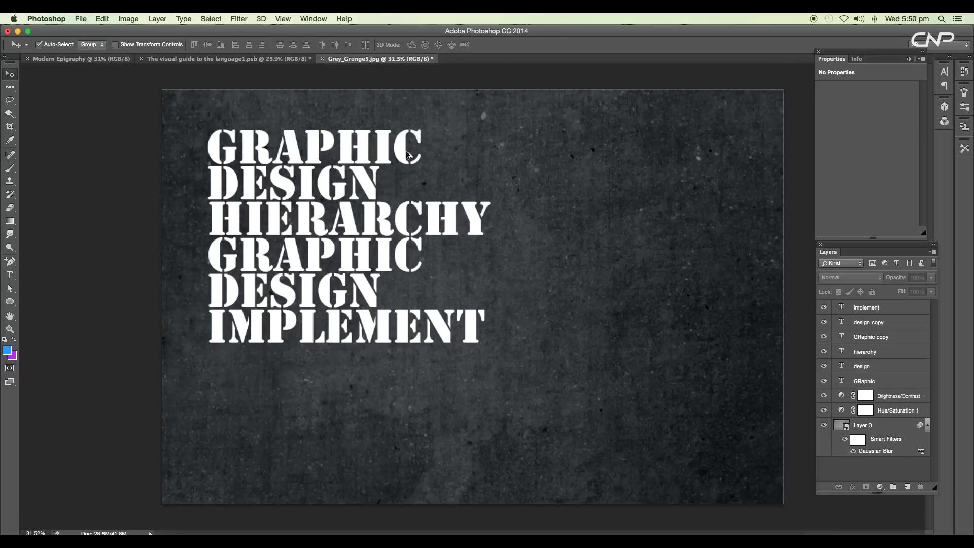
pyautogui.scroll(7, 408, 154)
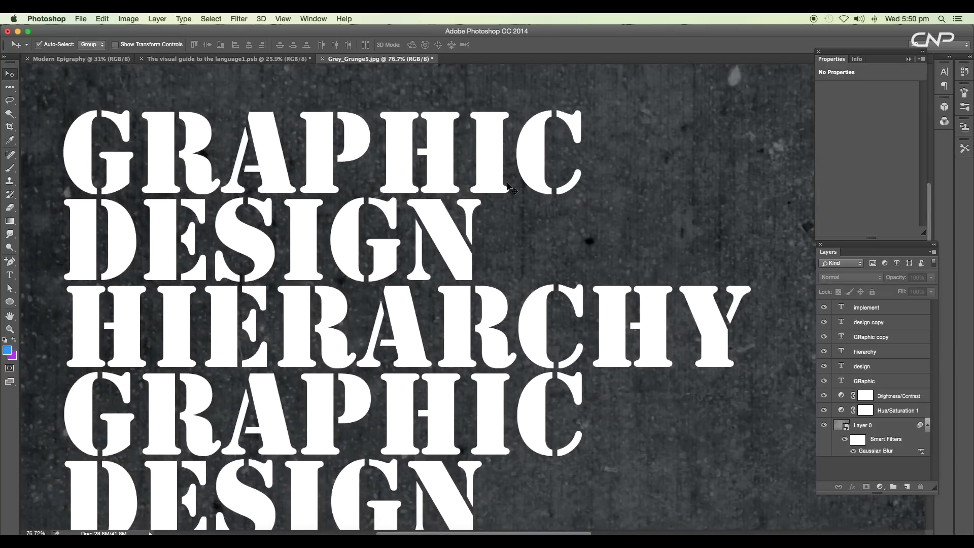
pyautogui.click(211, 531)
pyautogui.click(542, 353)
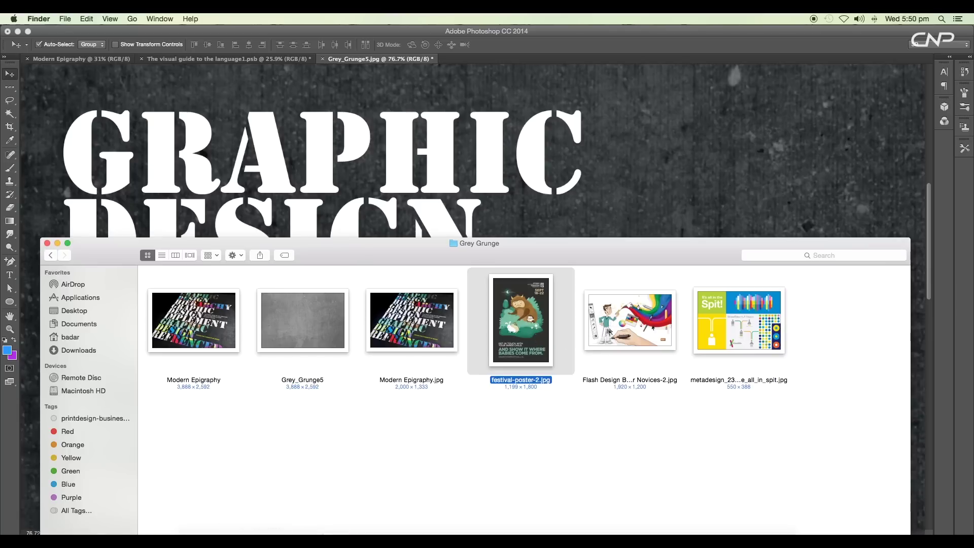
pyautogui.click(615, 332)
pyautogui.click(715, 340)
pyautogui.click(669, 331)
pyautogui.click(546, 330)
pyautogui.click(648, 335)
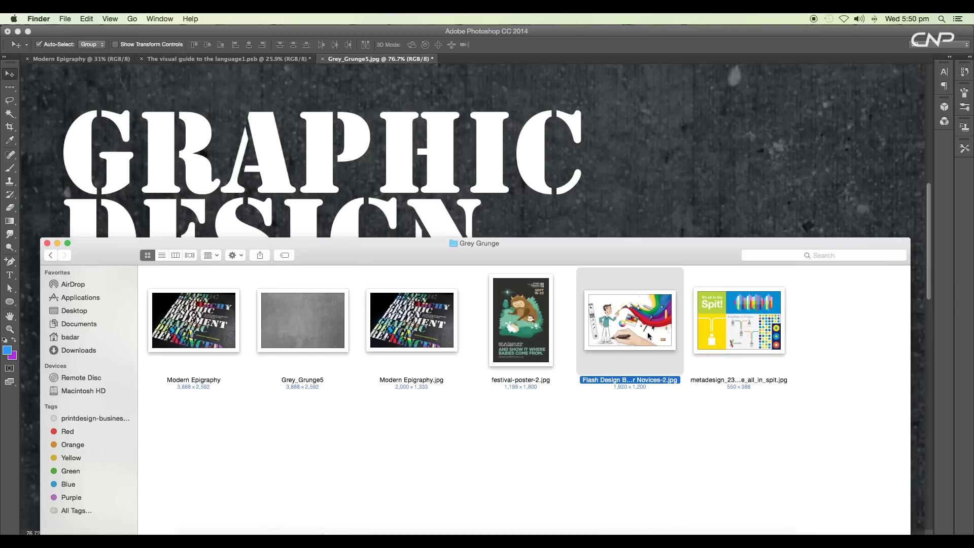
pyautogui.moveTo(824, 433); pyautogui.dragTo(470, 269)
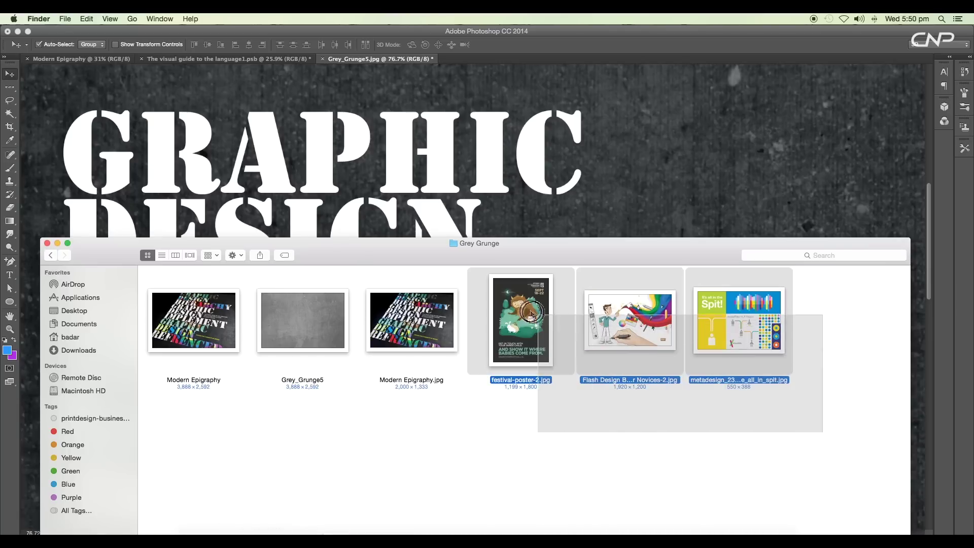
pyautogui.moveTo(525, 317); pyautogui.dragTo(608, 279)
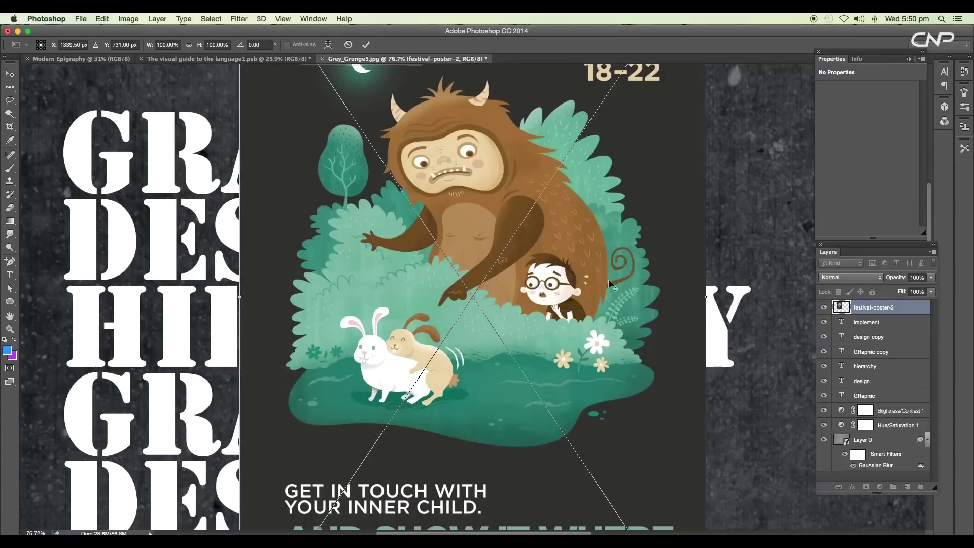
# - Confirm the three placed images, moving the metadesign image to the texture's lower right and the Flash Design image farther right
pyautogui.press('super+0')
pyautogui.press('Return')
pyautogui.press('Return')
pyautogui.press('Return')
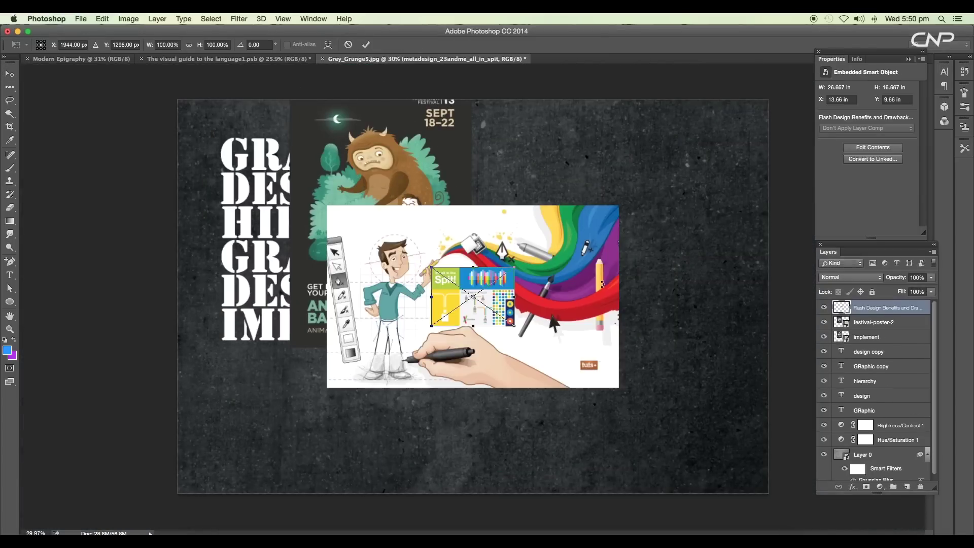
pyautogui.moveTo(513, 312); pyautogui.dragTo(629, 451)
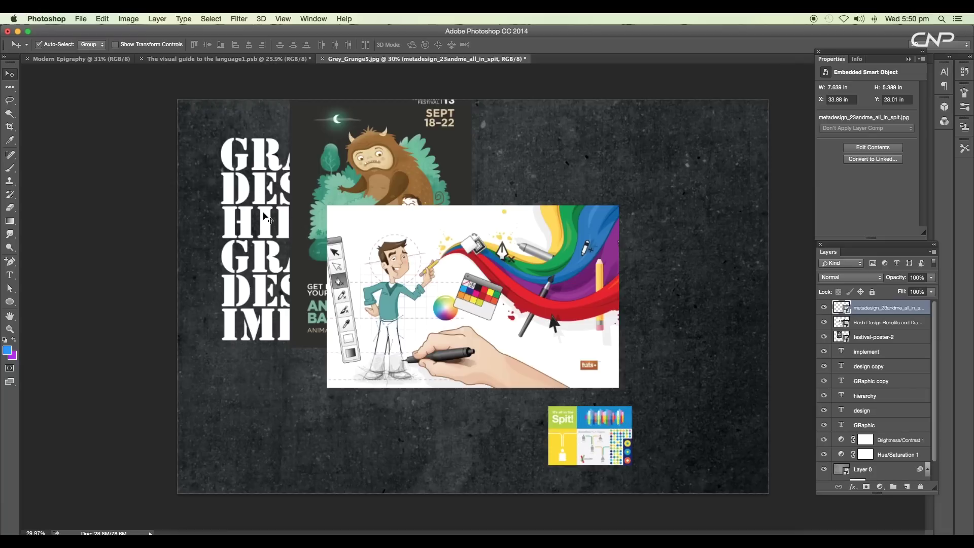
pyautogui.moveTo(403, 247); pyautogui.dragTo(510, 265)
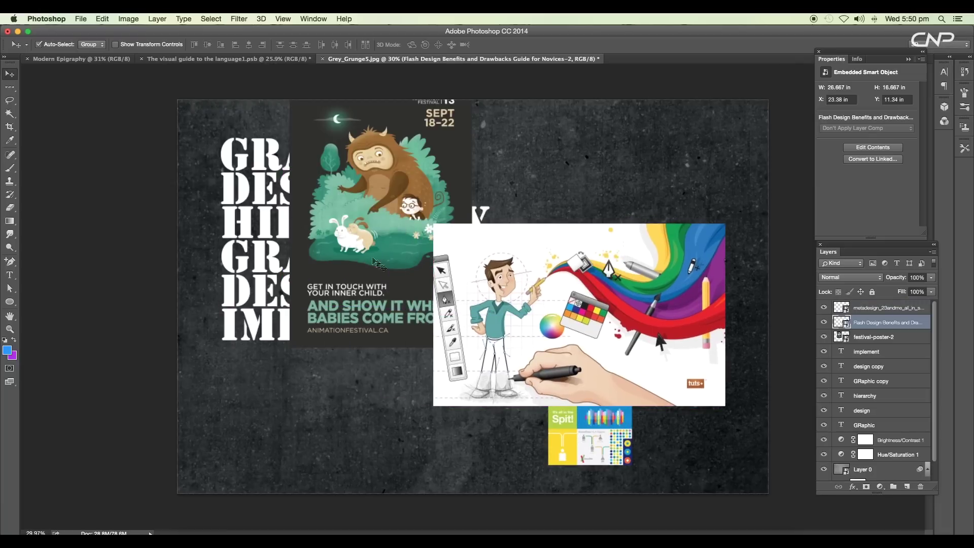
# - Move the festival-poster-2 layer directly above the first GRAPHIC text layer
pyautogui.click(261, 151)
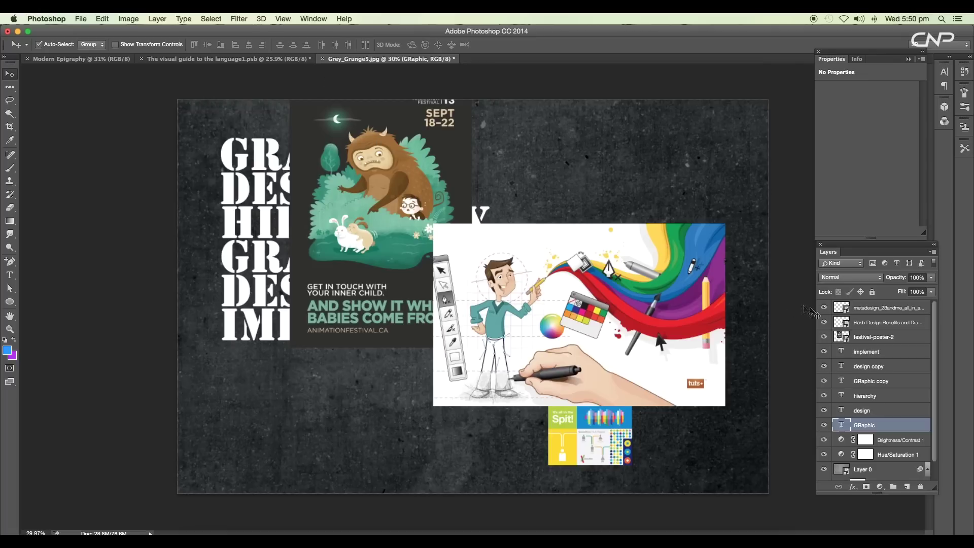
pyautogui.moveTo(868, 339); pyautogui.dragTo(893, 416)
pyautogui.click(824, 410)
pyautogui.click(824, 410)
# - Move the Flash Design image layer directly above the first DESIGN text layer
pyautogui.click(601, 311)
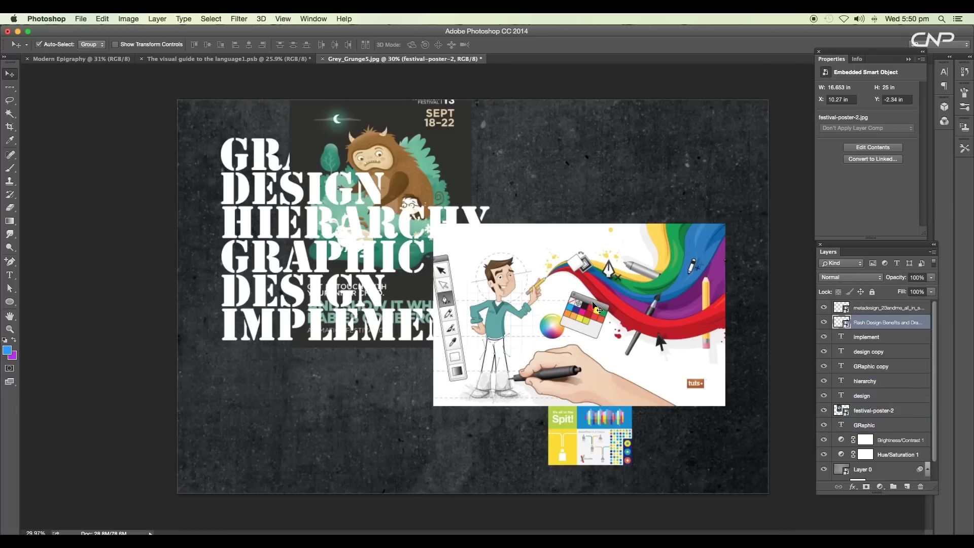
pyautogui.click(243, 202)
pyautogui.click(593, 320)
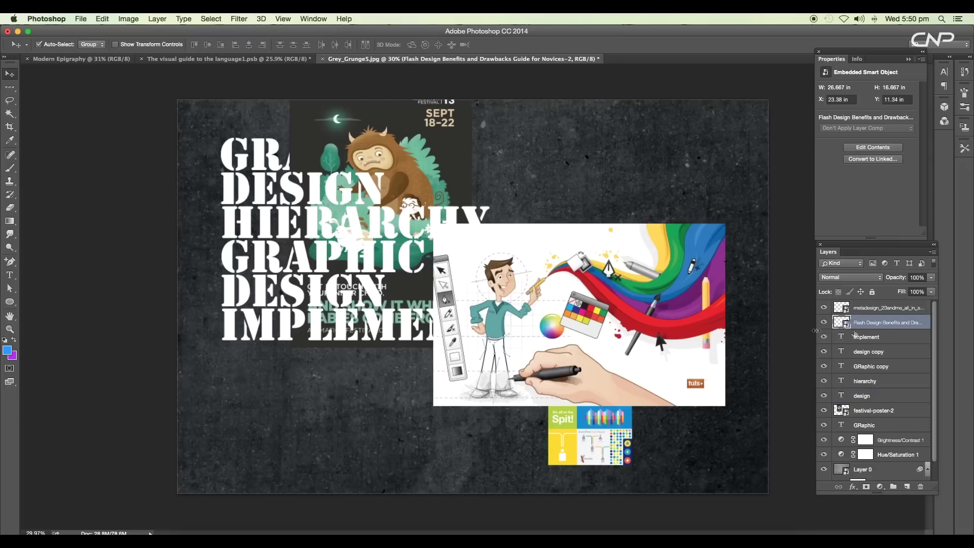
pyautogui.moveTo(888, 337); pyautogui.dragTo(891, 343)
pyautogui.moveTo(893, 388); pyautogui.dragTo(893, 390)
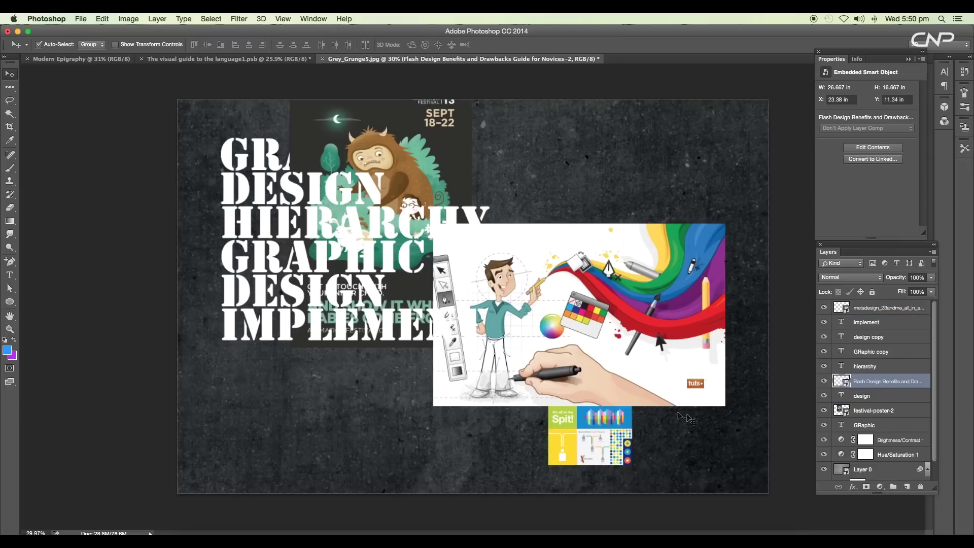
# - Move the metadesign layer directly above the HIERARCHY text layer and hide both the metadesign and Flash Design layers
pyautogui.click(263, 238)
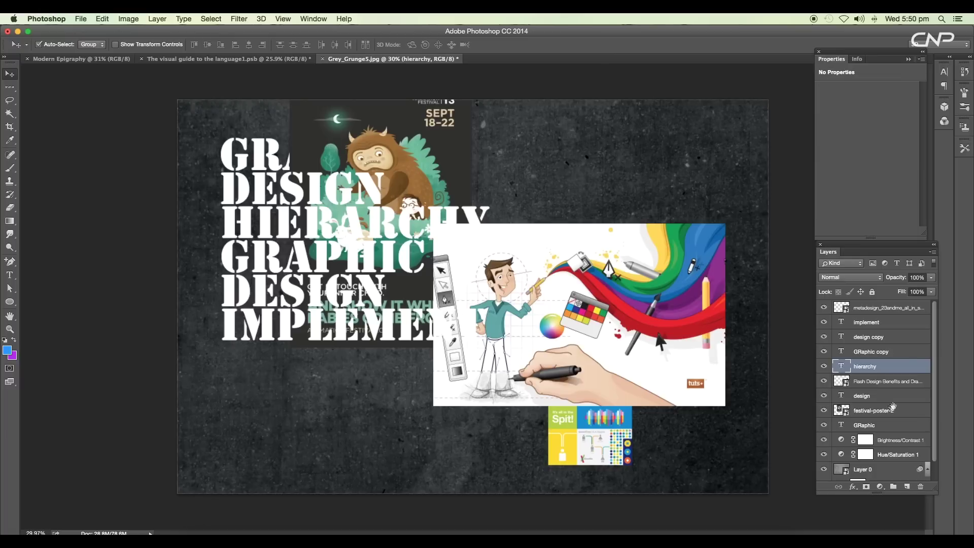
pyautogui.moveTo(881, 309); pyautogui.dragTo(889, 355)
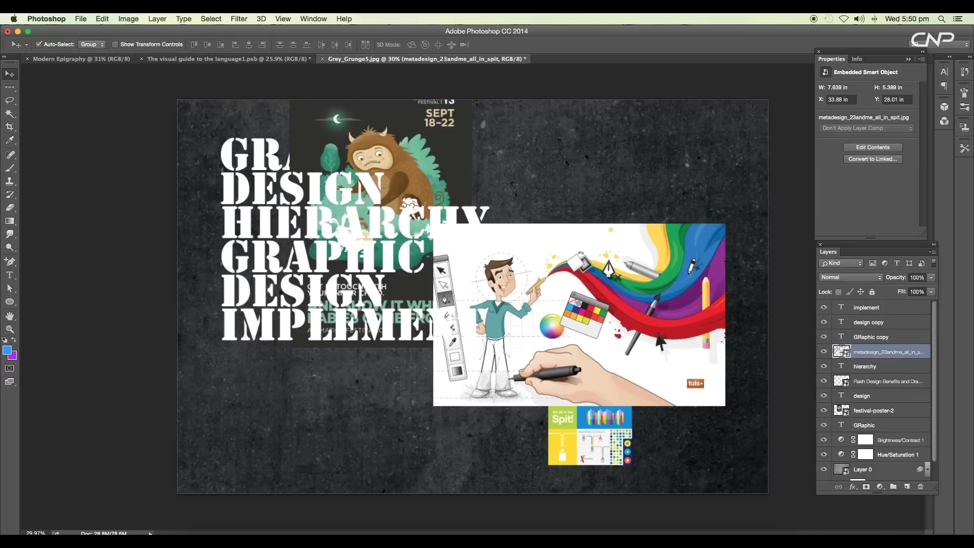
pyautogui.click(825, 353)
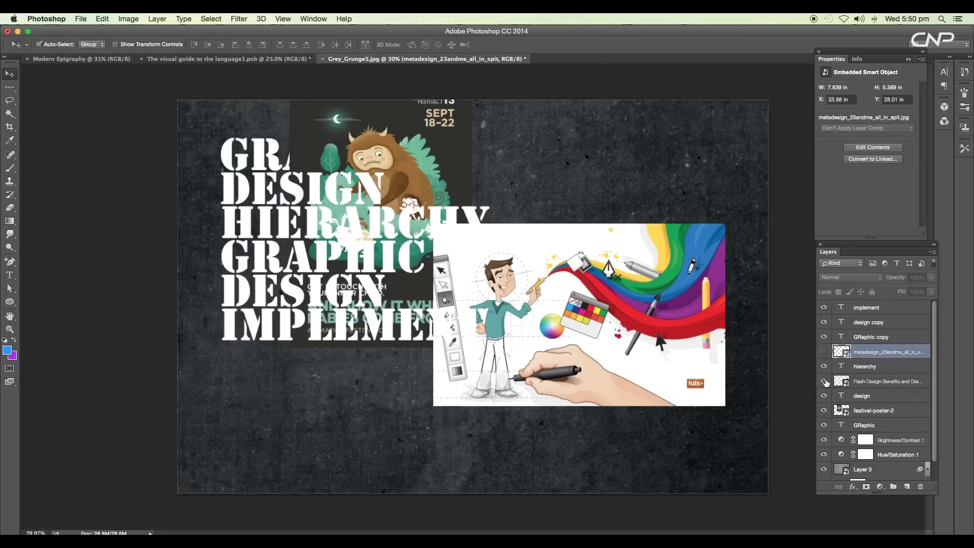
pyautogui.click(824, 382)
# - Move the festival poster over the top GRAPHIC line and enlarge it to about 142.7%
pyautogui.click(862, 411)
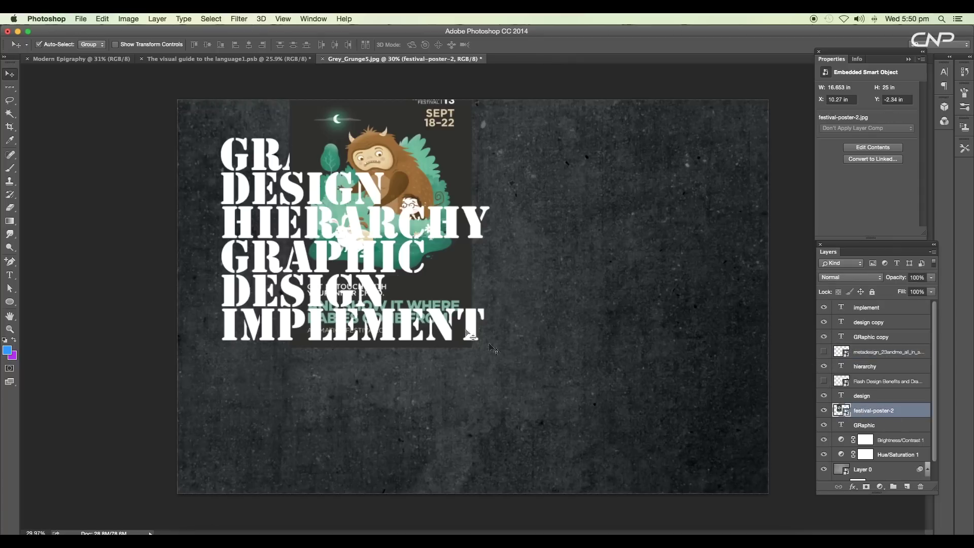
pyautogui.scroll(8, 414, 157)
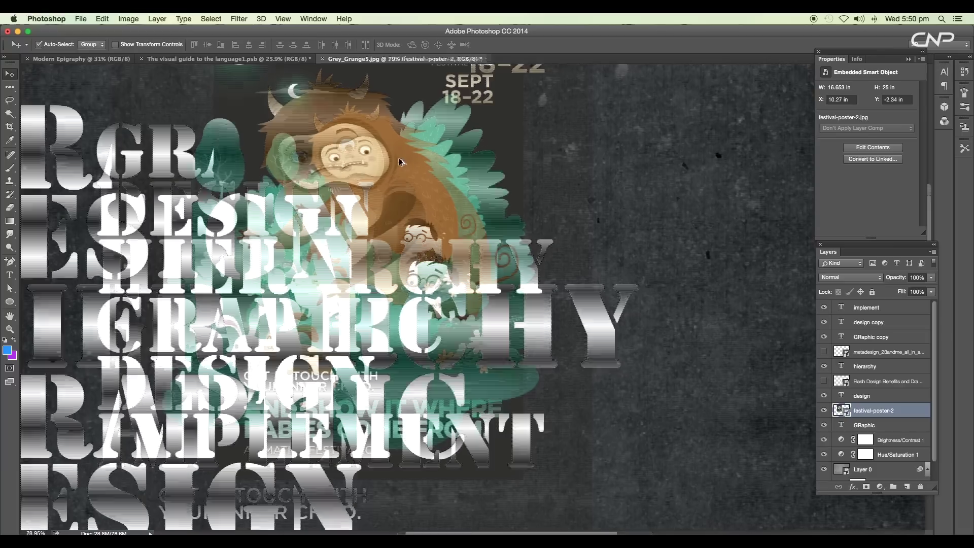
pyautogui.scroll(-5, 415, 166)
pyautogui.moveTo(419, 172); pyautogui.dragTo(359, 152)
pyautogui.hotkey('ctrl', 't')
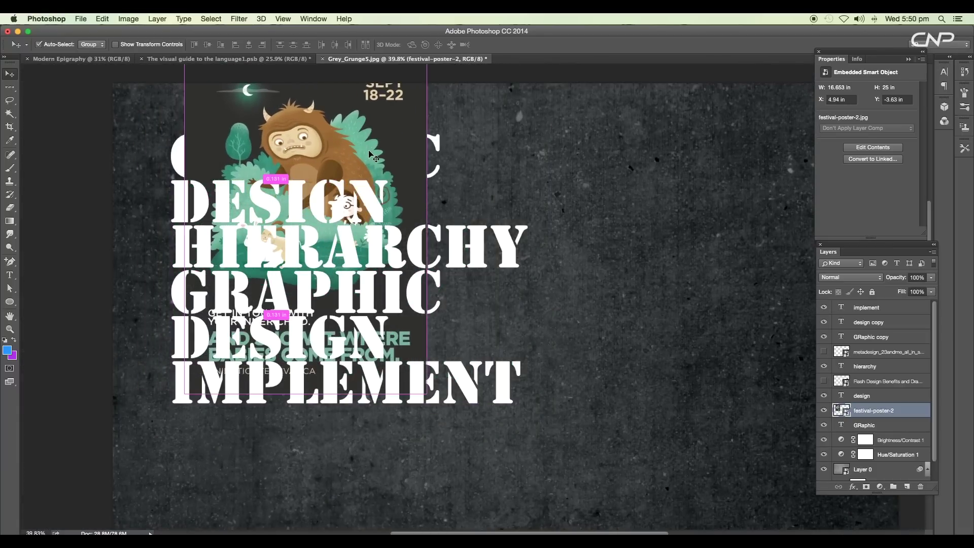
pyautogui.moveTo(426, 398); pyautogui.dragTo(515, 451)
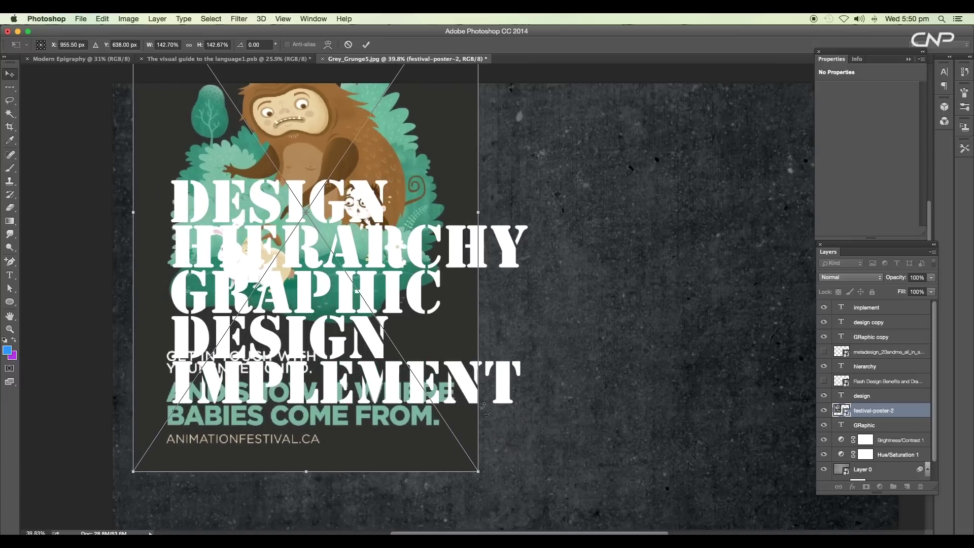
pyautogui.press('Return')
# - Shift the festival poster upward over the first GRAPHIC line and clip its layer to that text layer
pyautogui.scroll(5, 428, 251)
pyautogui.moveTo(428, 251); pyautogui.dragTo(428, 242)
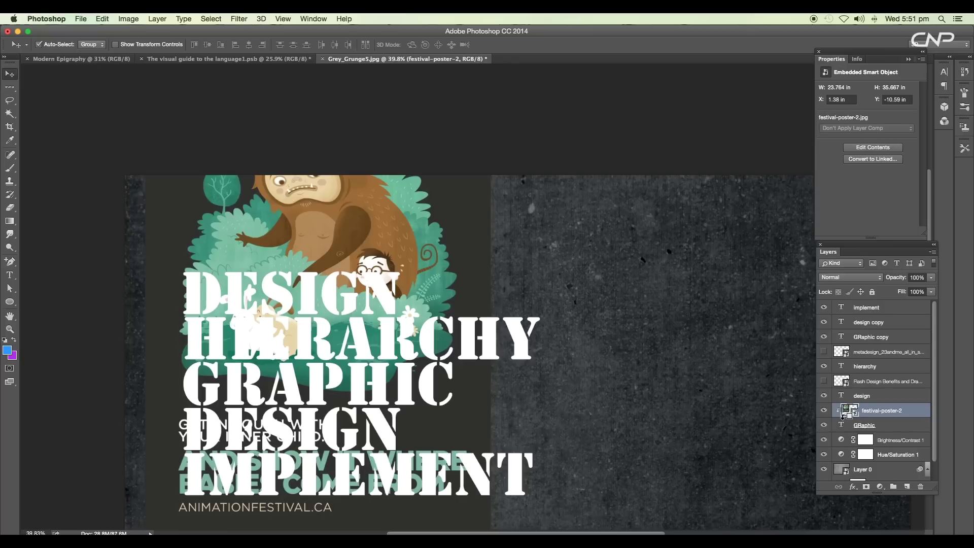
pyautogui.keyDown('alt'); pyautogui.click(842, 417); pyautogui.keyUp('alt')
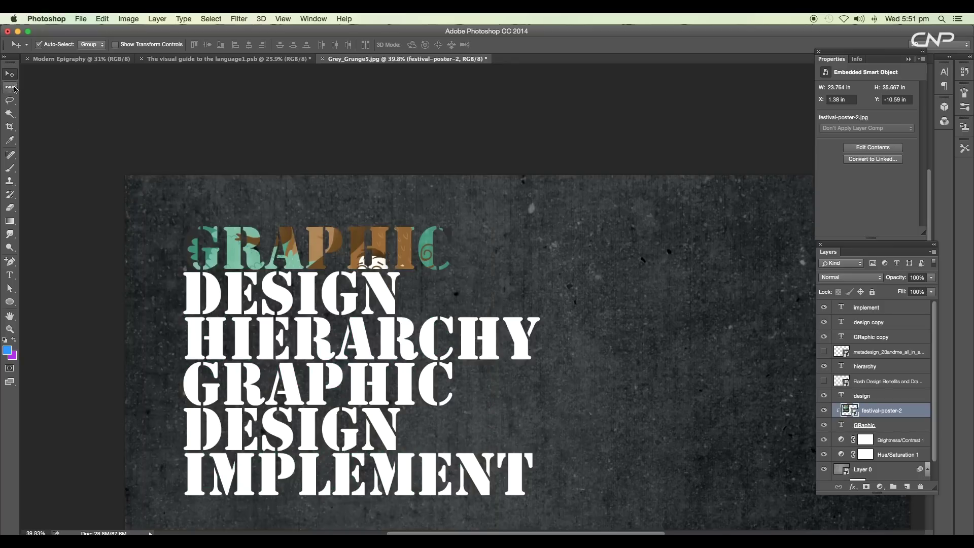
# - Enlarge the festival poster to about 174.4% and shift it slightly upward within the top GRAPHIC line
pyautogui.moveTo(292, 262); pyautogui.dragTo(318, 207)
pyautogui.press('super+t')
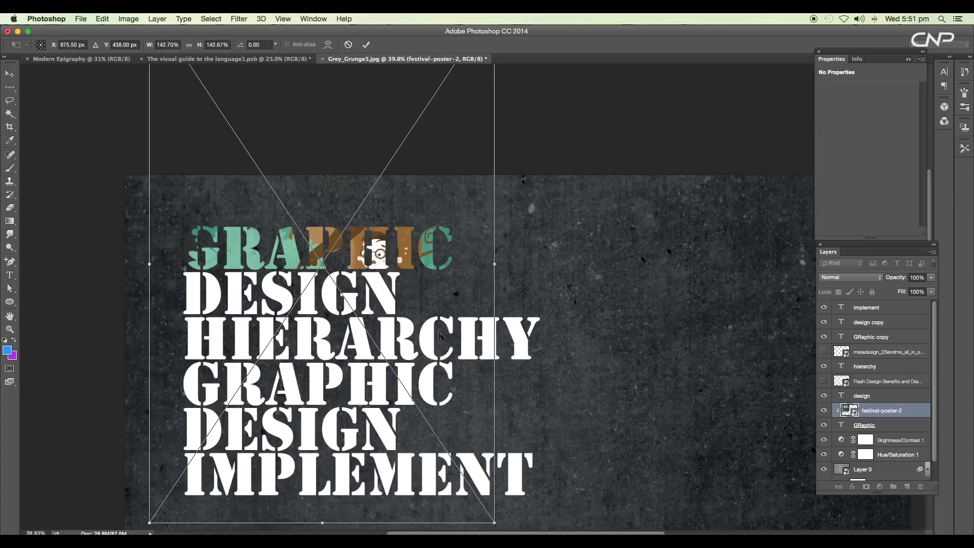
pyautogui.press('super+0')
pyautogui.moveTo(458, 349); pyautogui.dragTo(482, 381)
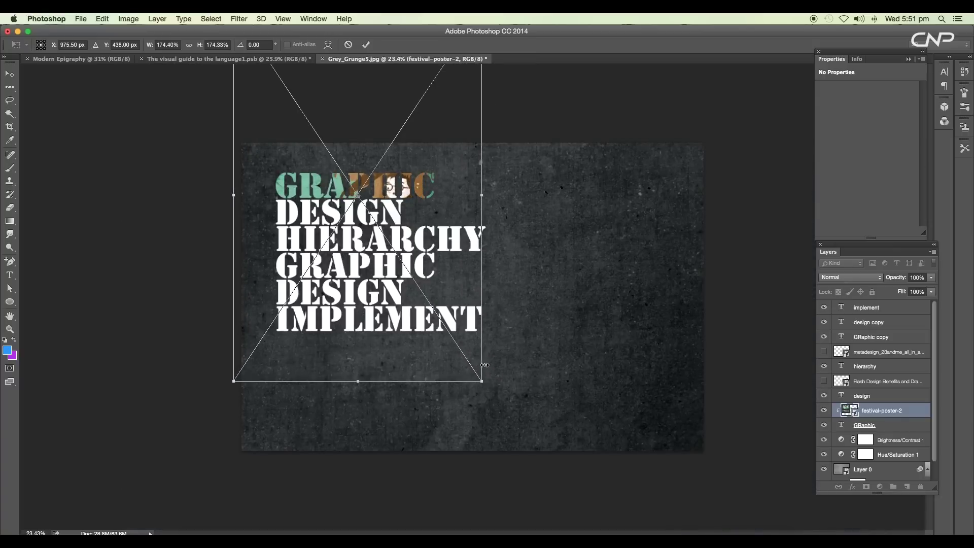
pyautogui.press('Return')
pyautogui.moveTo(406, 194); pyautogui.dragTo(404, 184)
pyautogui.click(228, 203)
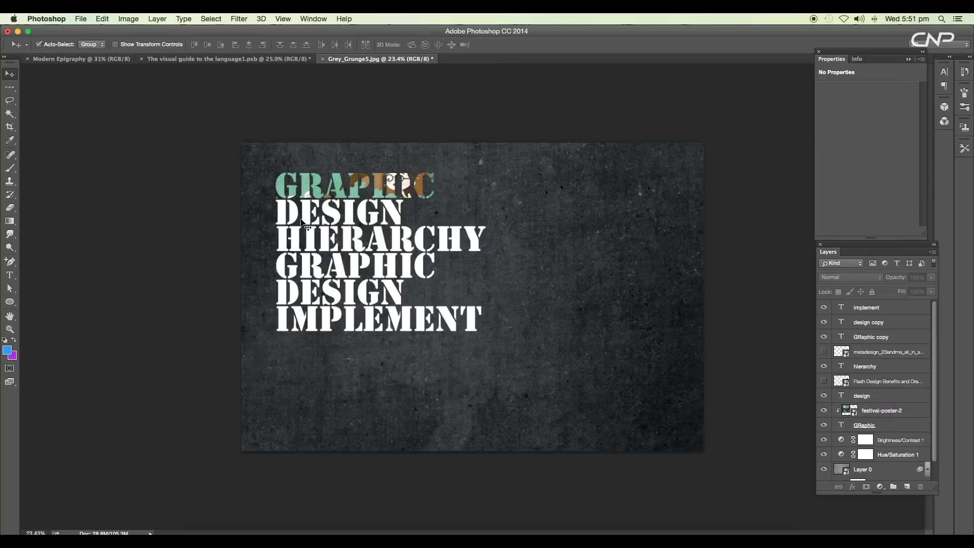
# - Show the Flash Design image layer and move the image over the first DESIGN line
pyautogui.click(297, 219)
pyautogui.click(824, 382)
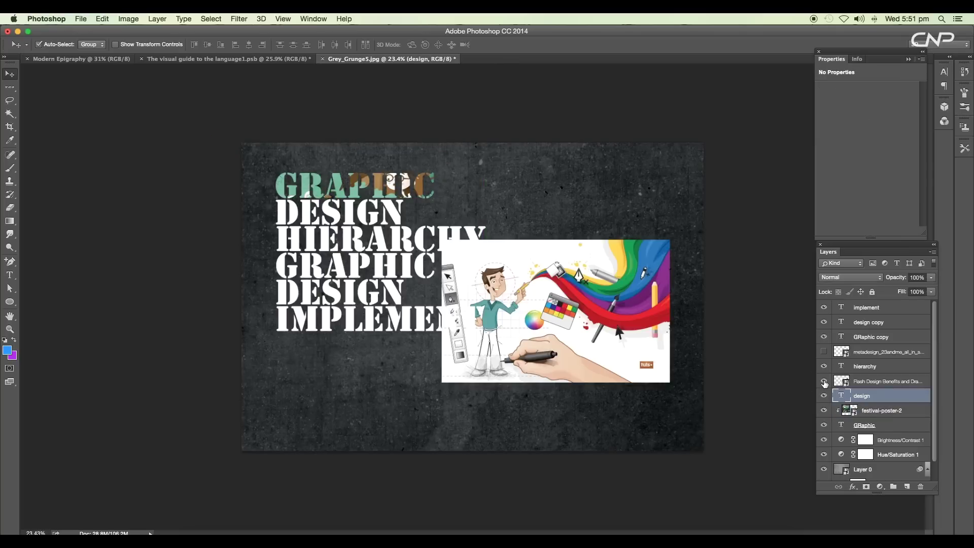
pyautogui.moveTo(659, 330); pyautogui.dragTo(409, 259)
# - Enlarge the Flash Design image to about 36.8 in wide over the first DESIGN line and clip it to that text layer
pyautogui.hotkey('ctrl', 't')
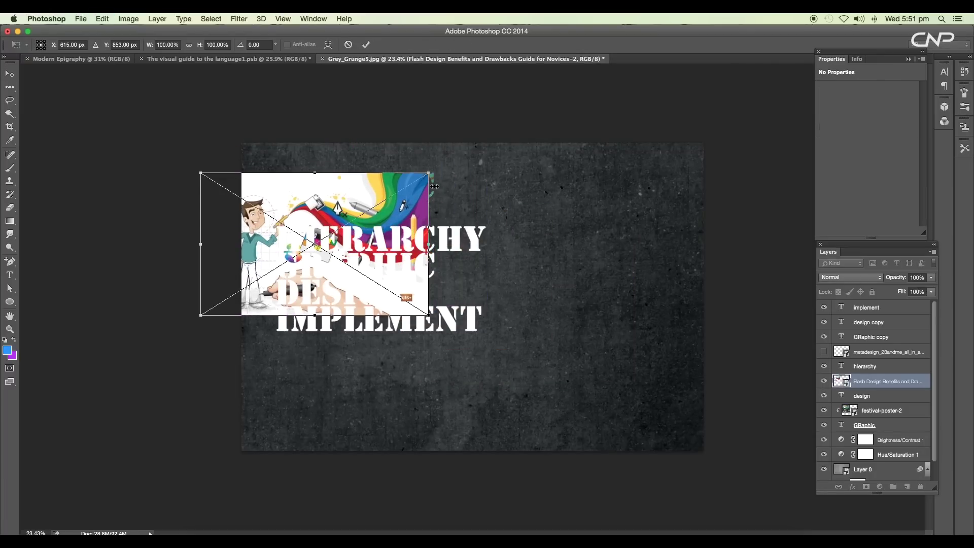
pyautogui.moveTo(429, 173); pyautogui.dragTo(518, 120)
pyautogui.moveTo(483, 191); pyautogui.dragTo(402, 216)
pyautogui.press('Return')
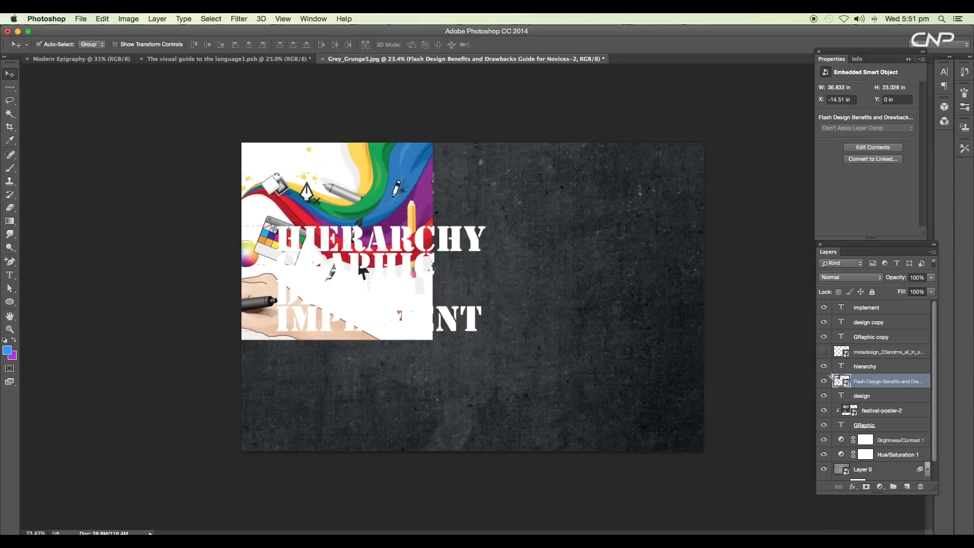
pyautogui.keyDown('alt'); pyautogui.click(845, 387); pyautogui.keyUp('alt')
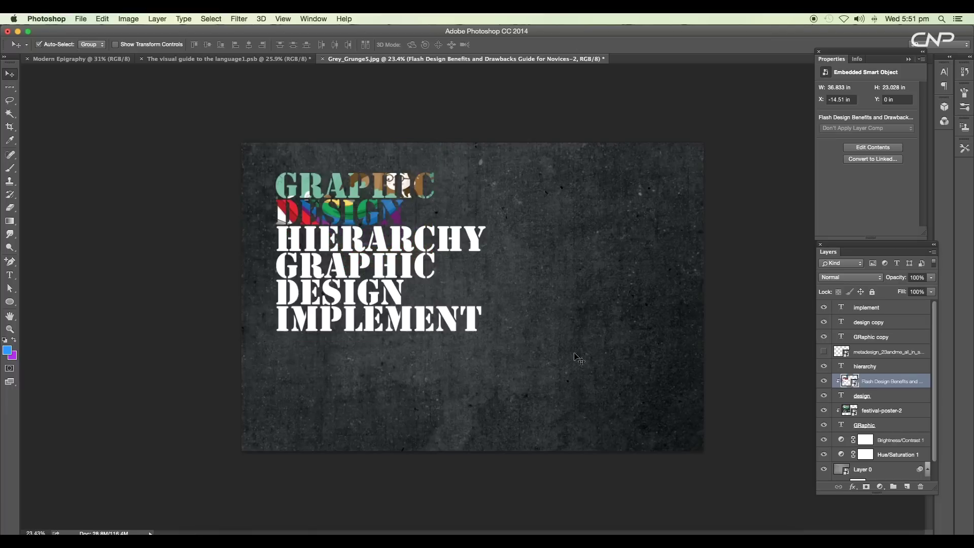
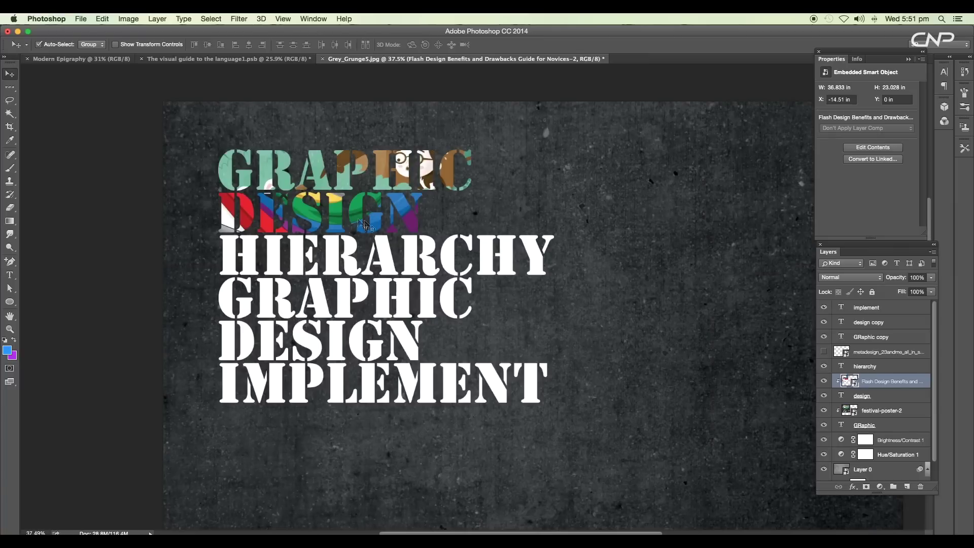
# - Show the metadesign image layer and move the image over the end of the HIERARCHY line
pyautogui.click(386, 261)
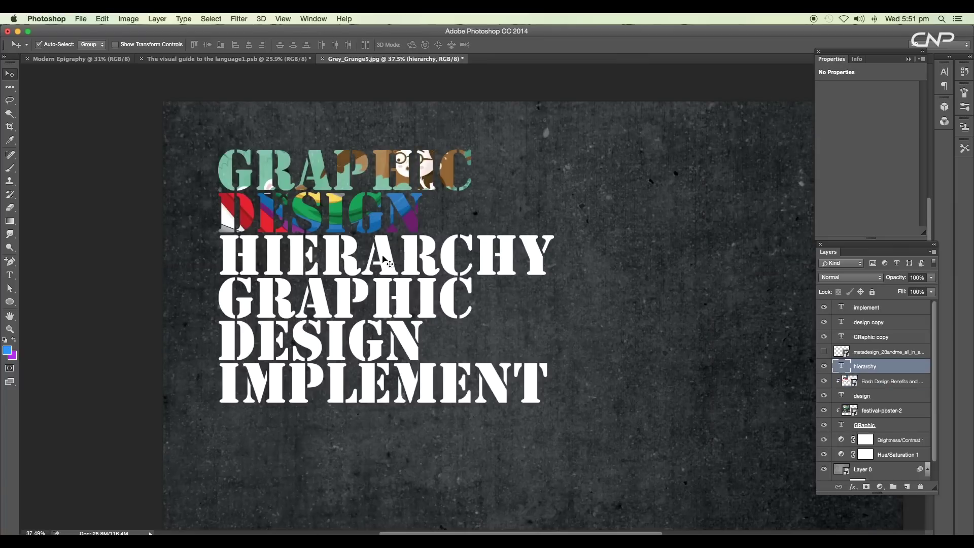
pyautogui.click(824, 352)
pyautogui.click(872, 352)
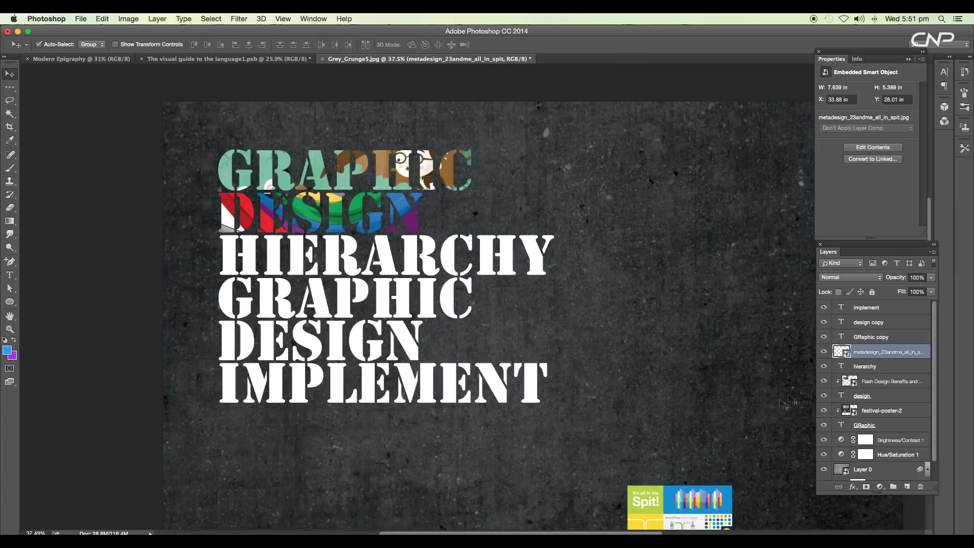
pyautogui.moveTo(711, 501); pyautogui.dragTo(526, 216)
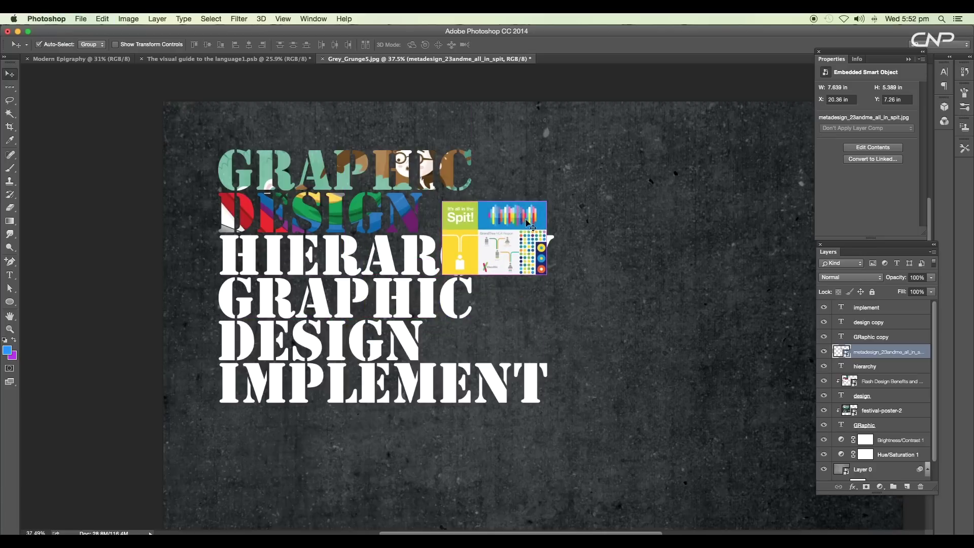
# - Enlarge the metadesign image to about 37.9 in wide and clip it to the HIERARCHY text, adjusting its position inside the letters
pyautogui.press('super+t')
pyautogui.scroll(-3, 538, 273)
pyautogui.moveTo(480, 253); pyautogui.dragTo(463, 228)
pyautogui.press('Return')
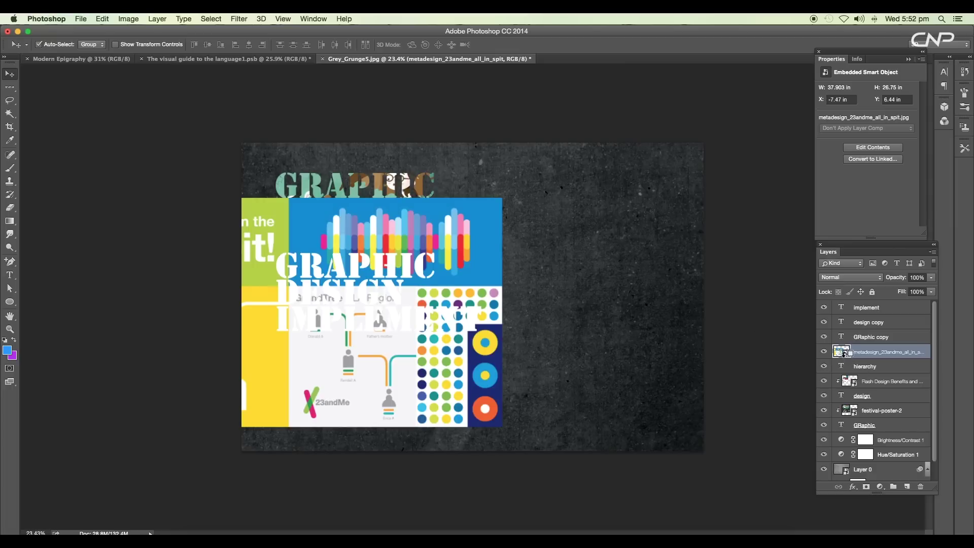
pyautogui.keyDown('alt'); pyautogui.click(843, 355); pyautogui.keyUp('alt')
pyautogui.moveTo(396, 244); pyautogui.dragTo(405, 246)
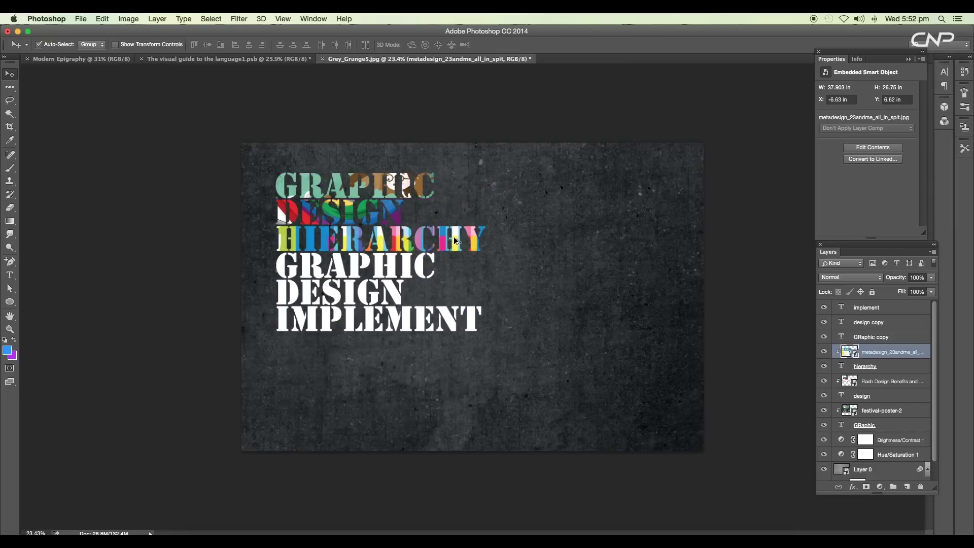
pyautogui.scroll(2, 456, 241)
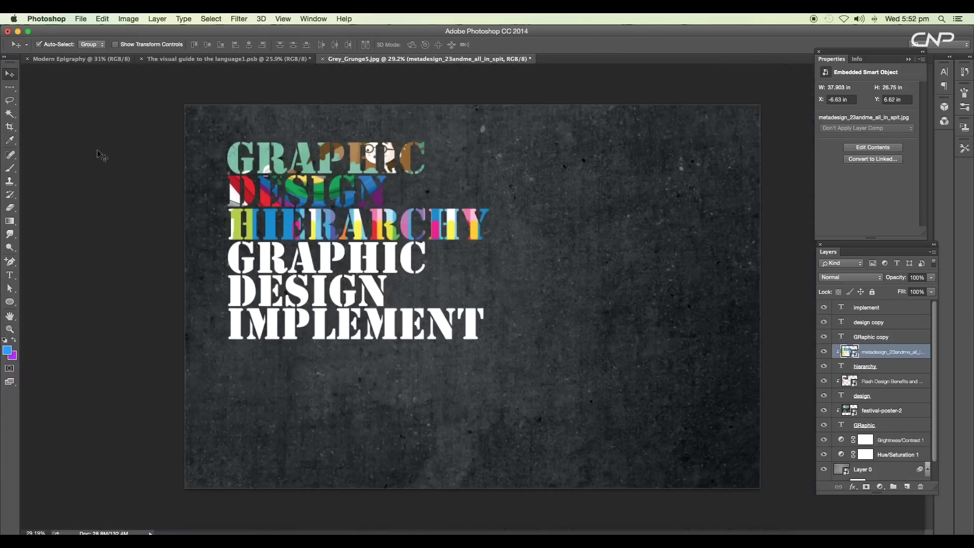
# - Select the three image-filled lines without the background Layer 0 and duplicate them directly below the IMPLEMENT line
pyautogui.click(107, 116)
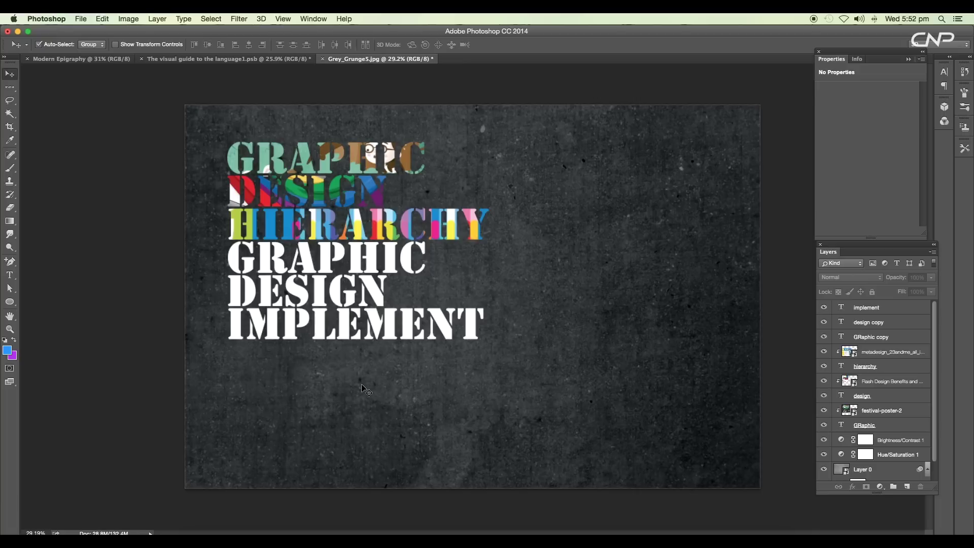
pyautogui.moveTo(154, 129); pyautogui.dragTo(287, 241)
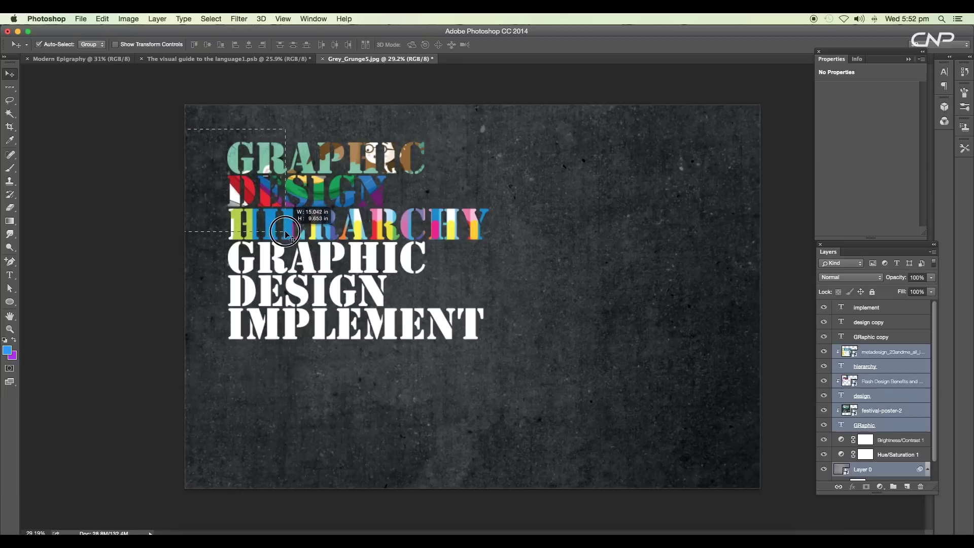
pyautogui.scroll(-2, 911, 439)
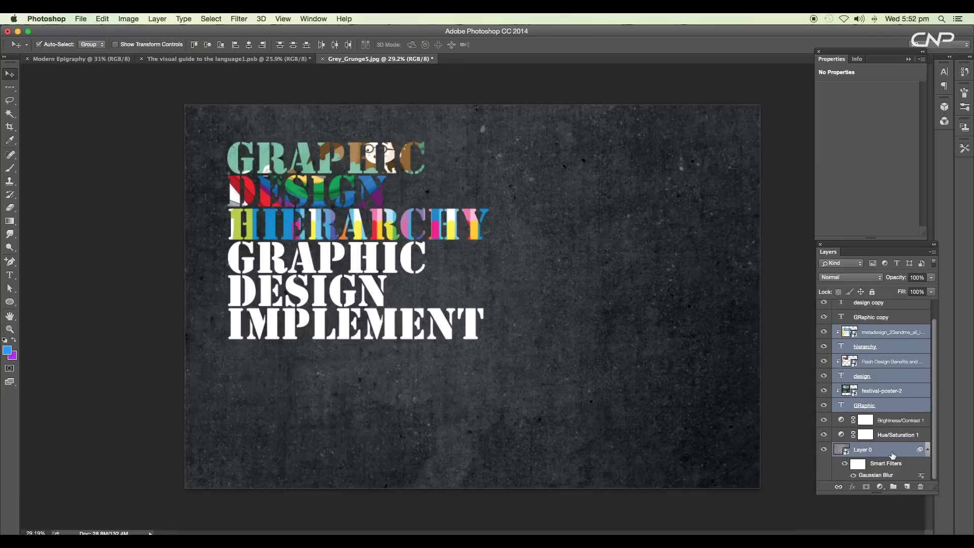
pyautogui.keyDown('super'); pyautogui.click(893, 454); pyautogui.keyUp('super')
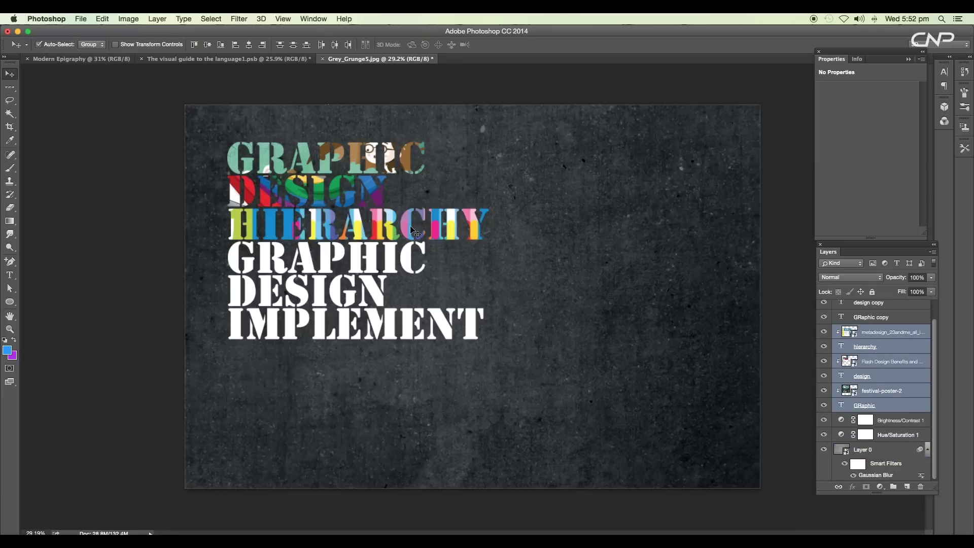
pyautogui.moveTo(406, 225); pyautogui.dragTo(407, 425)
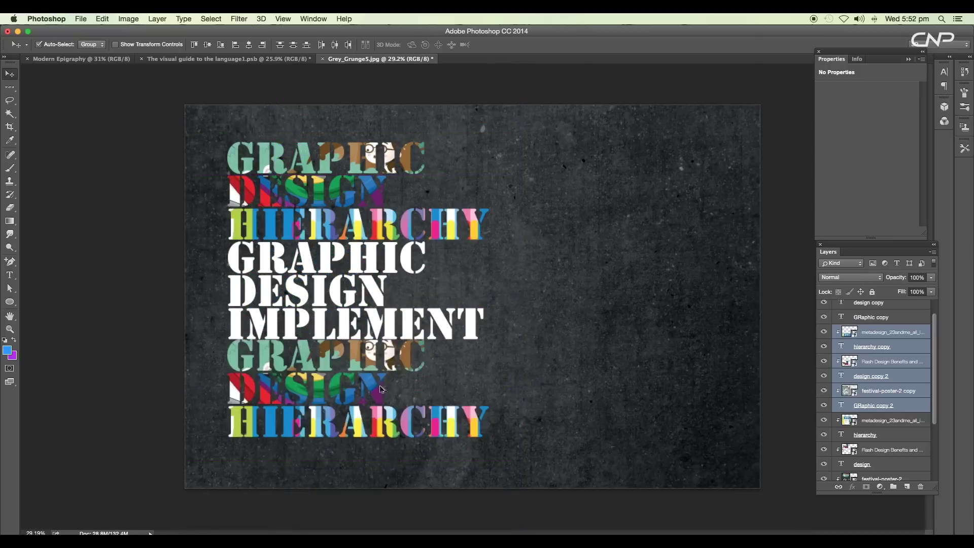
# - Nudge the duplicated GRAPHIC, DESIGN and HIERARCHY lines slightly downward to even out the gap below IMPLEMENT
pyautogui.scroll(5, 380, 386)
pyautogui.press('Down')
pyautogui.press('Down')
pyautogui.press('Down')
pyautogui.press('Down')
pyautogui.press('Down')
pyautogui.press('Down')
pyautogui.press('Down')
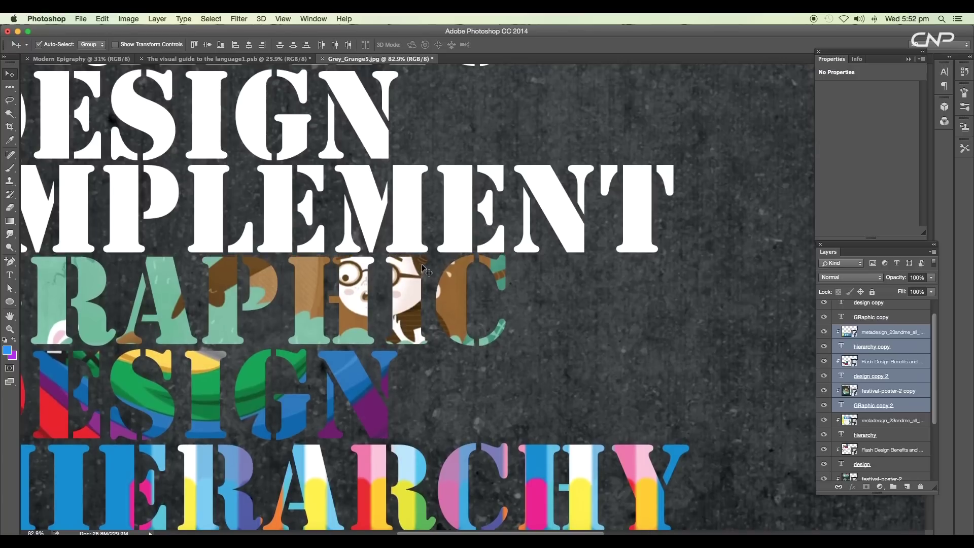
pyautogui.scroll(-5, 428, 291)
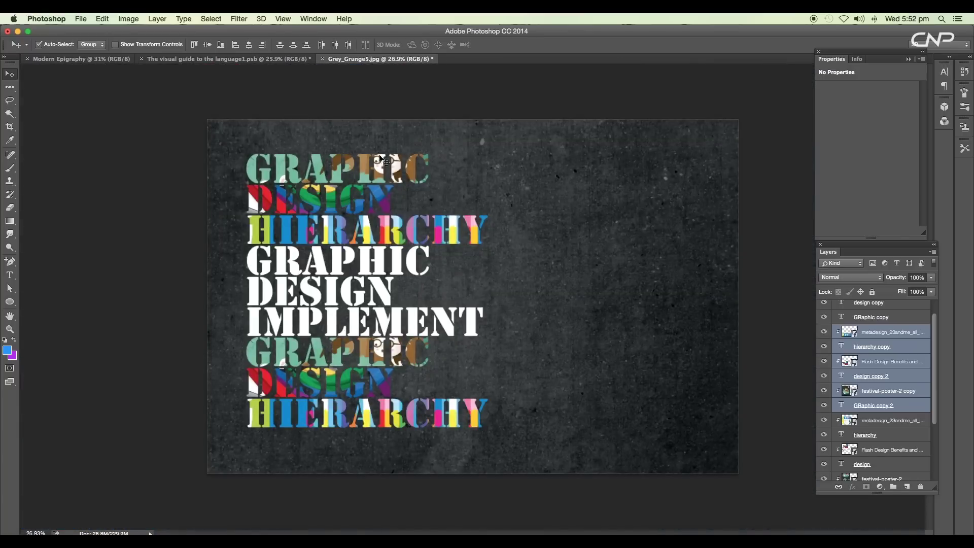
# - Select all nine text lines with their clipped images, excluding Layer 0, and move them toward the poster's upper-left corner
pyautogui.moveTo(154, 118); pyautogui.dragTo(516, 483)
pyautogui.scroll(-3, 892, 459)
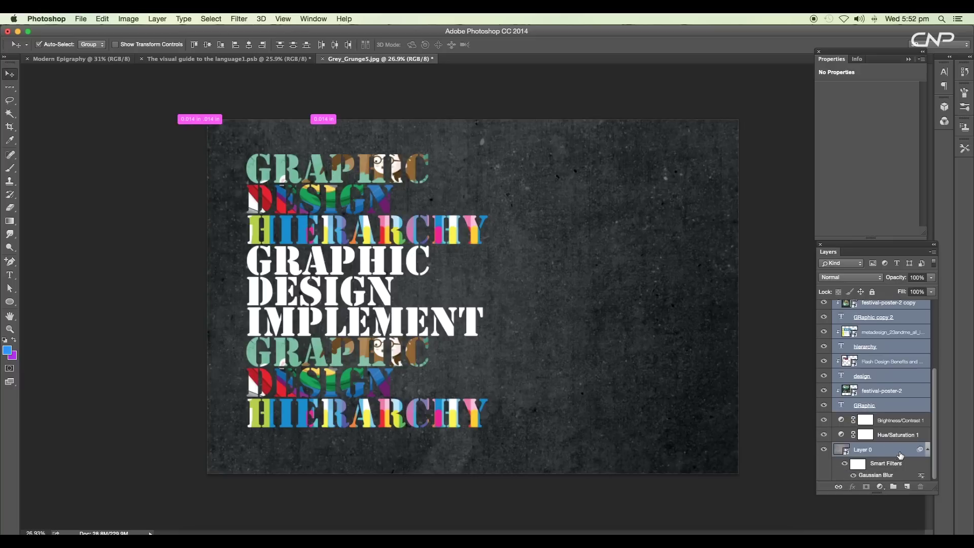
pyautogui.moveTo(413, 329); pyautogui.dragTo(404, 305)
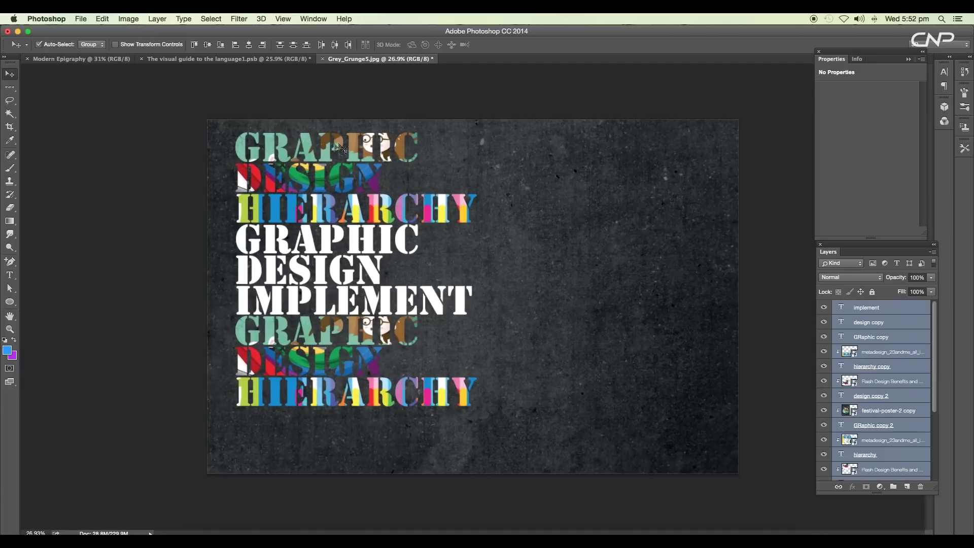
# - Scale the whole text stack to about 107.37% and move it up and left on the poster
pyautogui.press('super+t')
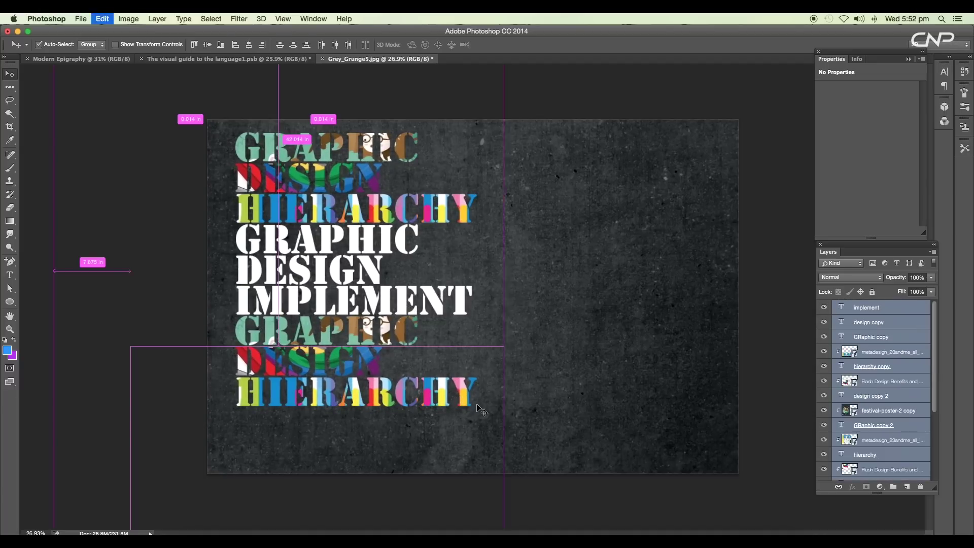
pyautogui.press('super+minus')
pyautogui.moveTo(489, 451); pyautogui.dragTo(504, 475)
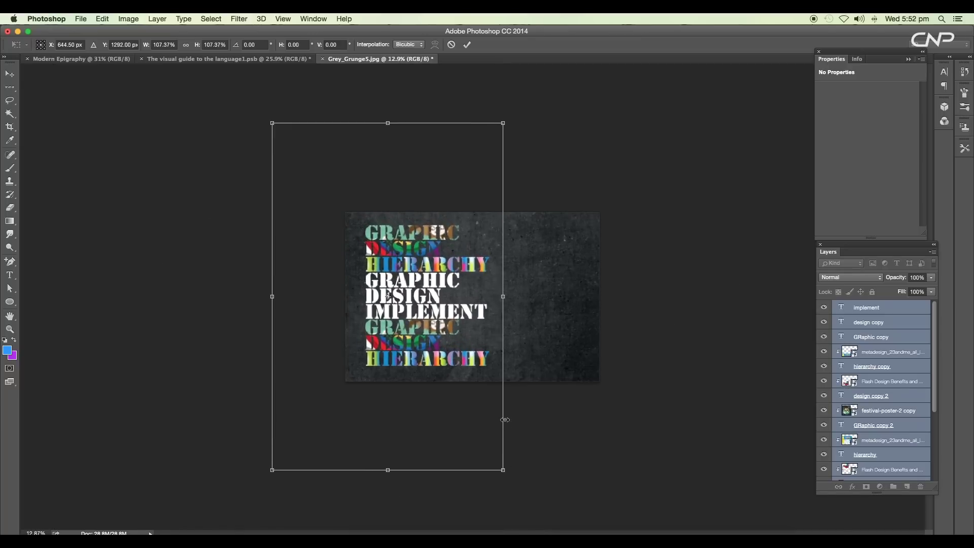
pyautogui.press('Return')
pyautogui.press('super+0')
pyautogui.moveTo(421, 329); pyautogui.dragTo(406, 313)
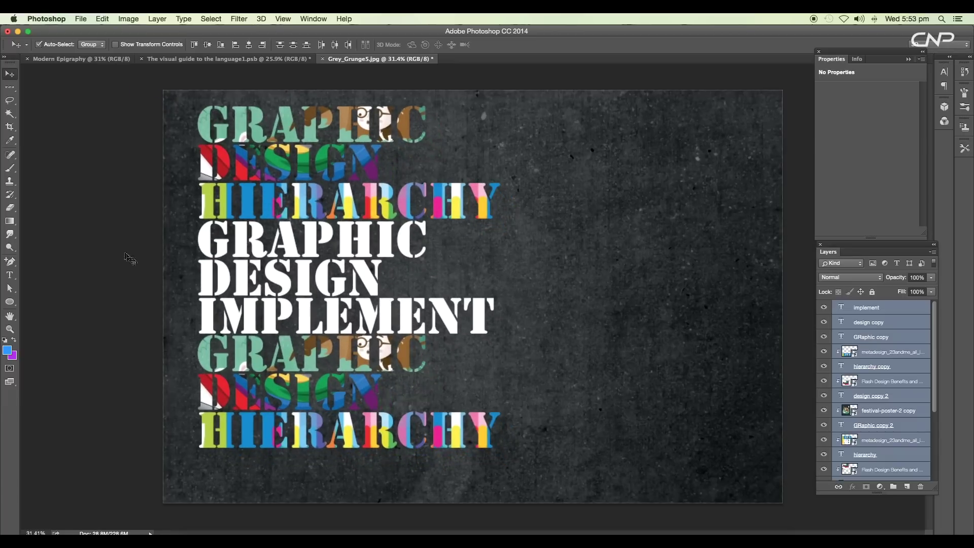
pyautogui.click(432, 268)
# - Copy the visual guide tagline and "Design for a variety of media" from the other document beside the white and bottom DESIGN lines
pyautogui.click(152, 58)
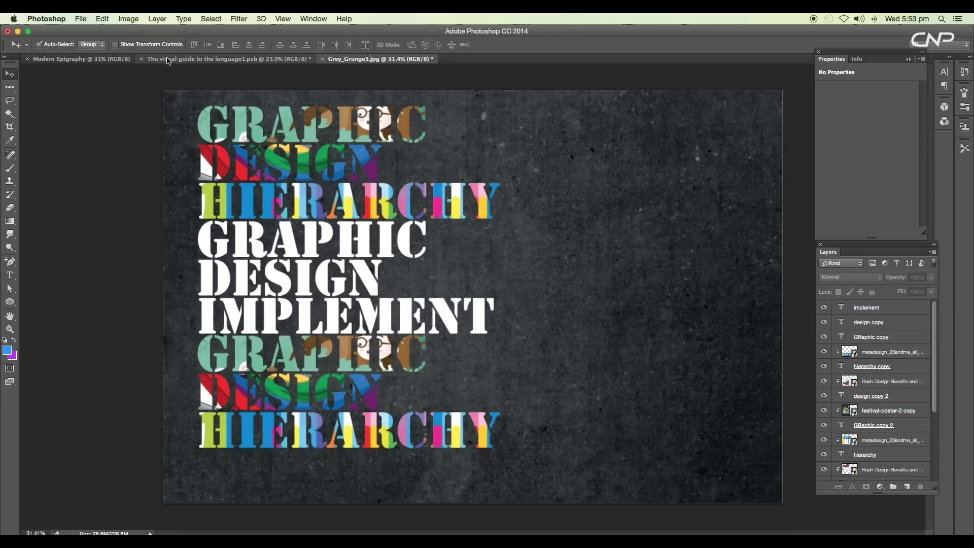
pyautogui.moveTo(462, 282); pyautogui.dragTo(442, 282)
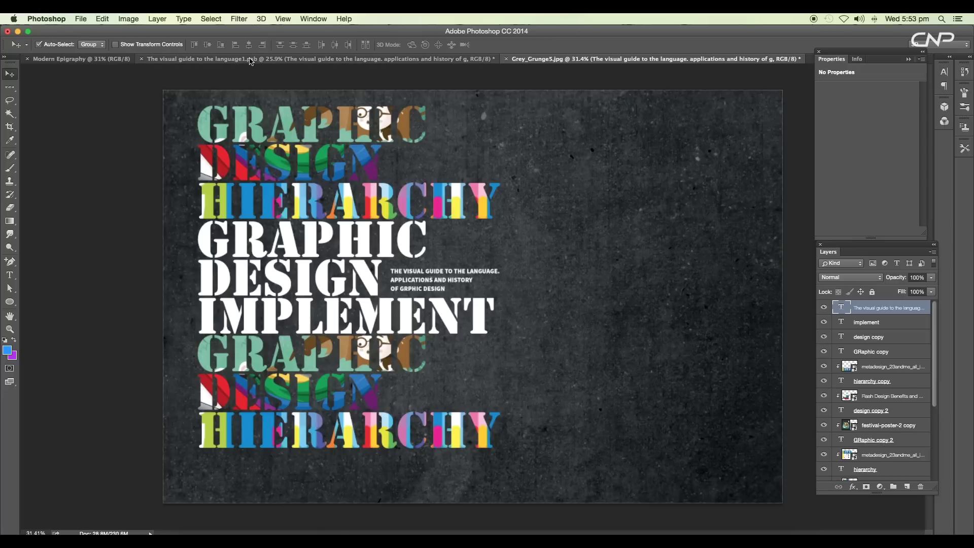
pyautogui.hotkey('ctrl', 'shift', 'Tab')
pyautogui.moveTo(451, 384); pyautogui.dragTo(427, 393)
pyautogui.click(130, 364)
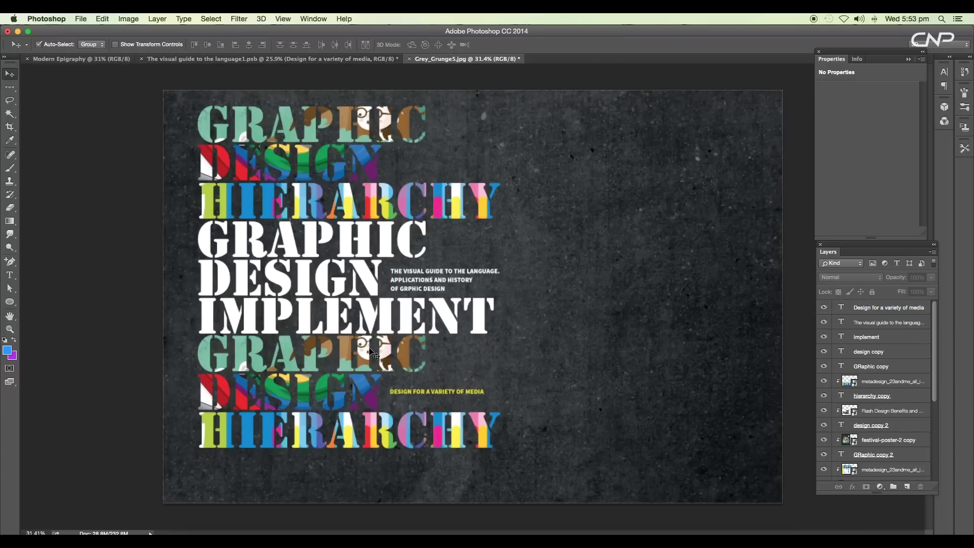
# - Rotate the festival poster copy in the bottom GRAPHIC line by -90 degrees and reposition it so its green area fills the letters
pyautogui.scroll(-3, 370, 351)
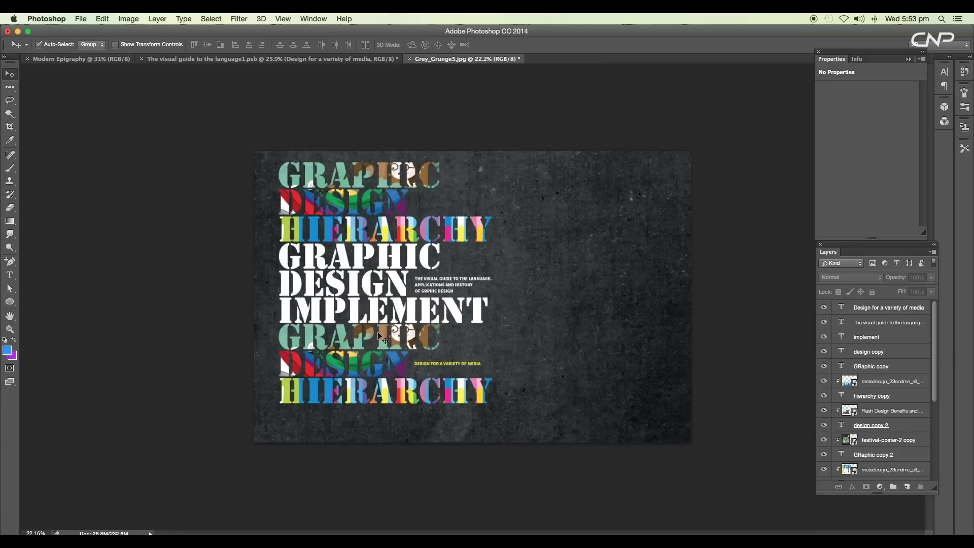
pyautogui.scroll(3, 378, 332)
pyautogui.click(360, 362)
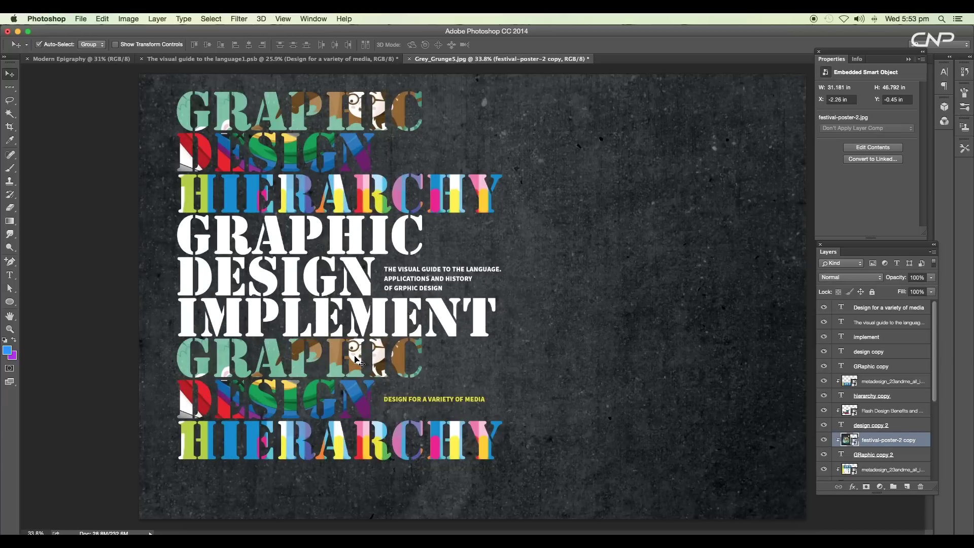
pyautogui.press('super+t')
pyautogui.scroll(-3, 467, 294)
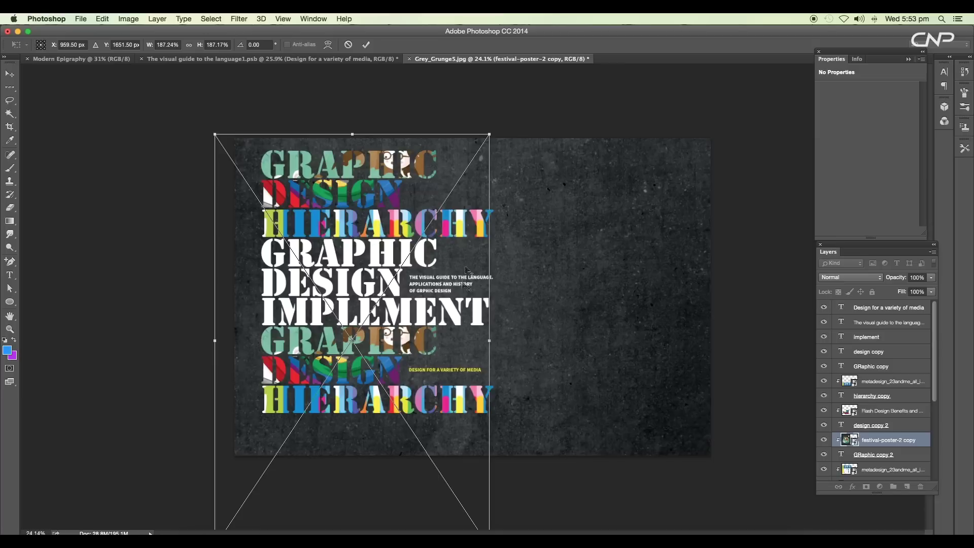
pyautogui.moveTo(497, 130); pyautogui.dragTo(187, 203)
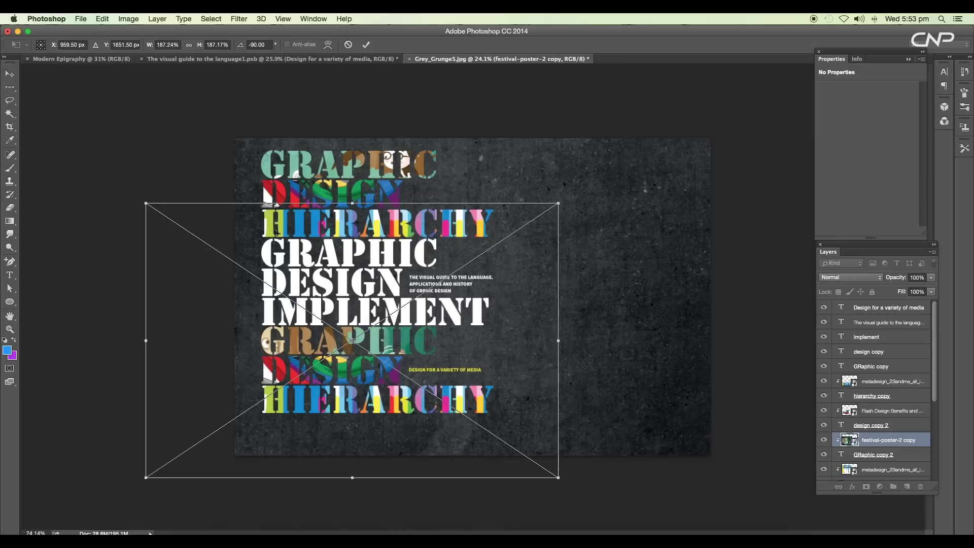
pyautogui.press('Return')
pyautogui.moveTo(387, 350); pyautogui.dragTo(381, 257)
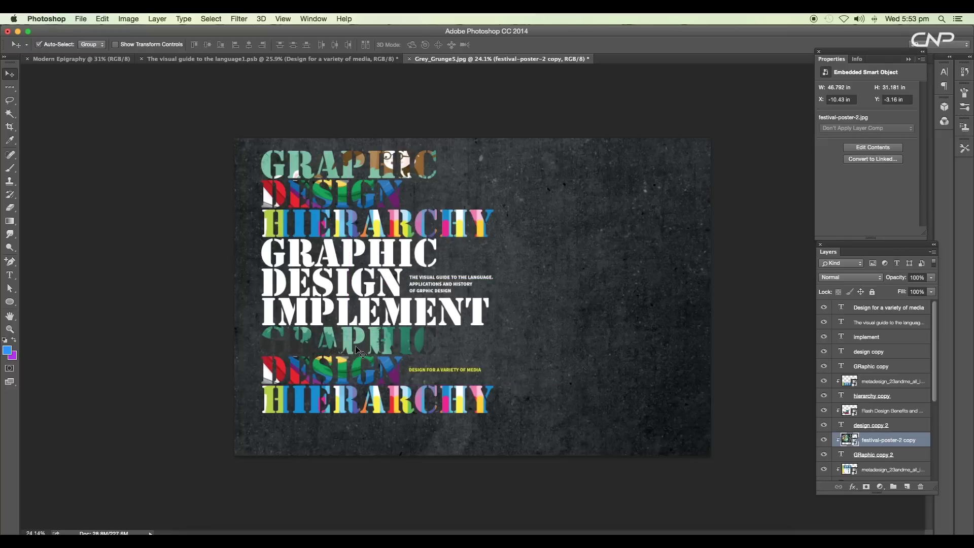
pyautogui.moveTo(339, 347); pyautogui.dragTo(341, 379)
# - Rotate the Flash Design image in the bottom DESIGN line by -90 degrees and reposition it so its purple and red areas fill the letters
pyautogui.click(345, 385)
pyautogui.press('super+t')
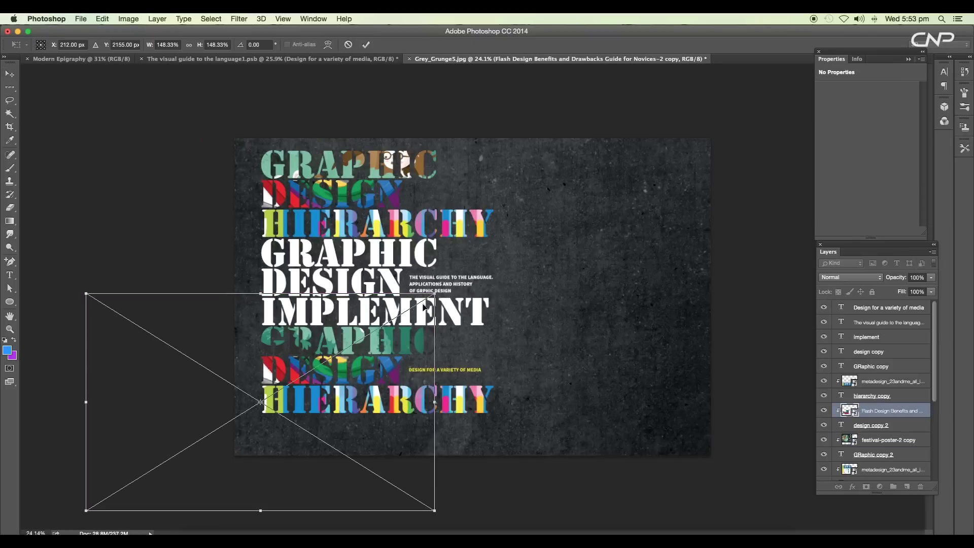
pyautogui.moveTo(444, 293); pyautogui.dragTo(189, 284)
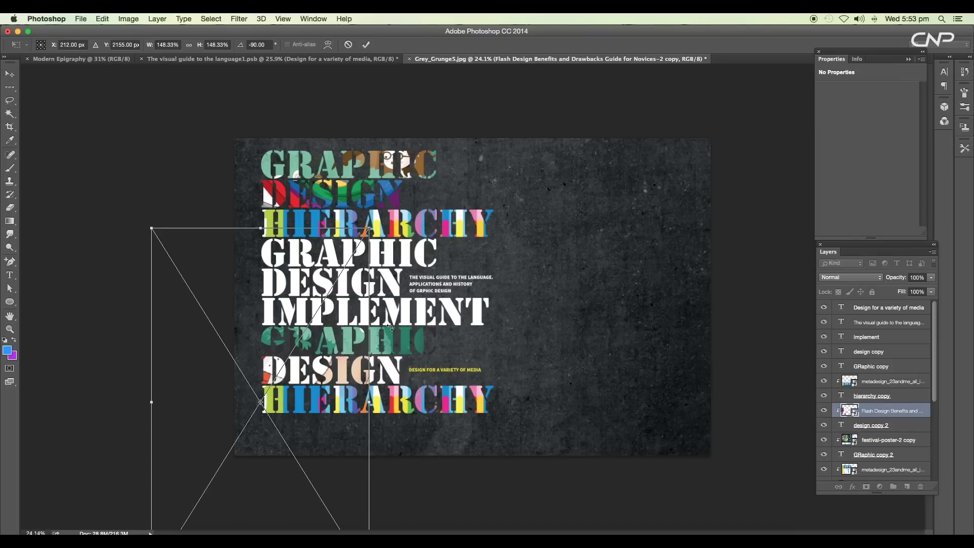
pyautogui.press('Return')
pyautogui.moveTo(342, 378); pyautogui.dragTo(392, 438)
# - Rotate the metadesign image in the bottom HIERARCHY line by -90 degrees and move it up so green and yellow fill the letters
pyautogui.click(406, 414)
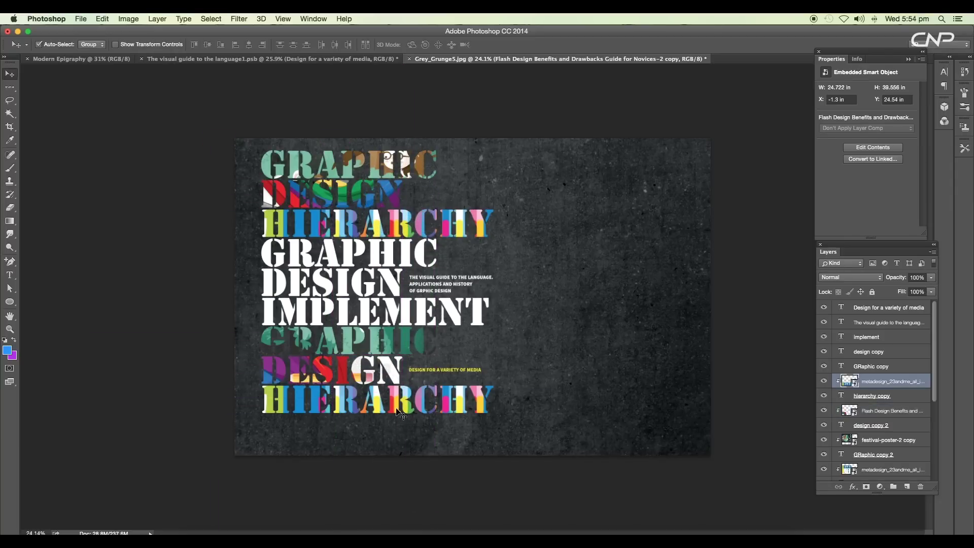
pyautogui.hotkey('ctrl', 't')
pyautogui.moveTo(539, 358); pyautogui.dragTo(249, 320)
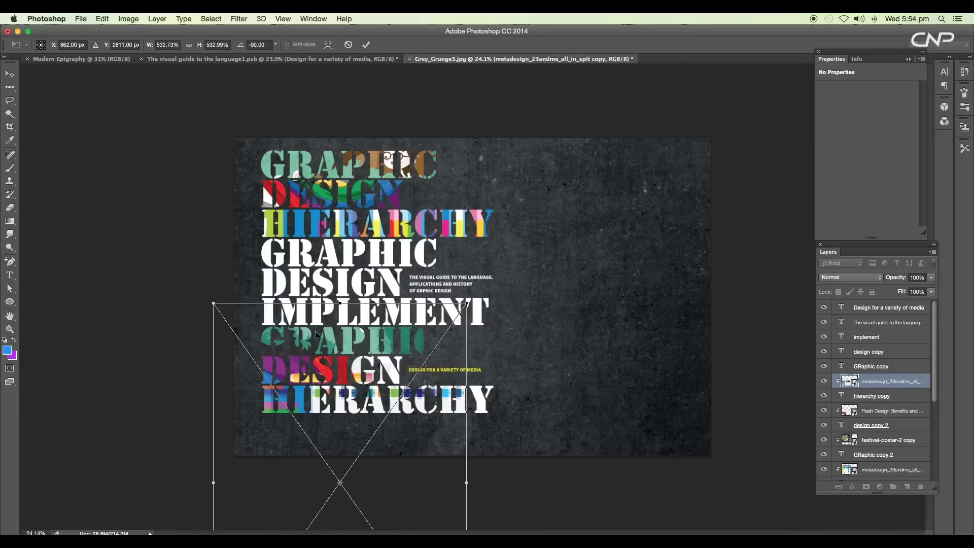
pyautogui.press('Return')
pyautogui.moveTo(406, 413); pyautogui.dragTo(433, 178)
pyautogui.press('super+minus')
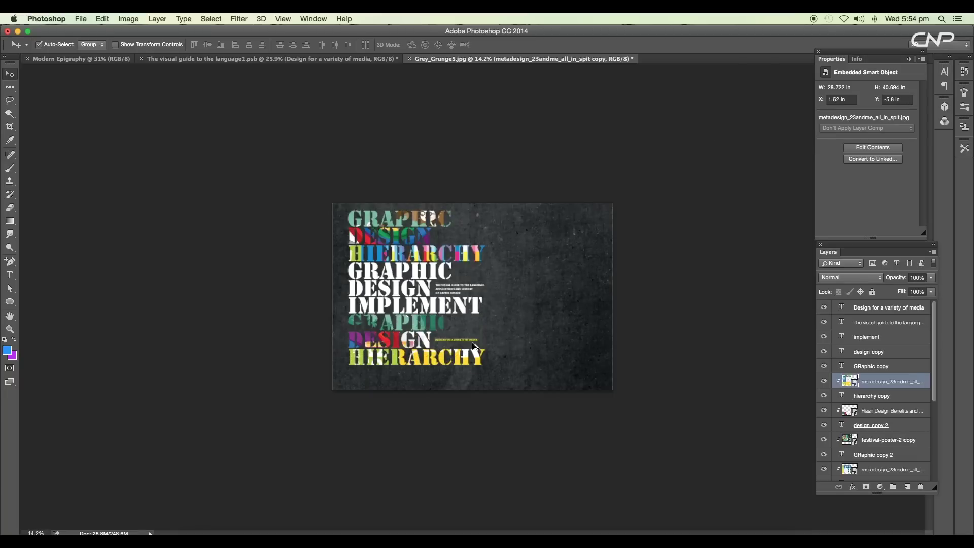
pyautogui.press('super+plus')
pyautogui.click(491, 334)
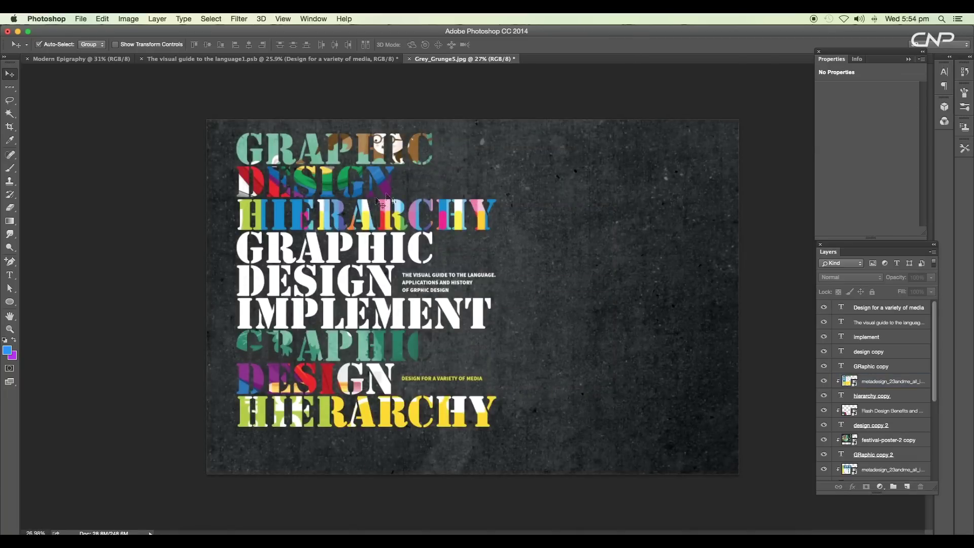
# - Compare the background with the visual guide document and add a new empty layer directly above Layer 0 in the Grey_Grunge5 poster
pyautogui.click(285, 59)
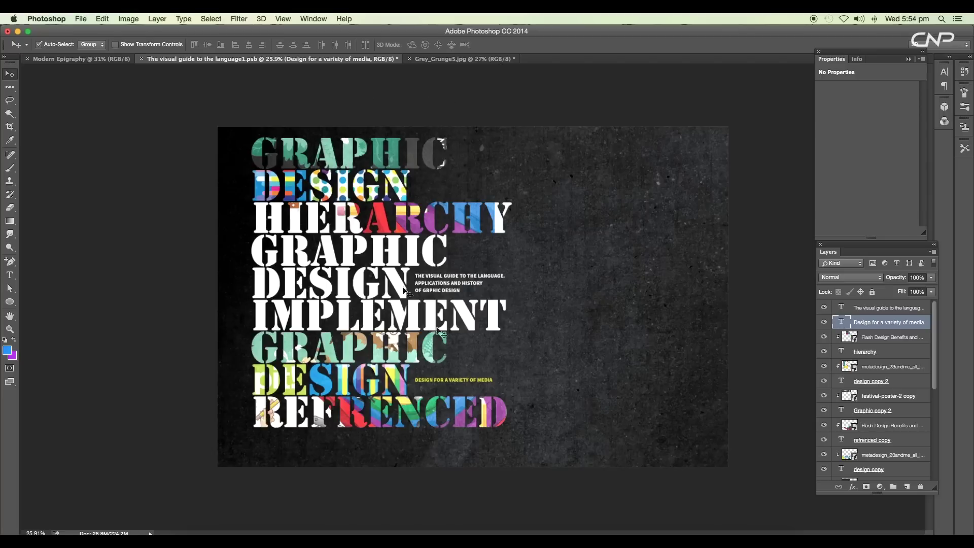
pyautogui.click(462, 59)
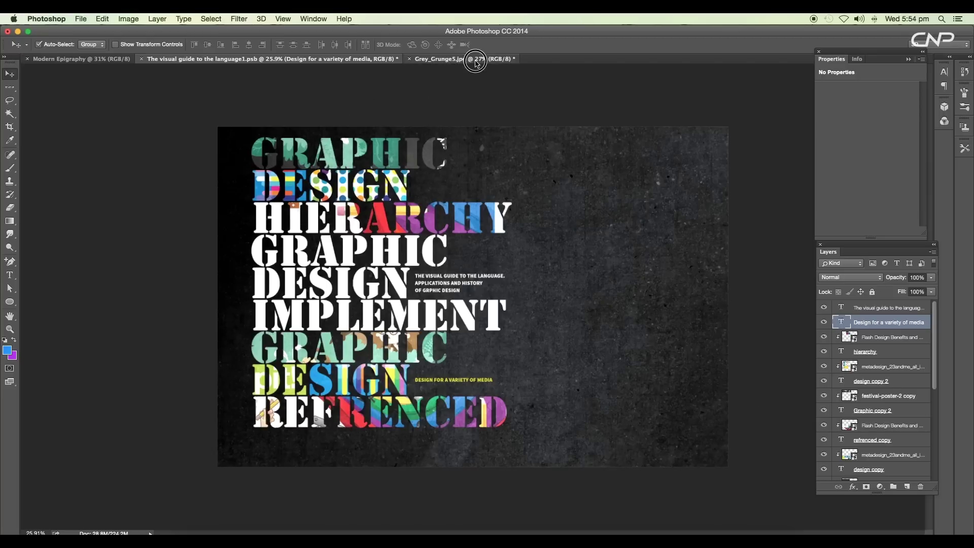
pyautogui.scroll(-5, 908, 384)
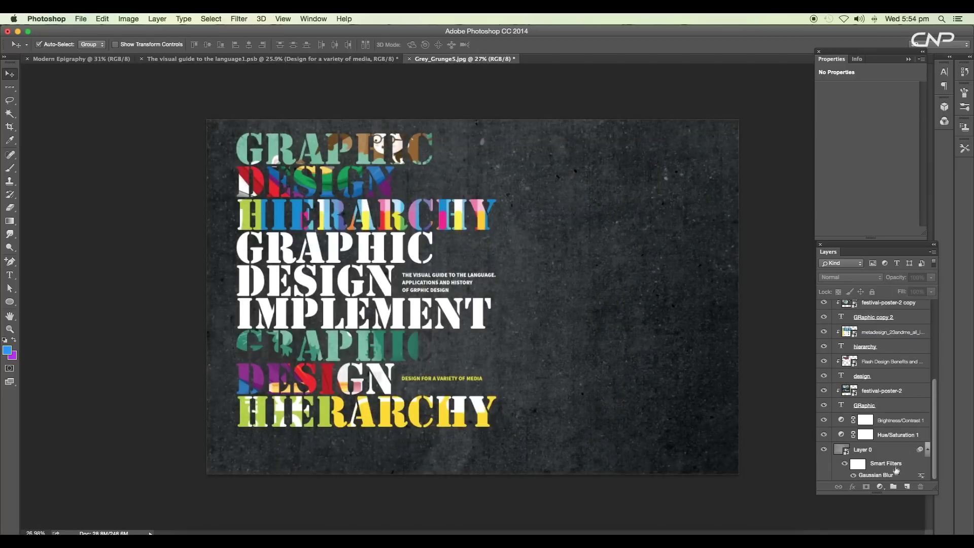
pyautogui.click(891, 453)
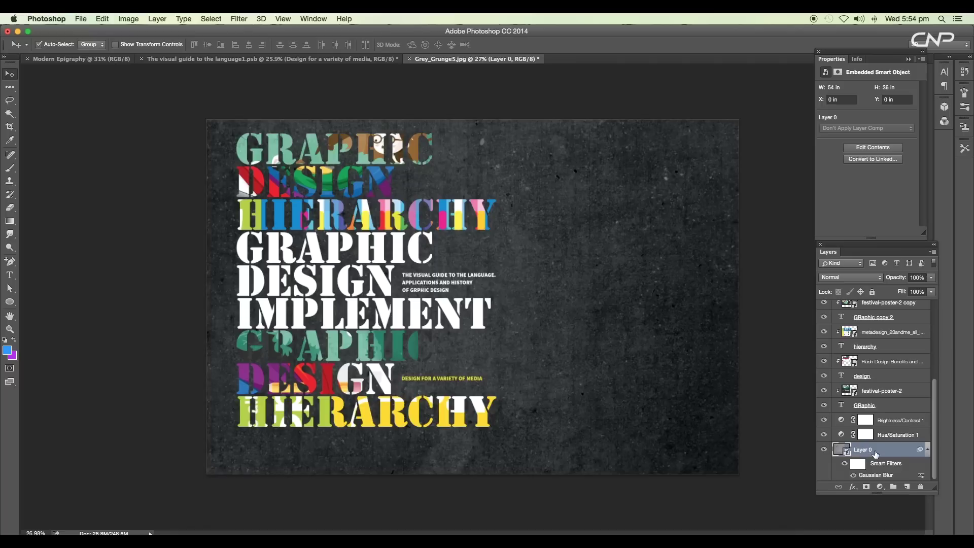
pyautogui.click(907, 487)
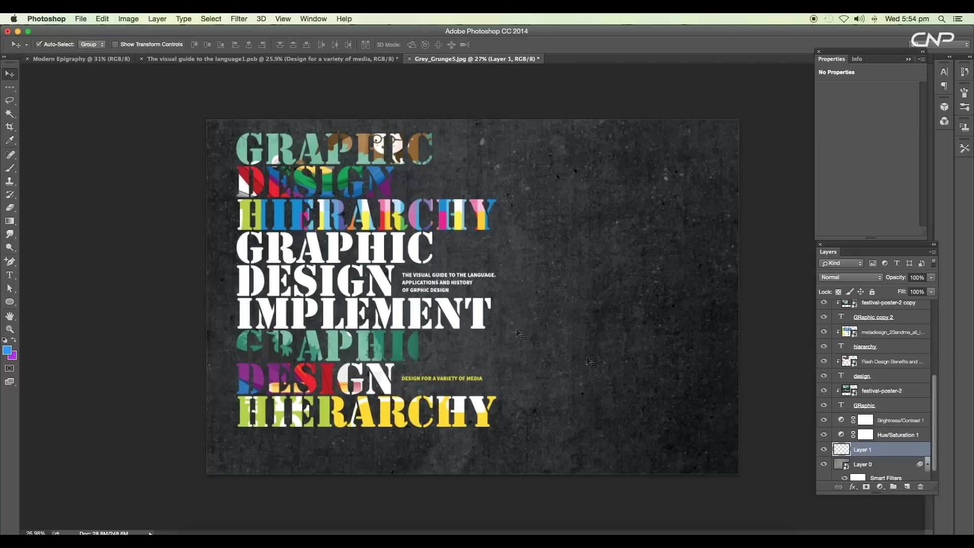
# - Draw a Black, White linear gradient on the new layer, running diagonally from beyond the poster's upper-left corner to the right of its centre
pyautogui.click(10, 222)
pyautogui.click(55, 44)
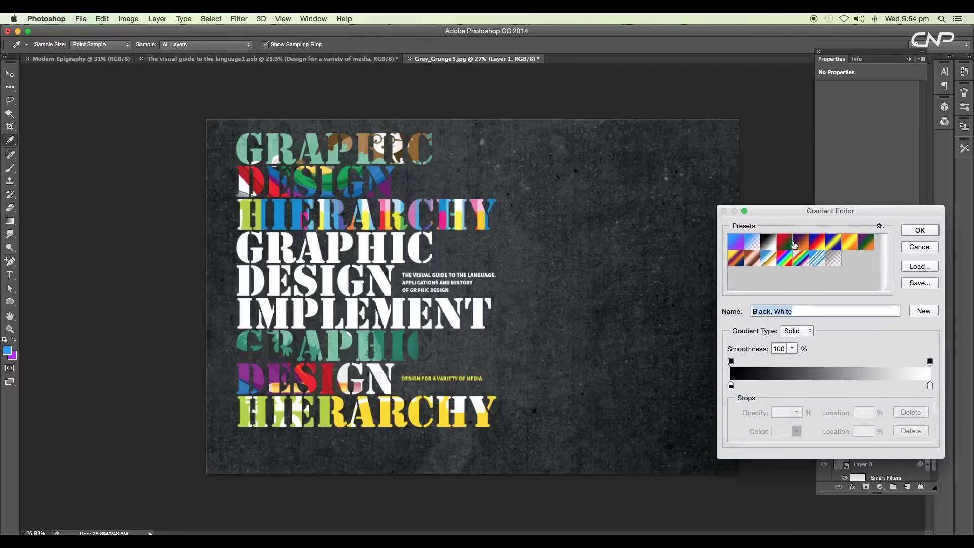
pyautogui.click(920, 230)
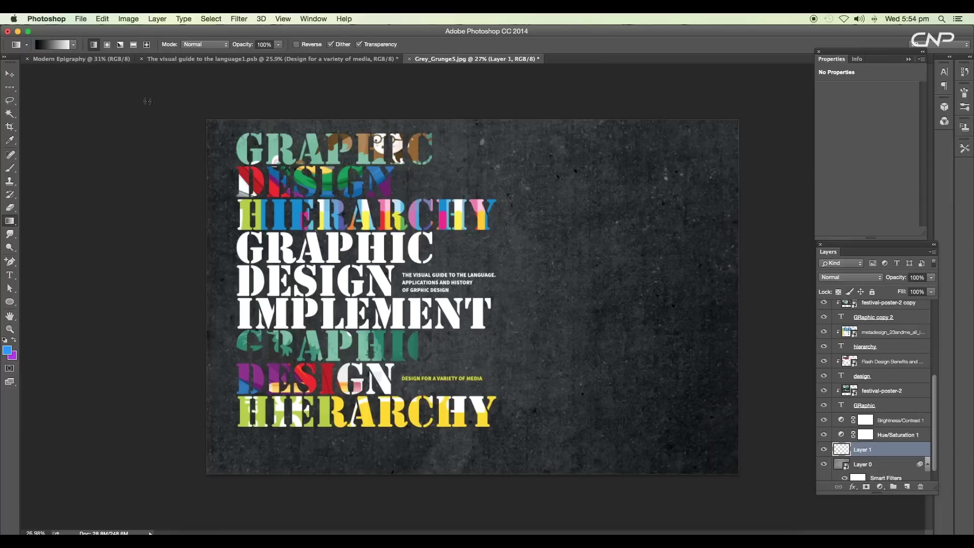
pyautogui.moveTo(114, 93); pyautogui.dragTo(584, 317)
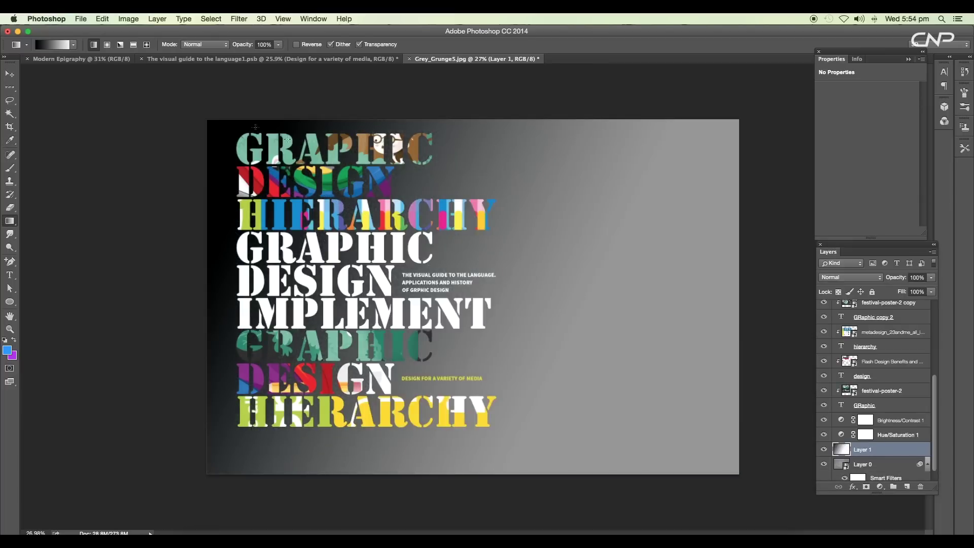
pyautogui.moveTo(101, 81); pyautogui.dragTo(624, 352)
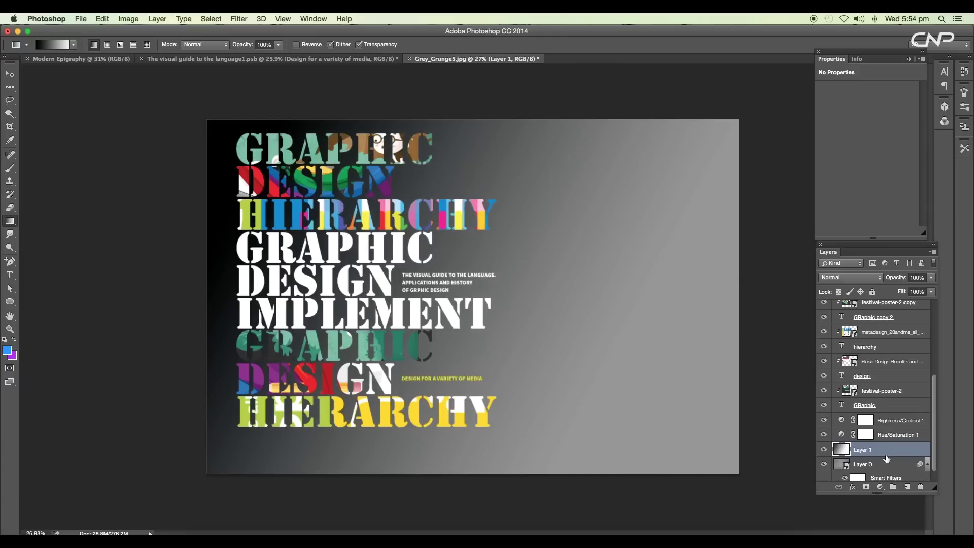
# - Set the gradient layer's blend mode to Multiply and its fill to 79%
pyautogui.click(865, 278)
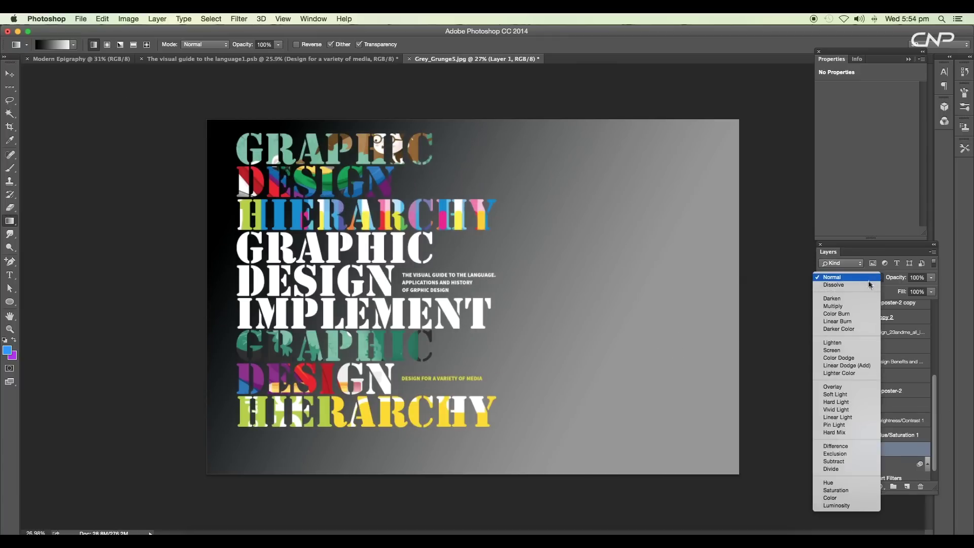
pyautogui.click(855, 304)
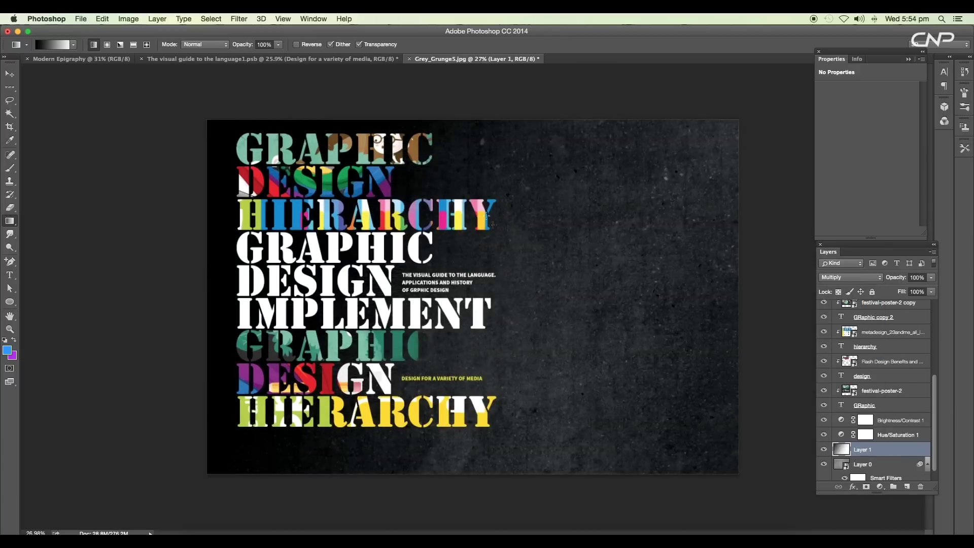
pyautogui.moveTo(932, 293)
pyautogui.mouseDown()
pyautogui.moveTo(931, 302)
pyautogui.moveTo(896, 305)
pyautogui.moveTo(921, 306)
pyautogui.mouseUp()
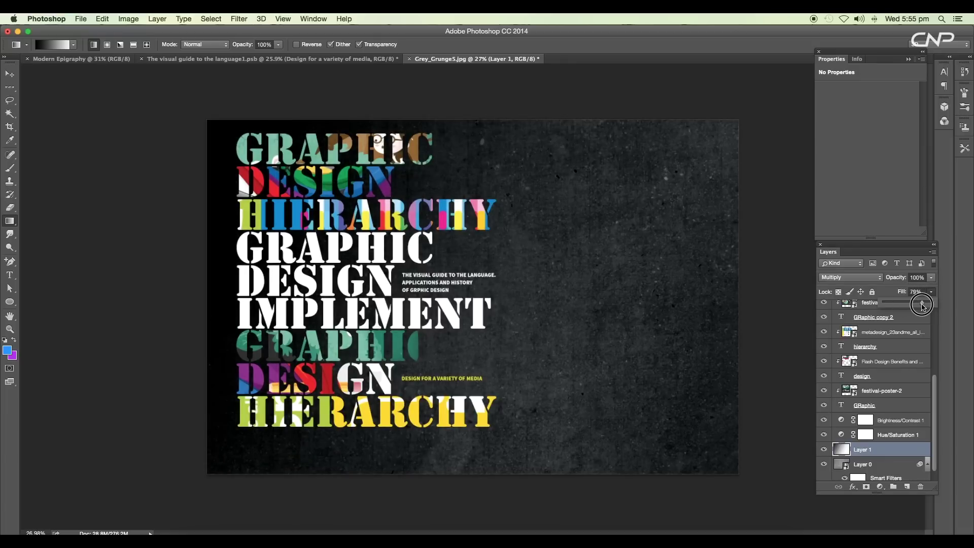
# - Compare the background tone with the visual guide document and set the contrast of the Brightness/Contrast 1 adjustment to -22
pyautogui.scroll(-1, 901, 429)
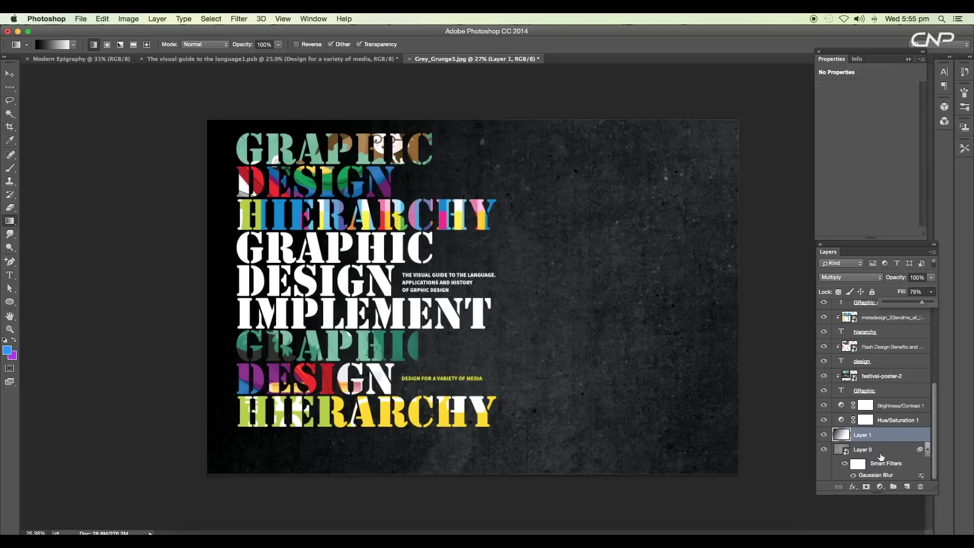
pyautogui.click(840, 421)
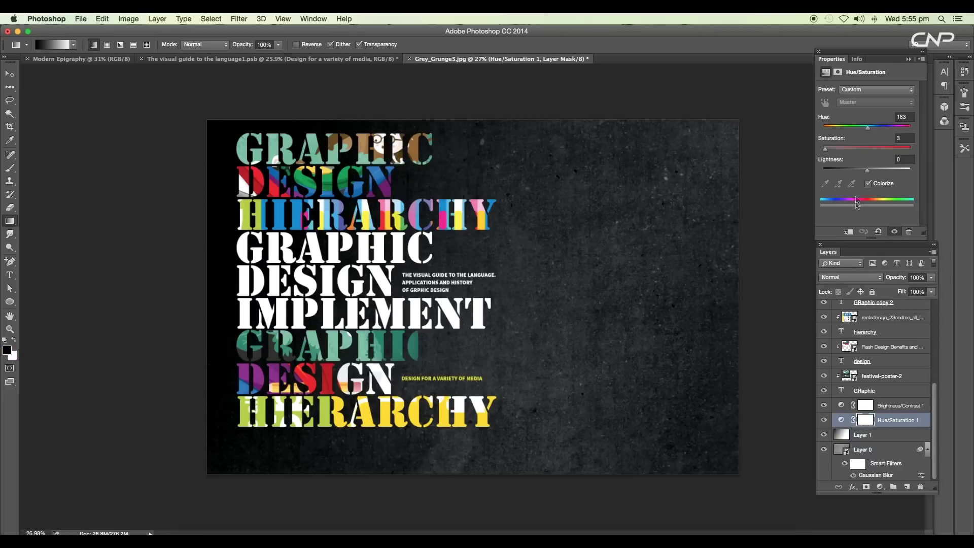
pyautogui.click(842, 406)
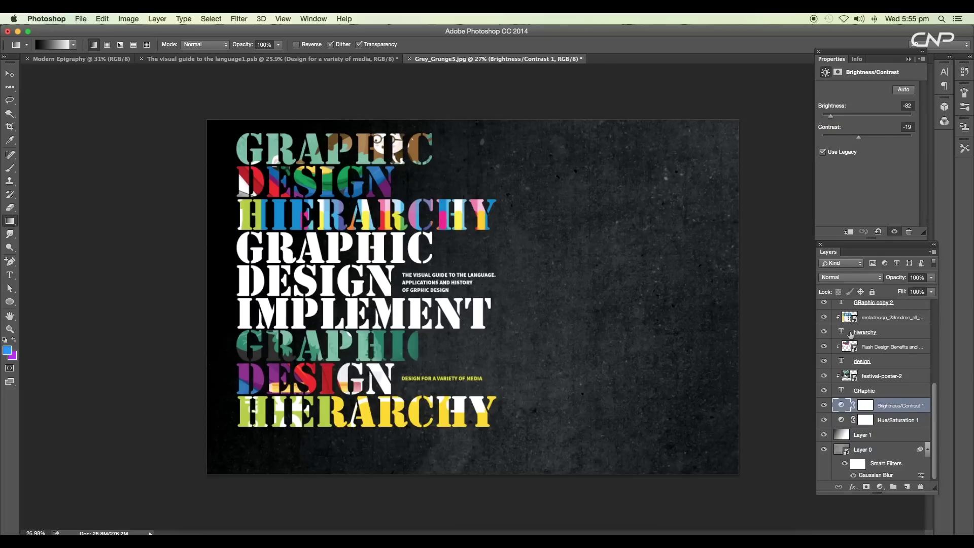
pyautogui.moveTo(861, 142); pyautogui.dragTo(863, 141)
pyautogui.click(213, 59)
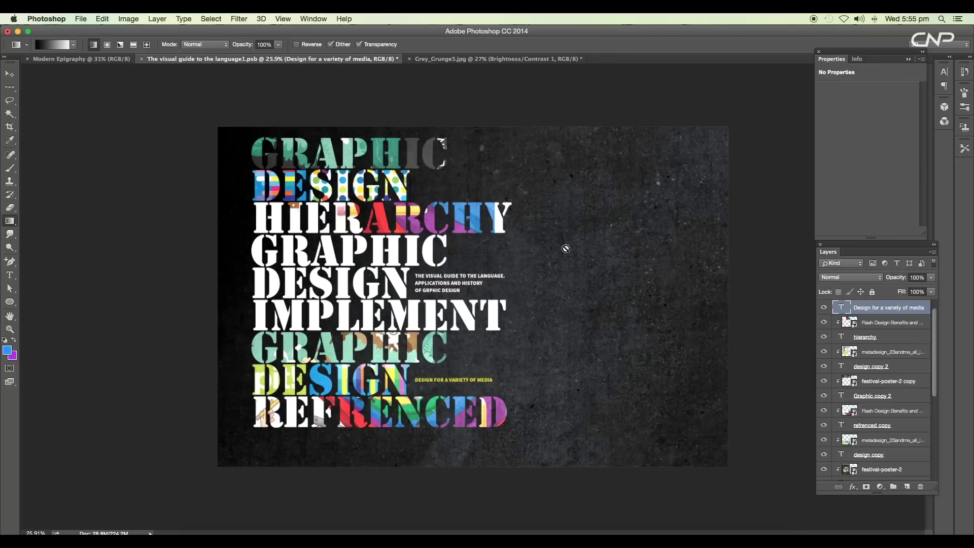
pyautogui.click(498, 58)
pyautogui.moveTo(861, 142); pyautogui.dragTo(856, 142)
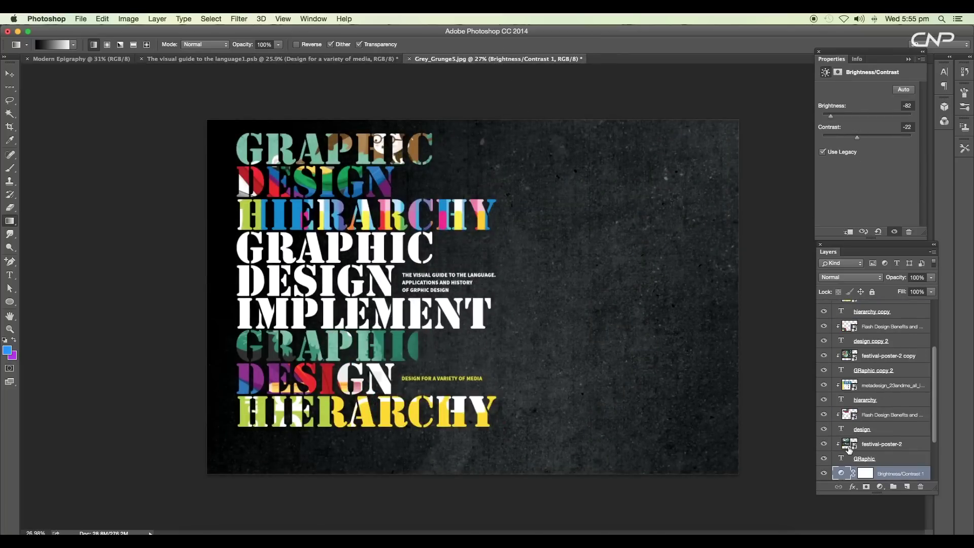
# - Set the hue of the Hue/Saturation 1 adjustment to 177, check the whole poster, and leave no layer selected
pyautogui.scroll(-2, 849, 469)
pyautogui.click(842, 467)
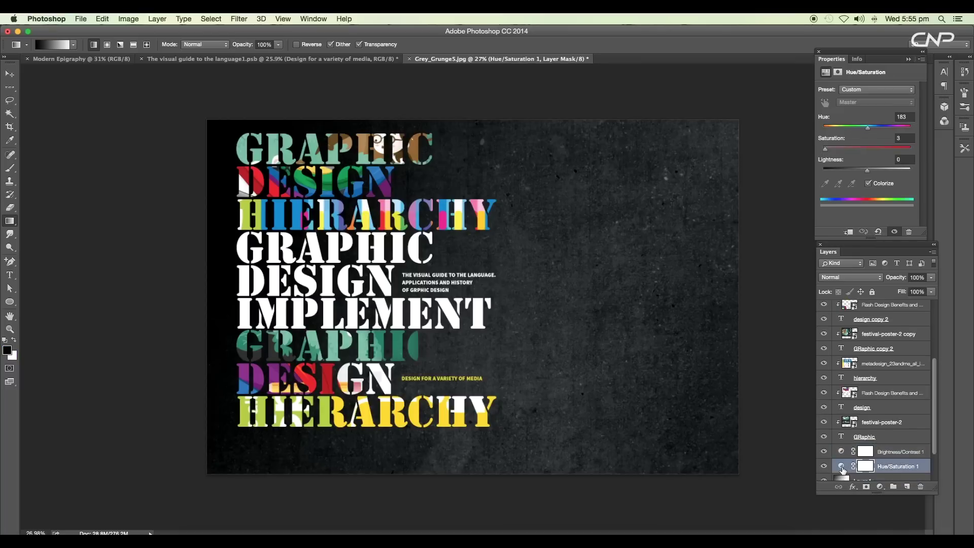
pyautogui.moveTo(868, 126); pyautogui.dragTo(866, 126)
pyautogui.scroll(-5, 513, 269)
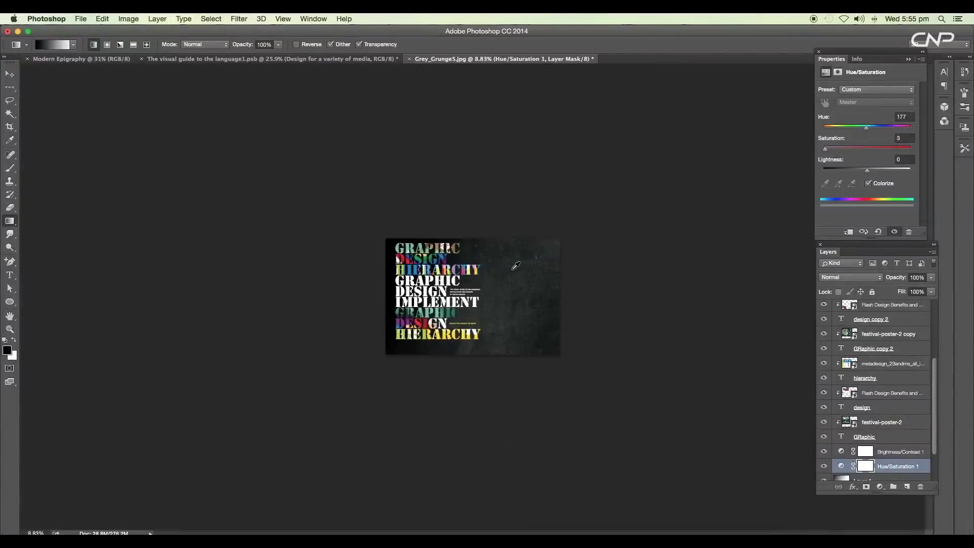
pyautogui.scroll(3, 514, 269)
pyautogui.click(10, 74)
pyautogui.click(119, 100)
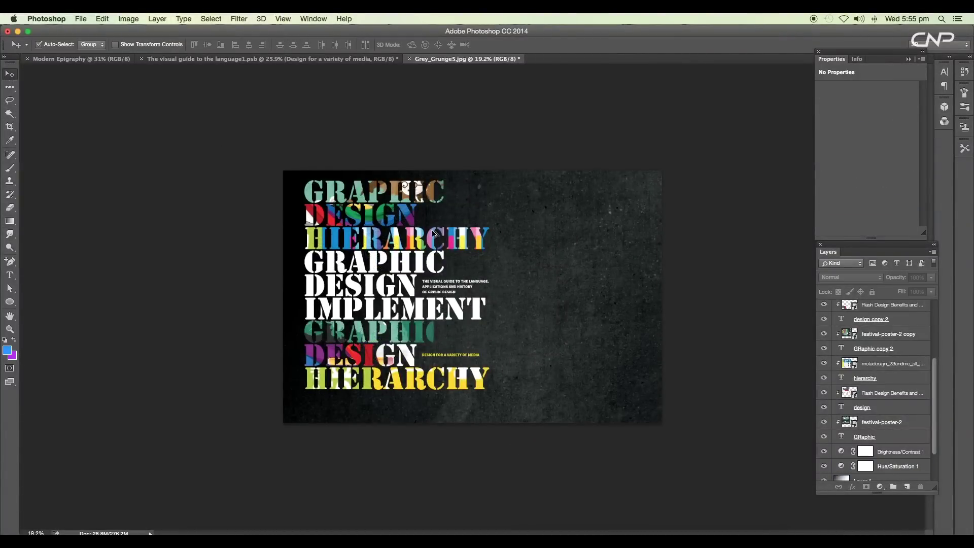
pyautogui.scroll(5, 443, 236)
pyautogui.scroll(-3, 514, 246)
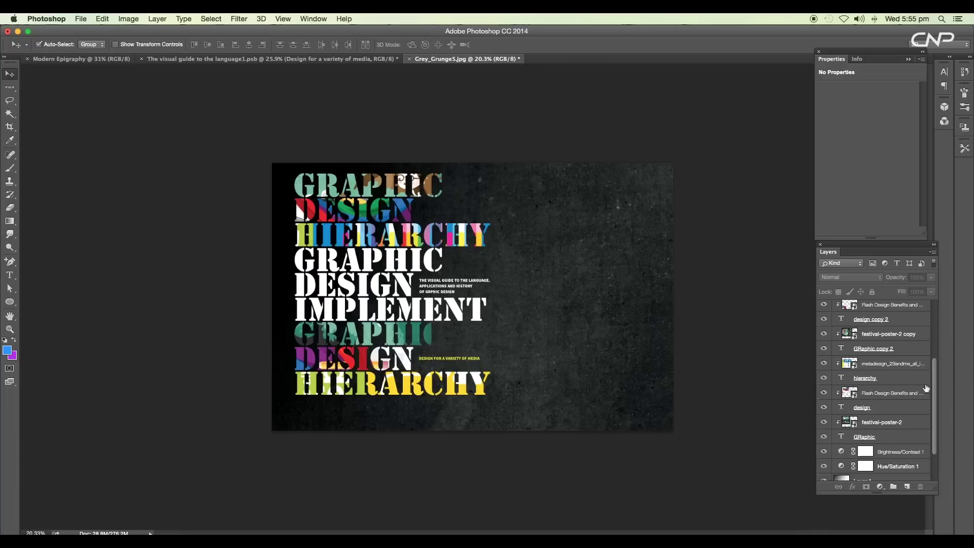
# - Select every layer from Layer 0 up to the "Design for a variety of media" tagline and convert them into a single smart object
pyautogui.scroll(5, 908, 386)
pyautogui.press('super+alt+a')
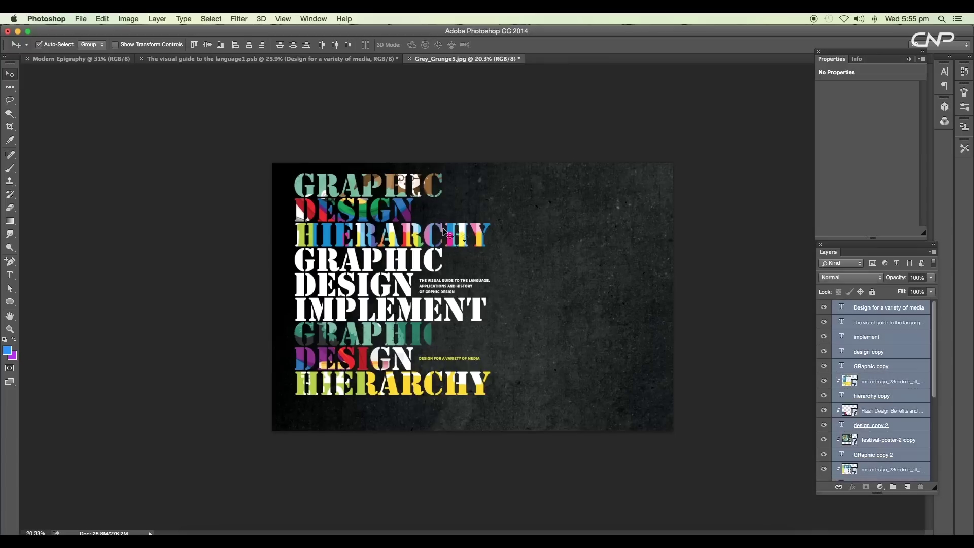
pyautogui.scroll(-5, 873, 404)
pyautogui.click(899, 453)
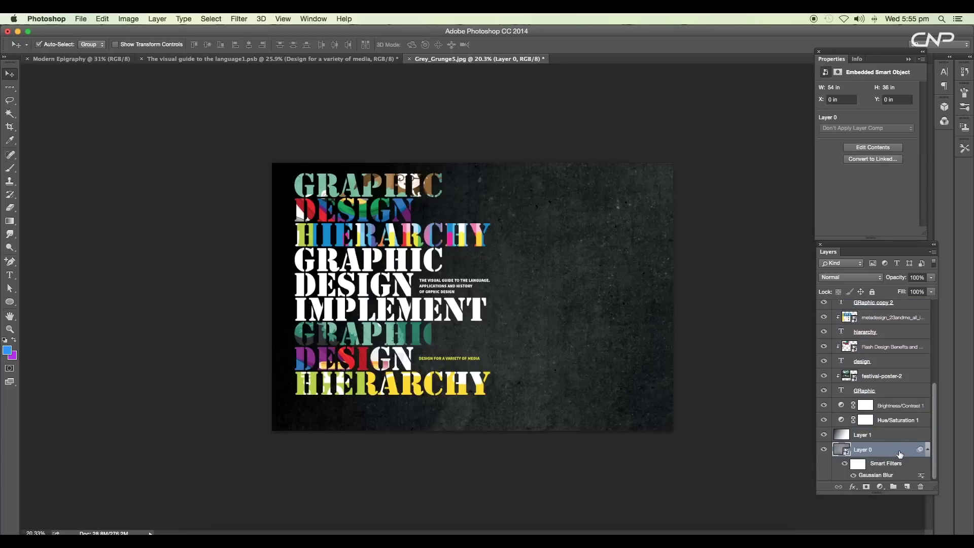
pyautogui.scroll(5, 893, 411)
pyautogui.keyDown('shift'); pyautogui.click(889, 307); pyautogui.keyUp('shift')
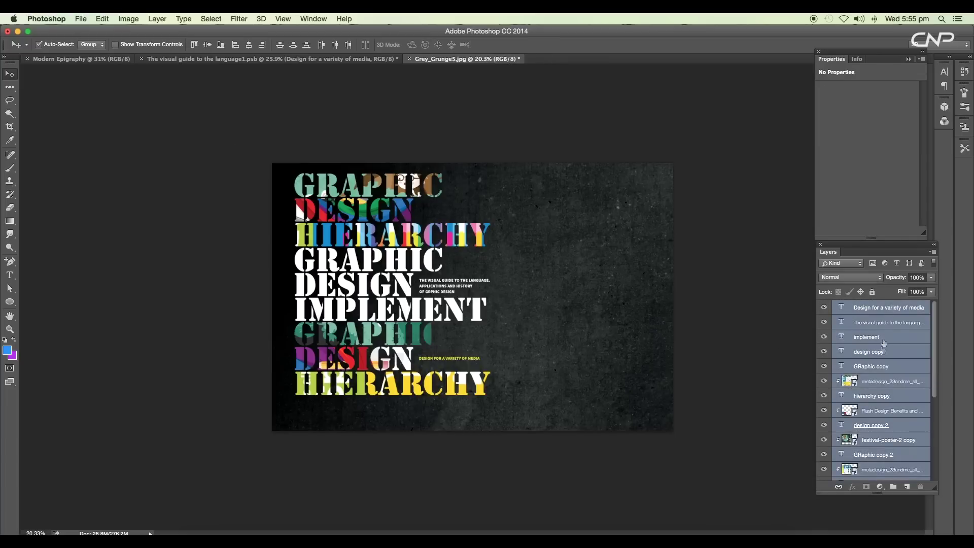
pyautogui.scroll(-3, 876, 361)
pyautogui.scroll(3, 876, 362)
pyautogui.rightClick(876, 360)
pyautogui.click(768, 179)
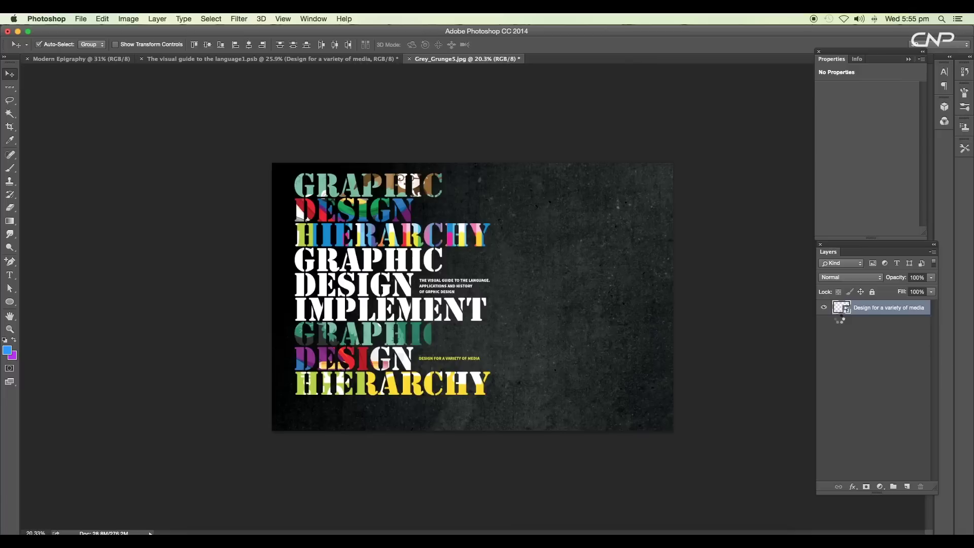
pyautogui.click(823, 309)
pyautogui.click(822, 309)
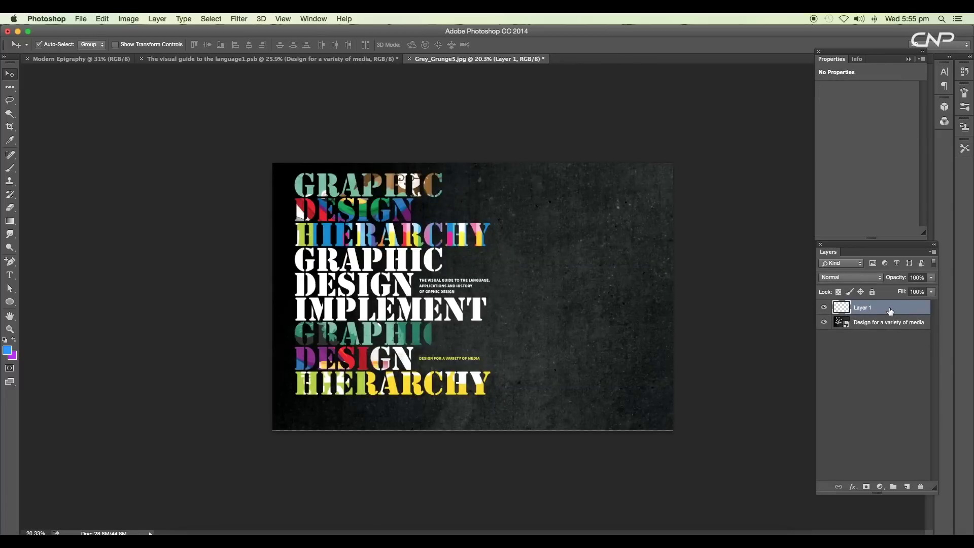
# - Place a new layer beneath the poster smart object, fill it with black, and select the smart object
pyautogui.moveTo(890, 310); pyautogui.dragTo(892, 337)
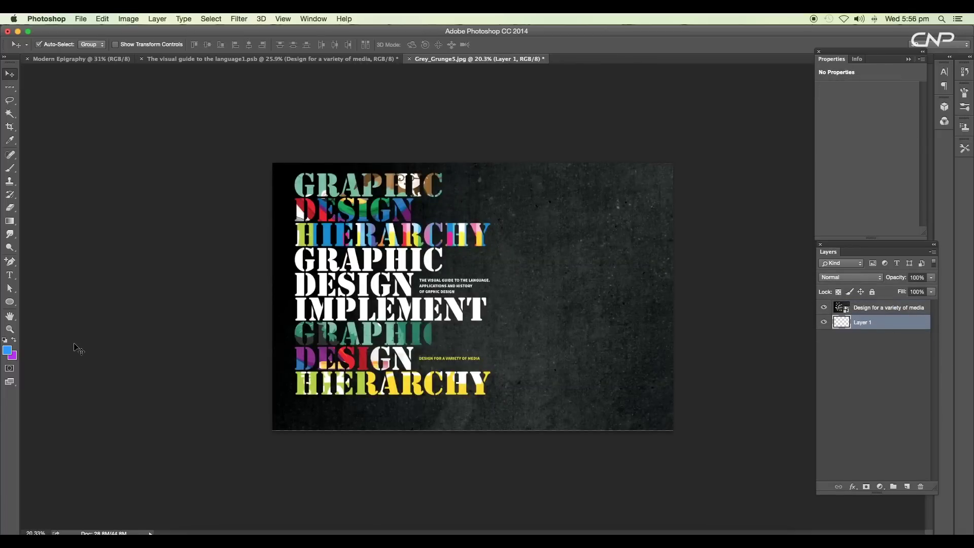
pyautogui.click(7, 350)
pyautogui.moveTo(744, 202)
pyautogui.mouseDown()
pyautogui.moveTo(677, 102)
pyautogui.moveTo(718, 225)
pyautogui.moveTo(676, 297)
pyautogui.mouseUp()
pyautogui.click(909, 122)
pyautogui.hotkey('alt', 'BackSpace')
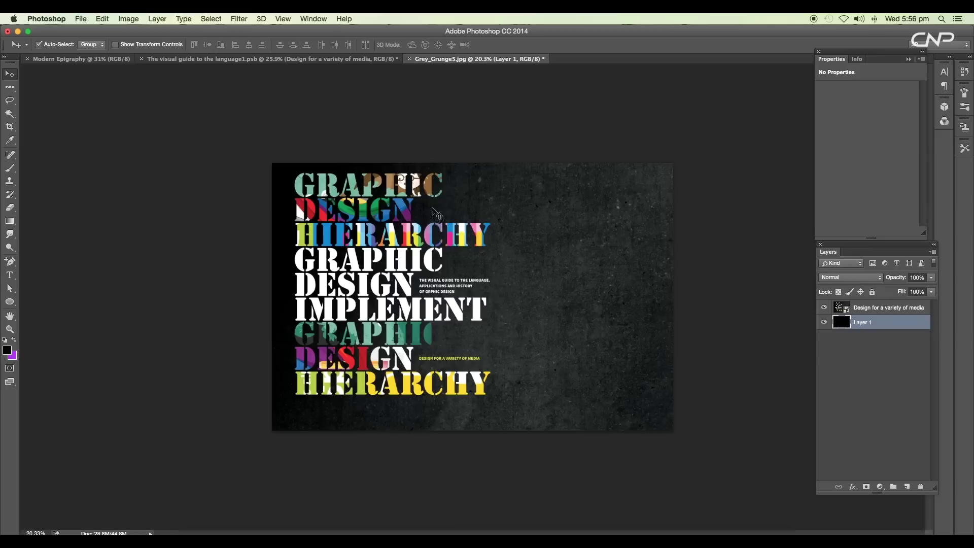
pyautogui.click(430, 238)
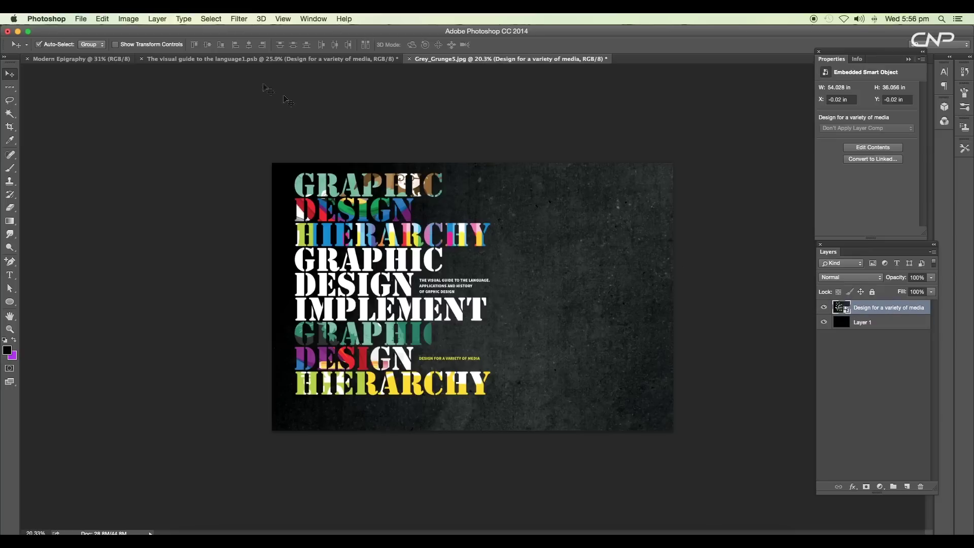
# - Create a 3D extrusion from the poster smart object, tilt it backward, and rotate it slightly counterclockwise
pyautogui.click(261, 20)
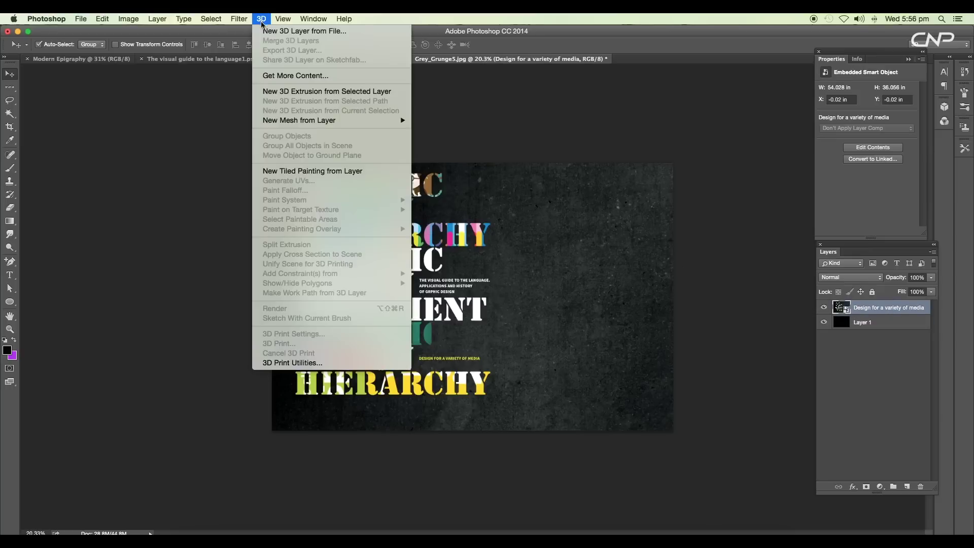
pyautogui.click(299, 93)
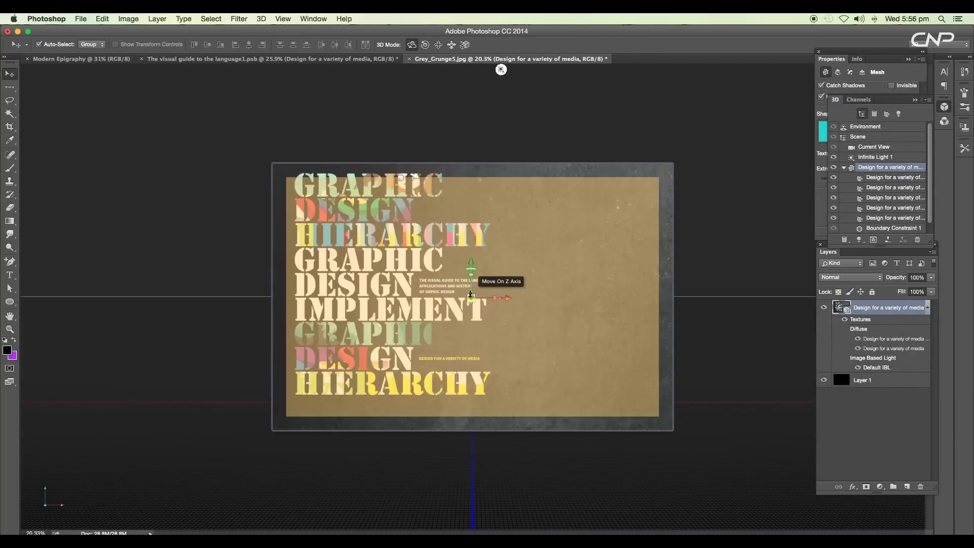
pyautogui.moveTo(471, 295); pyautogui.dragTo(468, 240)
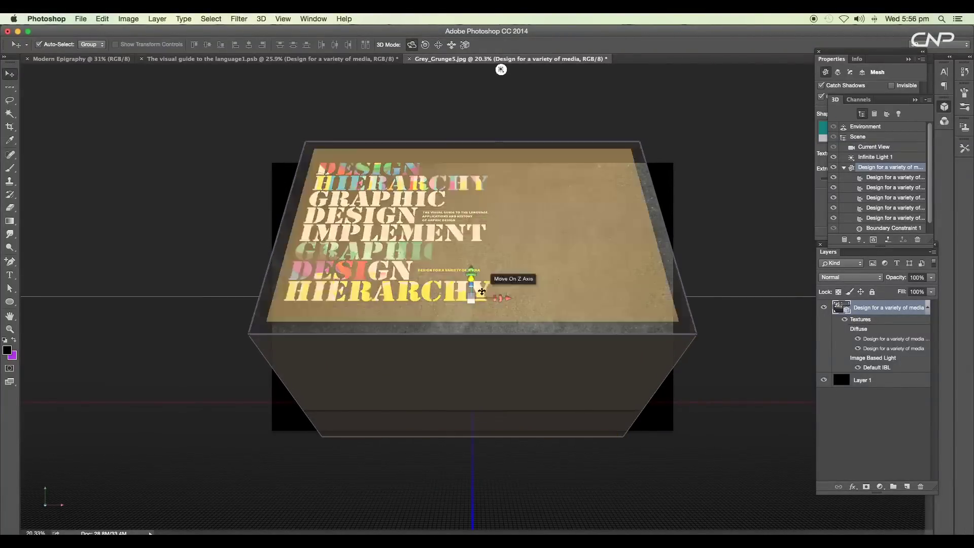
pyautogui.moveTo(505, 303)
pyautogui.mouseDown()
pyautogui.moveTo(507, 285)
pyautogui.moveTo(498, 300)
pyautogui.mouseUp()
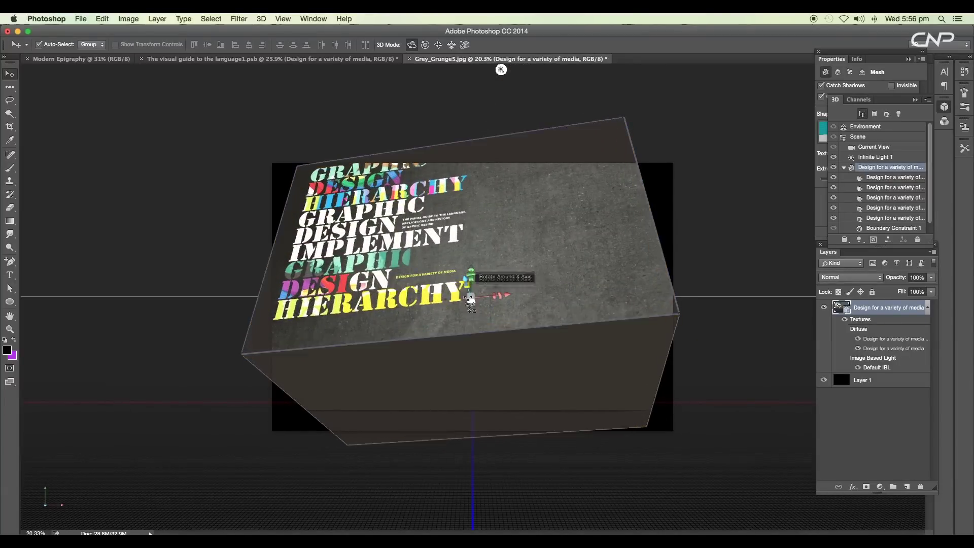
# - Reduce the 3D poster's Z depth to a thin slab and tilt its face back toward the camera
pyautogui.scroll(3, 467, 289)
pyautogui.scroll(3, 466, 293)
pyautogui.scroll(-2, 468, 291)
pyautogui.moveTo(466, 290)
pyautogui.mouseDown()
pyautogui.moveTo(471, 300)
pyautogui.moveTo(472, 291)
pyautogui.mouseUp()
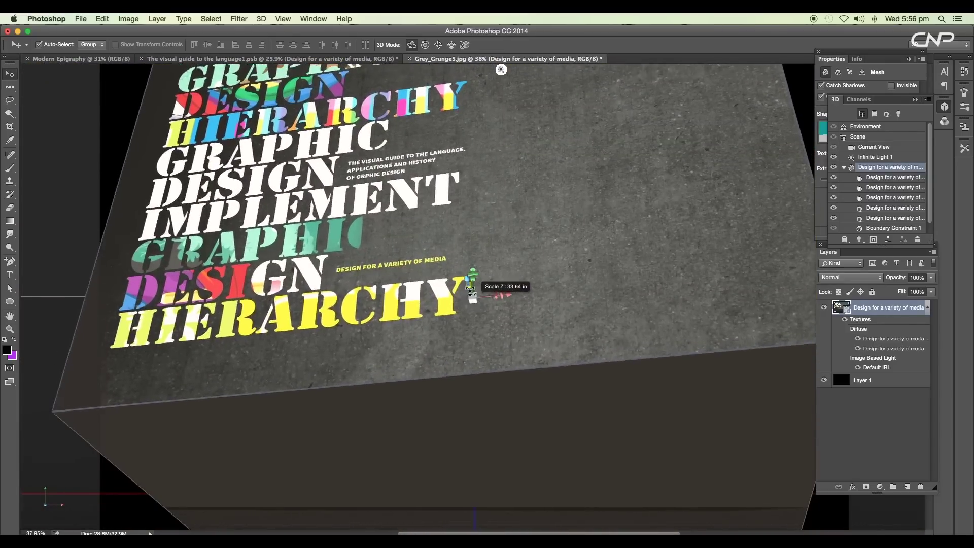
pyautogui.scroll(-2, 470, 289)
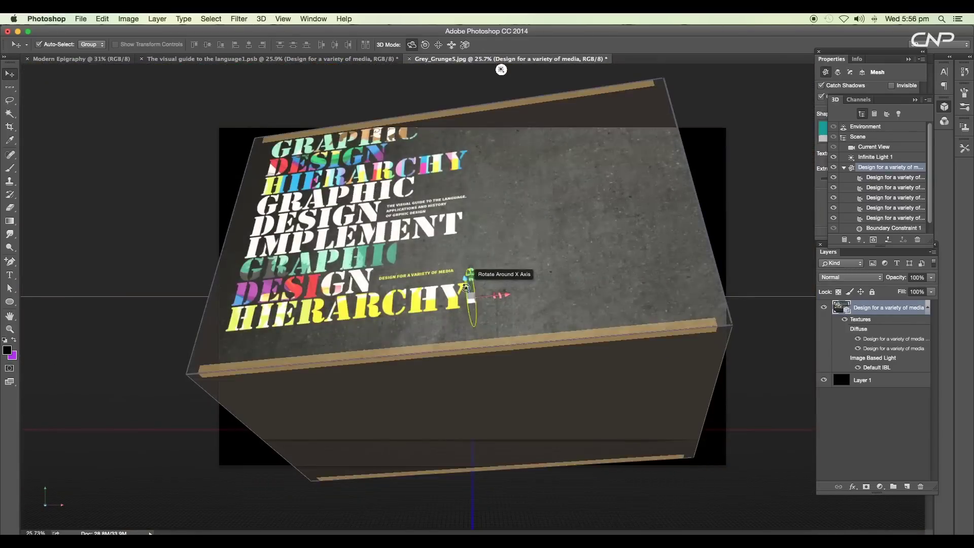
pyautogui.moveTo(467, 289); pyautogui.dragTo(515, 395)
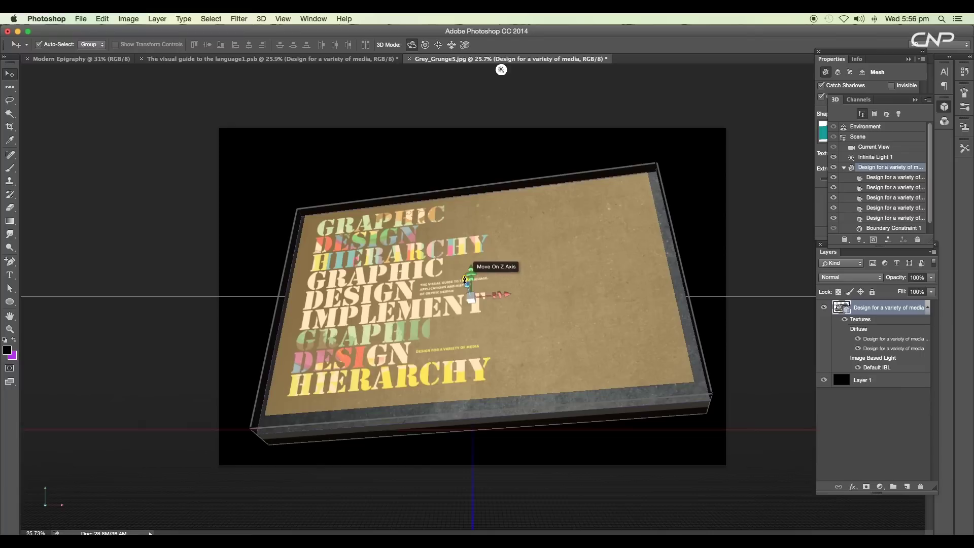
# - Move and rotate the 3D slab closer to the camera so the slanted lettering fills most of the canvas
pyautogui.moveTo(465, 278); pyautogui.dragTo(686, 158)
pyautogui.moveTo(460, 258); pyautogui.dragTo(834, 208)
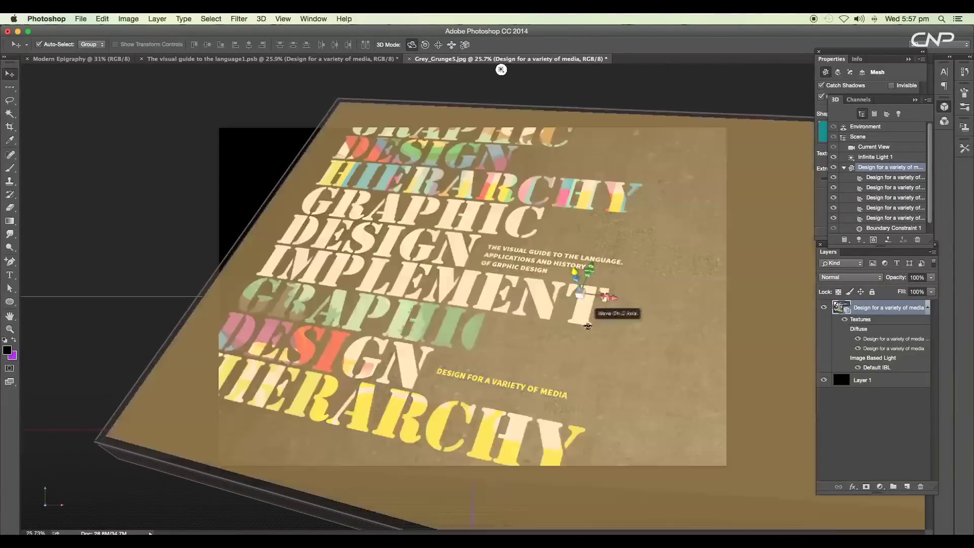
pyautogui.scroll(-4, 597, 317)
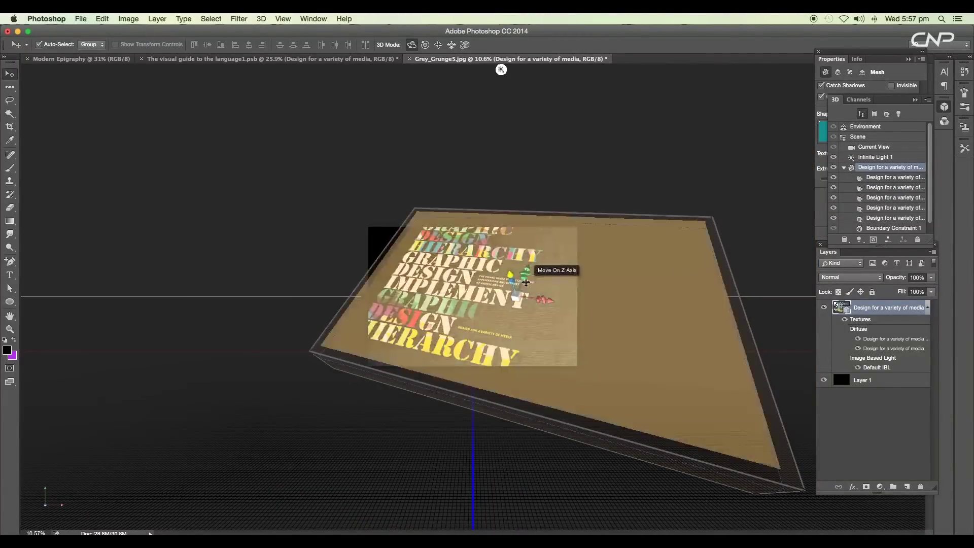
pyautogui.moveTo(528, 272); pyautogui.dragTo(562, 313)
pyautogui.moveTo(604, 316); pyautogui.dragTo(602, 319)
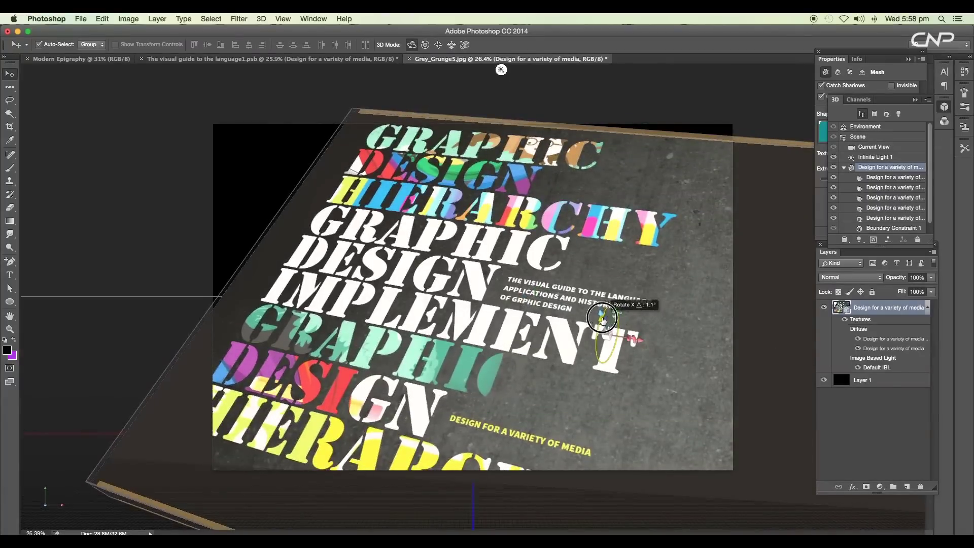
pyautogui.moveTo(618, 310); pyautogui.dragTo(625, 296)
pyautogui.moveTo(642, 329); pyautogui.dragTo(646, 331)
# - Deselect the 3D layer and examine the poster's perspective and cropping at several magnifications
pyautogui.click(184, 92)
pyautogui.scroll(-5, 582, 254)
pyautogui.scroll(5, 582, 248)
pyautogui.scroll(-5, 582, 244)
pyautogui.scroll(3, 582, 254)
pyautogui.click(913, 409)
pyautogui.scroll(2, 586, 305)
pyautogui.scroll(-6, 586, 304)
pyautogui.scroll(7, 586, 304)
pyautogui.scroll(-2, 587, 304)
pyautogui.scroll(2, 587, 304)
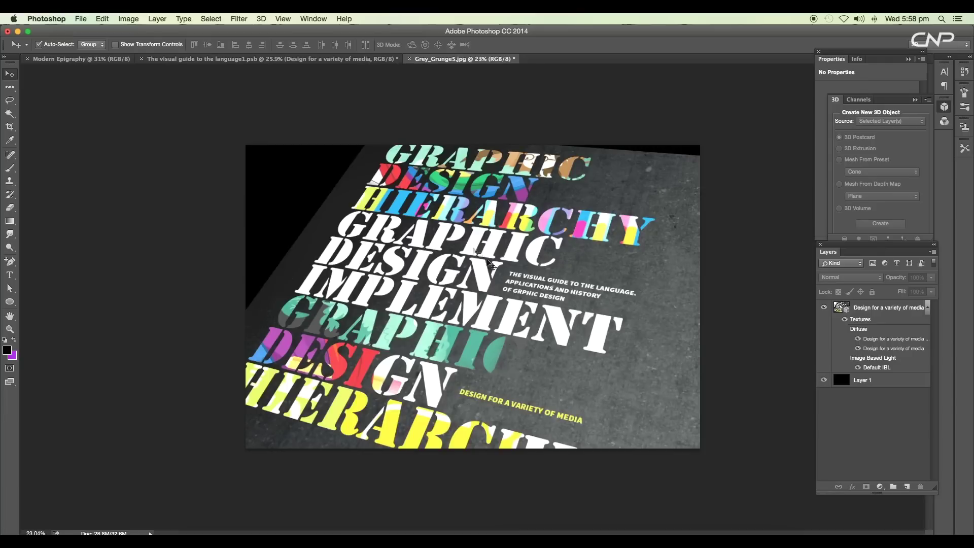
# - Add a Brightness/Contrast adjustment layer above the 3D "Design for a variety of media" layer
pyautogui.click(872, 307)
pyautogui.click(880, 487)
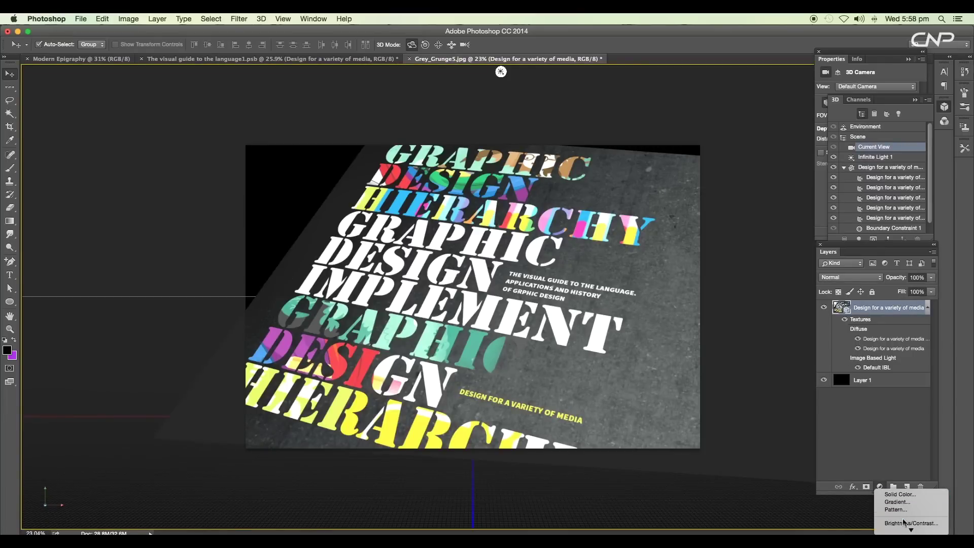
pyautogui.click(904, 522)
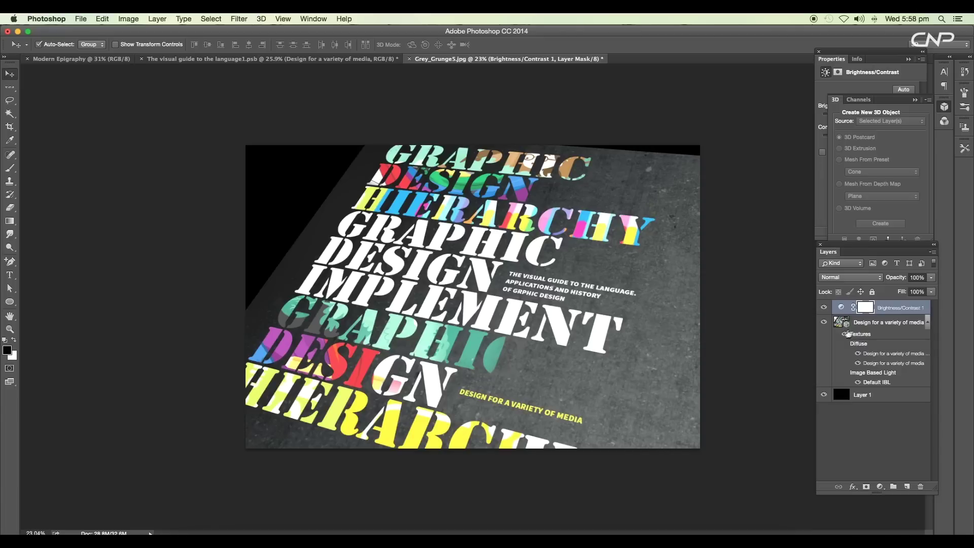
# - Set the new Brightness/Contrast adjustment to legacy mode with brightness -25 and contrast 11, and check the poster
pyautogui.click(842, 307)
pyautogui.click(847, 84)
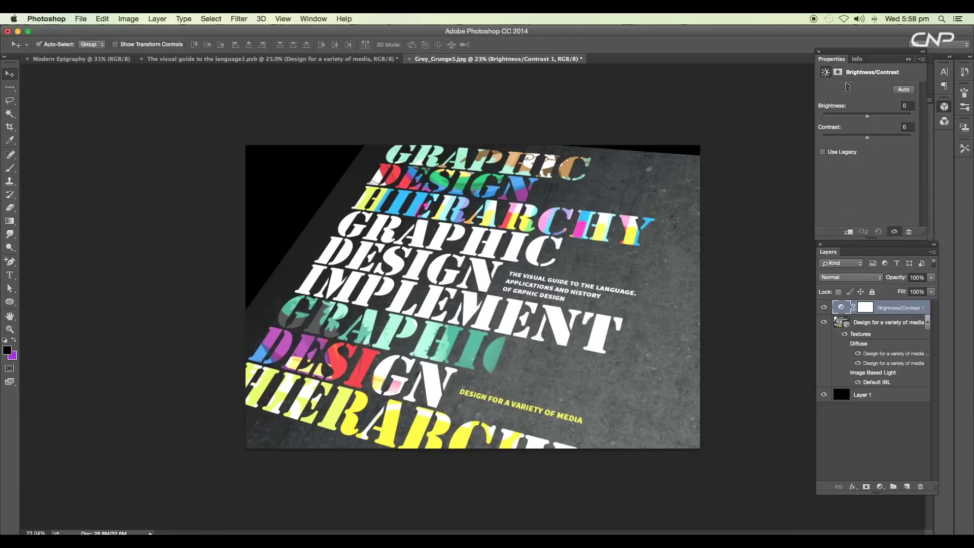
pyautogui.moveTo(868, 137); pyautogui.dragTo(881, 138)
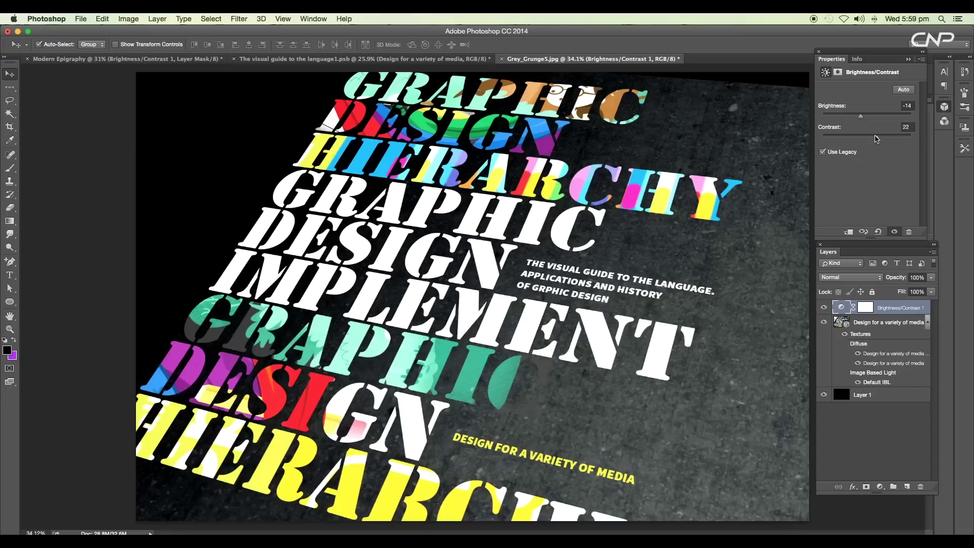
pyautogui.moveTo(875, 138); pyautogui.dragTo(857, 122)
pyautogui.scroll(-3, 335, 312)
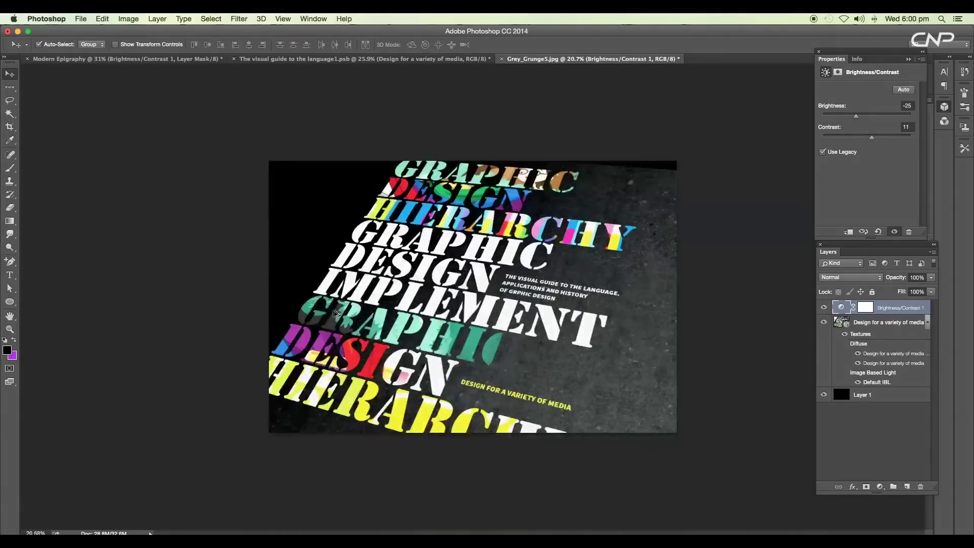
pyautogui.scroll(-5, 475, 226)
pyautogui.scroll(5, 496, 258)
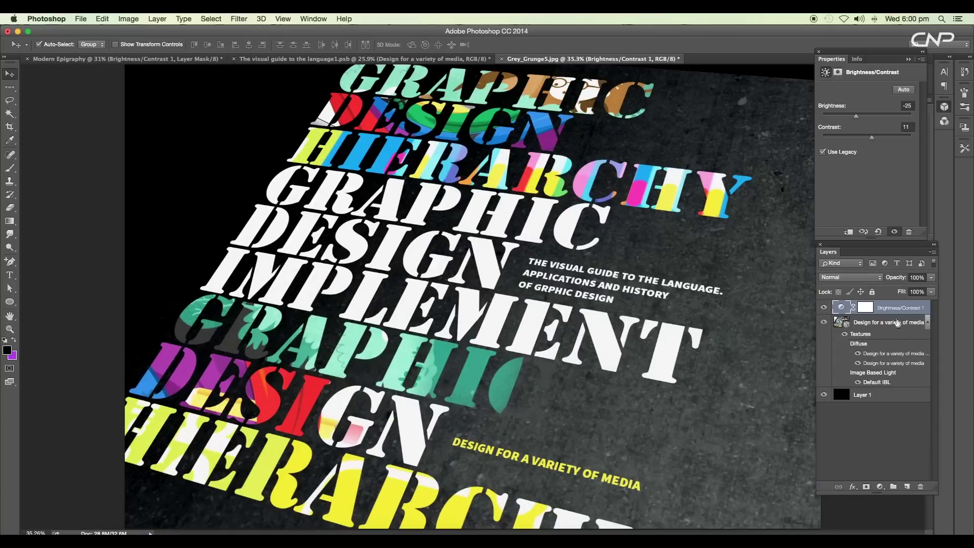
# - Convert the 3D "Design for a variety of media" layer into a smart object
pyautogui.click(897, 323)
pyautogui.rightClick(897, 323)
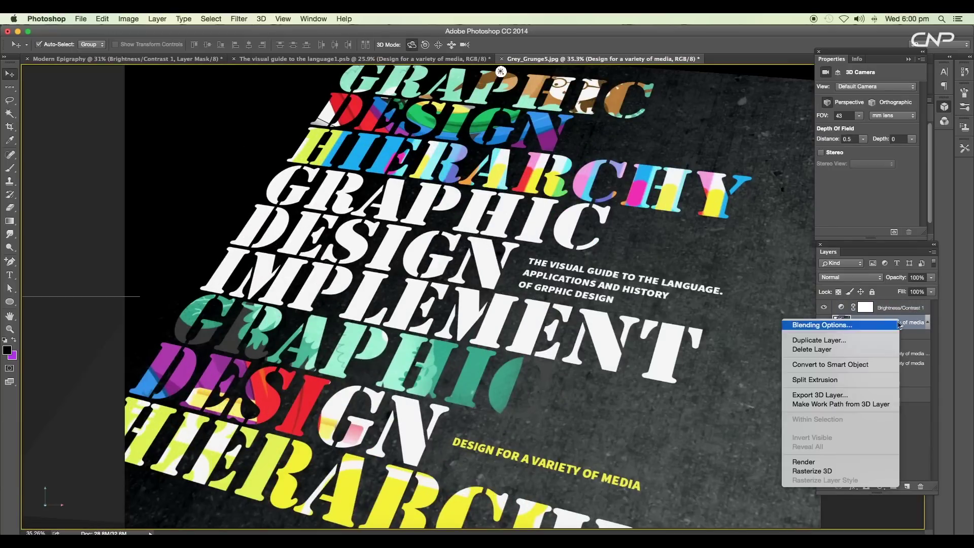
pyautogui.click(830, 364)
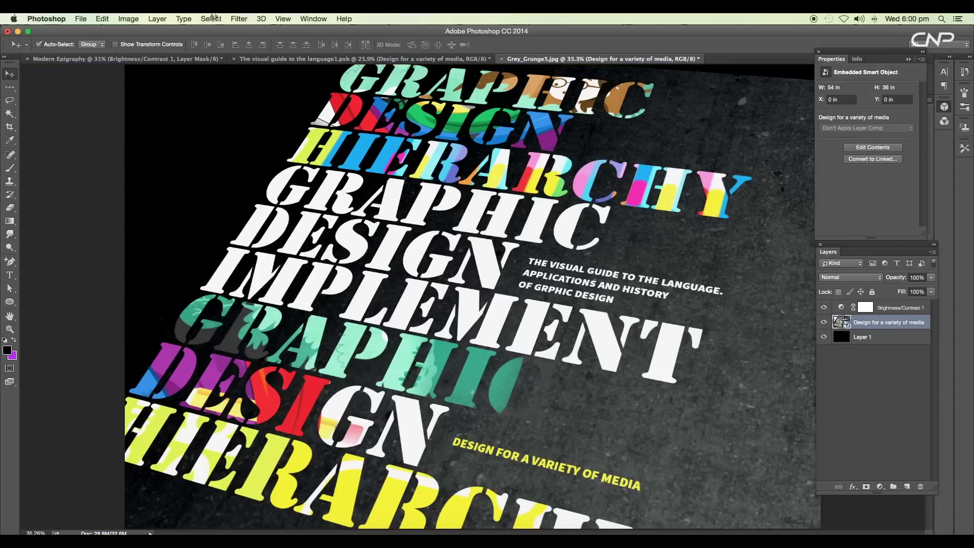
# - Start a Tilt-Shift blur on the poster smart object, centring it on the lower GRAPHIC line and extending the blur transitions outward
pyautogui.click(237, 19)
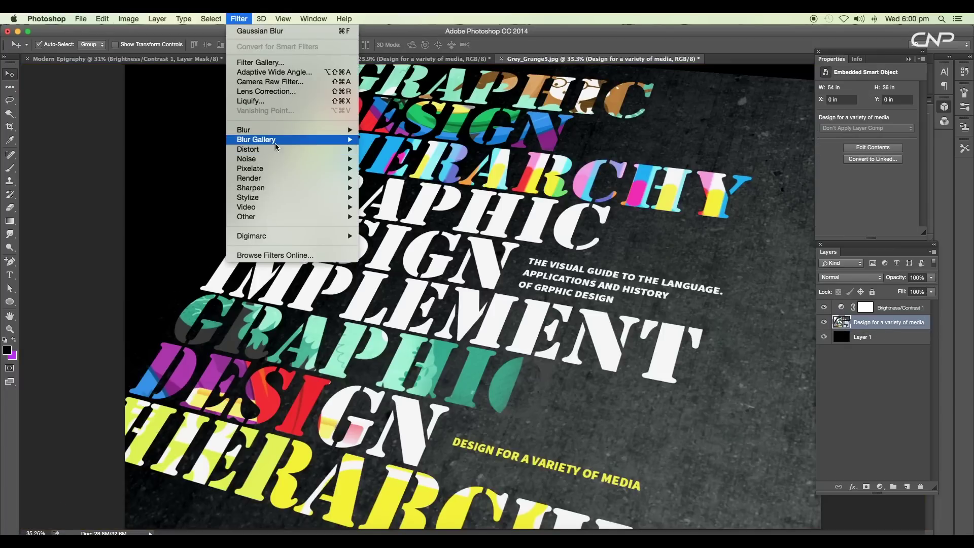
pyautogui.moveTo(277, 142)
pyautogui.click(384, 159)
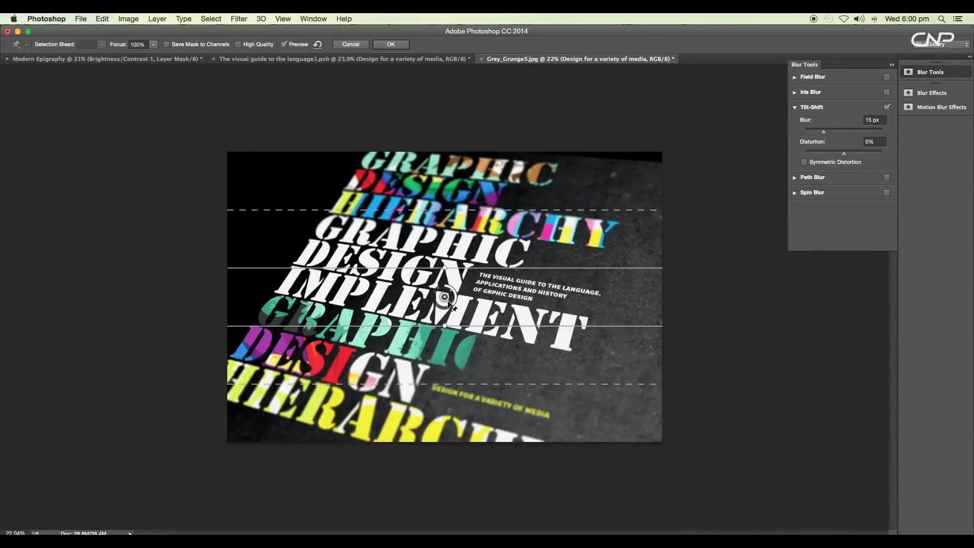
pyautogui.moveTo(448, 302); pyautogui.dragTo(423, 298)
pyautogui.moveTo(427, 227); pyautogui.dragTo(428, 136)
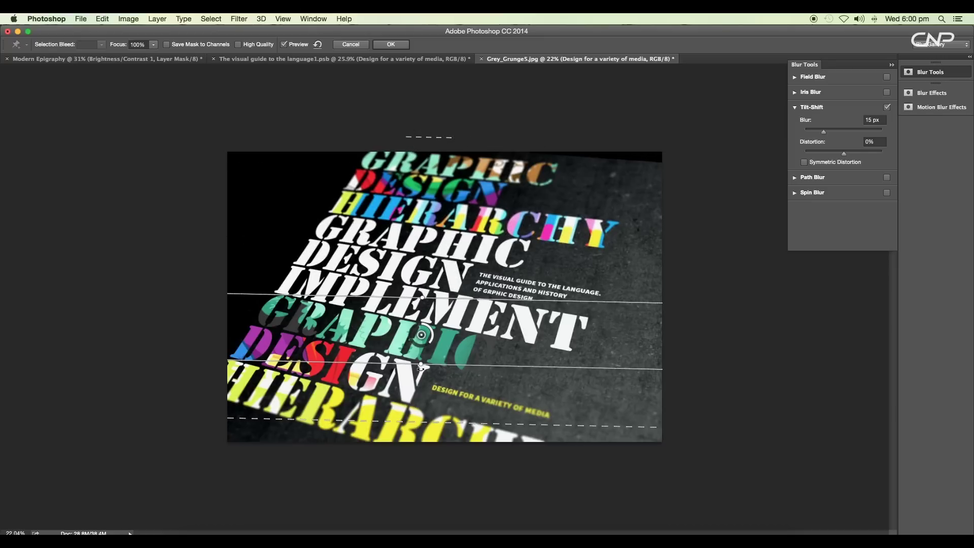
pyautogui.moveTo(432, 429); pyautogui.dragTo(445, 449)
pyautogui.moveTo(421, 364); pyautogui.dragTo(429, 370)
# - Angle the Tilt-Shift focus band upward to the right with a 17 px blur, and apply the filter
pyautogui.scroll(8, 430, 370)
pyautogui.scroll(-6, 429, 355)
pyautogui.moveTo(407, 309); pyautogui.dragTo(420, 360)
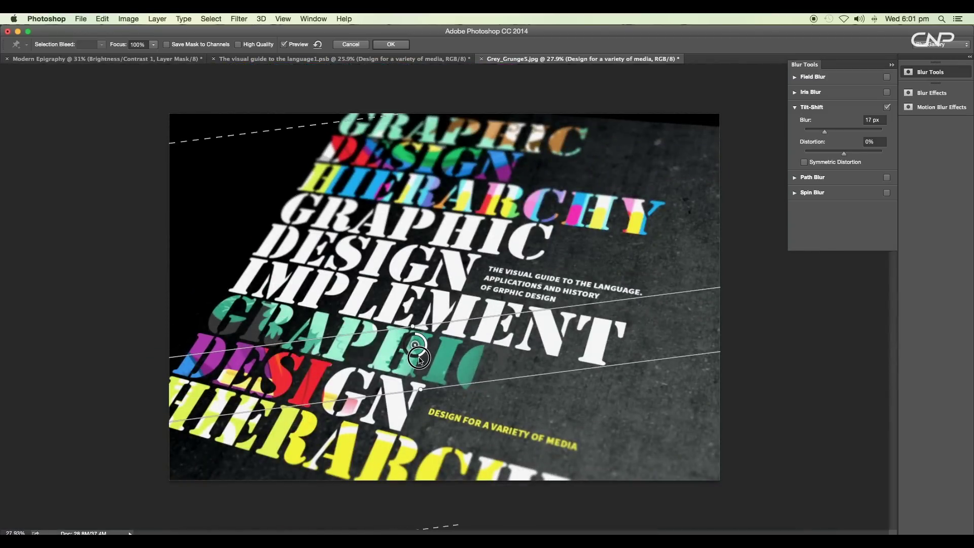
pyautogui.scroll(-3, 534, 394)
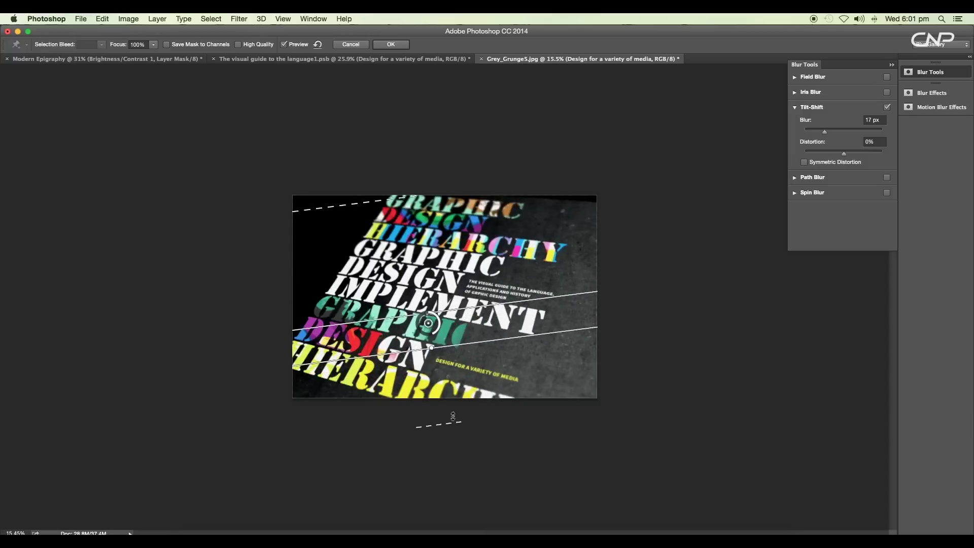
pyautogui.scroll(3, 457, 445)
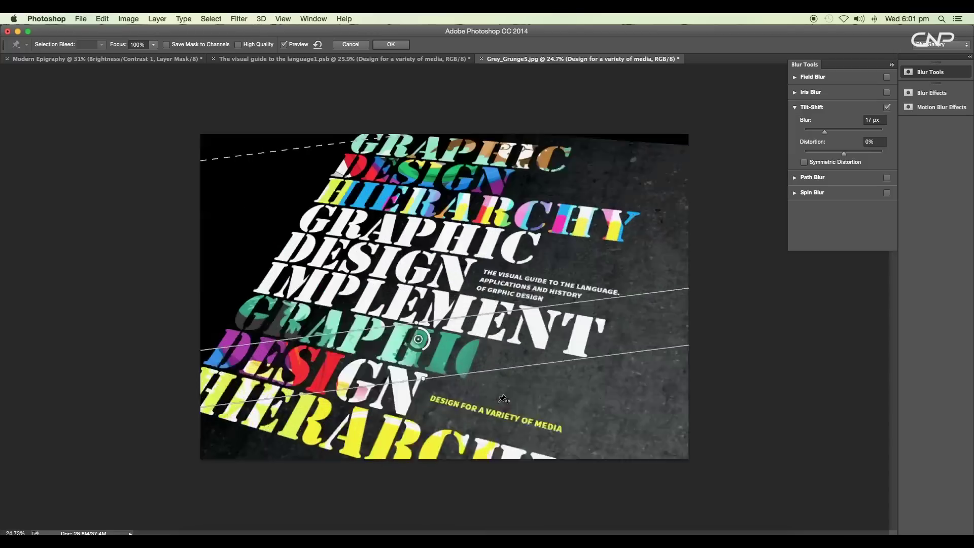
pyautogui.scroll(-2, 498, 402)
pyautogui.click(389, 45)
pyautogui.scroll(2, 497, 253)
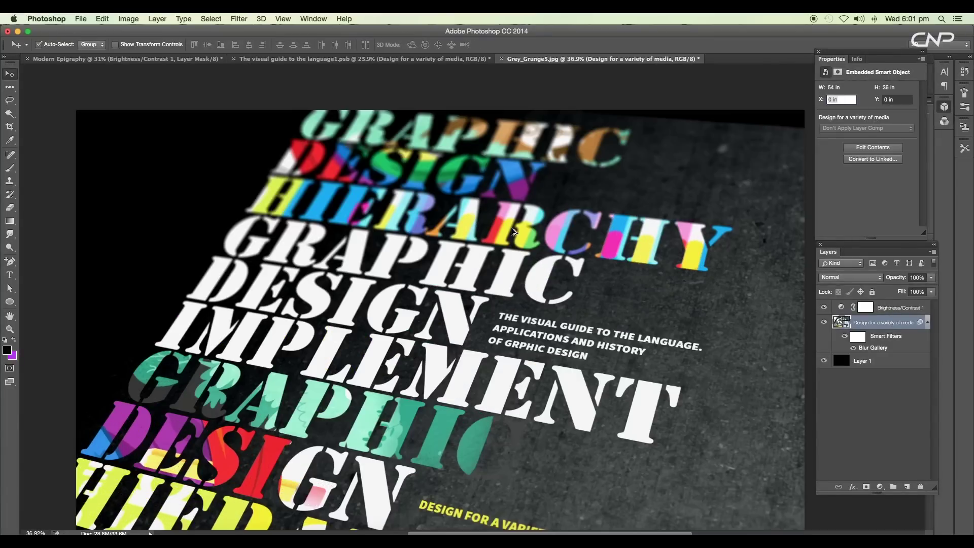
pyautogui.scroll(-2, 512, 205)
# - Switch to the Modern Epigraphy document and compare its poster with the Hue/Saturation 1 adjustment hidden and shown
pyautogui.click(126, 58)
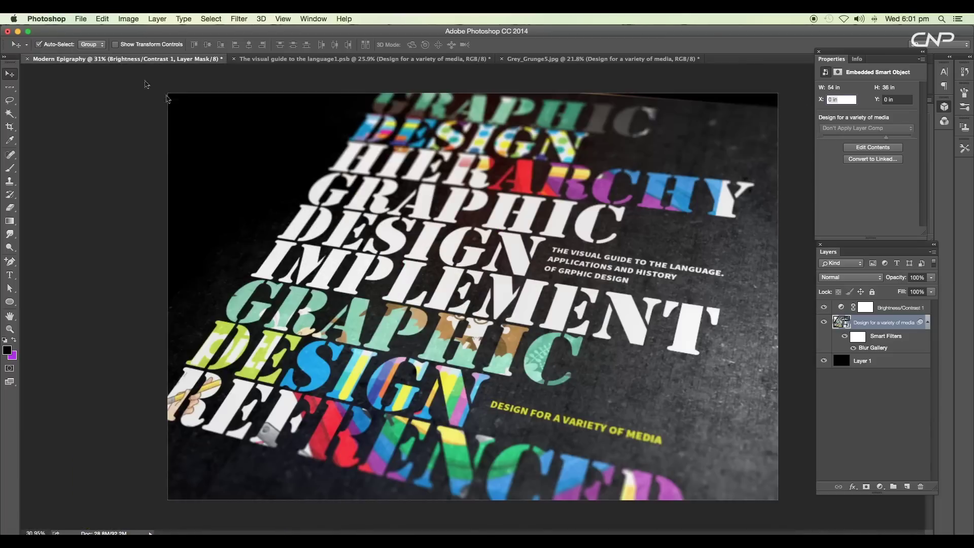
pyautogui.click(877, 387)
pyautogui.click(823, 385)
pyautogui.click(824, 385)
pyautogui.click(823, 386)
pyautogui.click(824, 385)
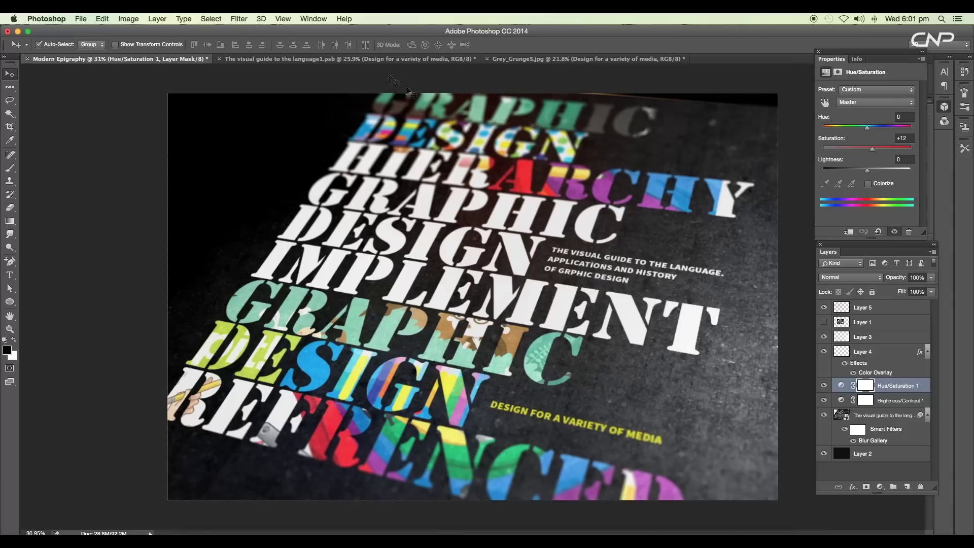
# - Add a Hue/Saturation adjustment above the poster smart object in Grey_Grunge5.jpg, set saturation to +19, and compare the poster without it
pyautogui.click(515, 59)
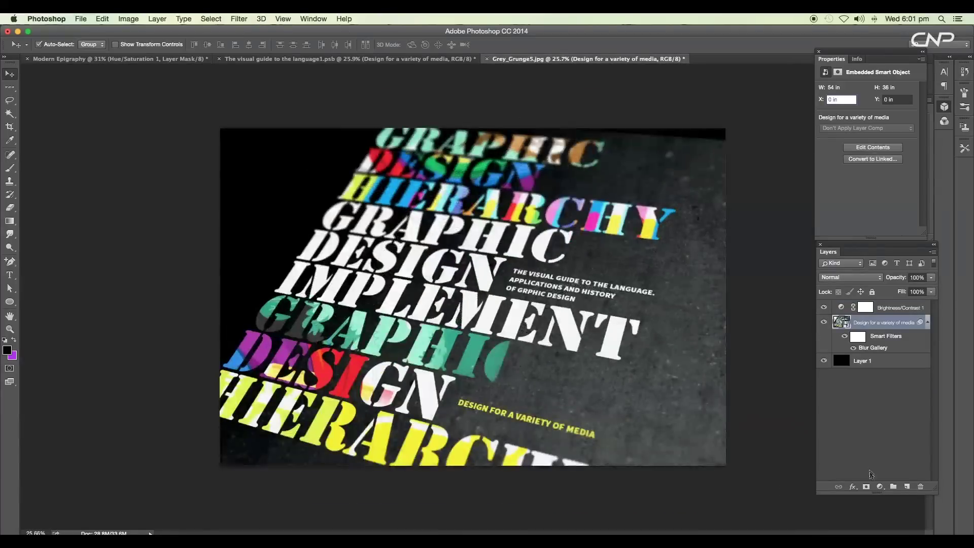
pyautogui.click(880, 486)
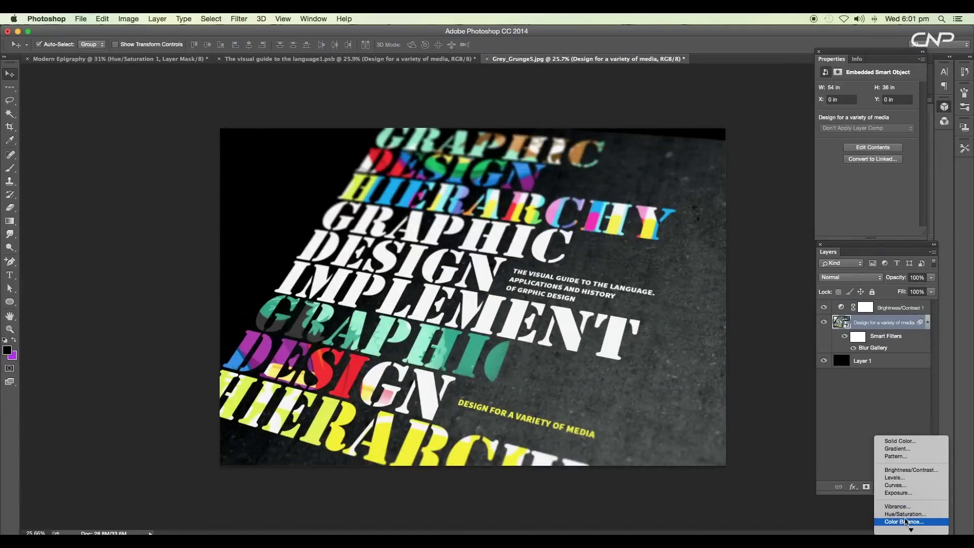
pyautogui.click(905, 514)
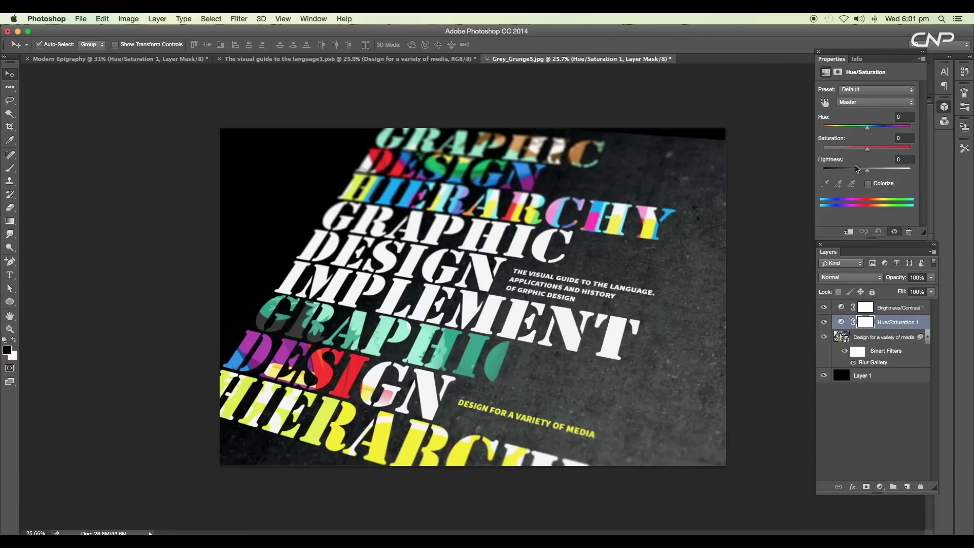
pyautogui.moveTo(867, 151); pyautogui.dragTo(876, 151)
pyautogui.scroll(-5, 531, 241)
pyautogui.scroll(3, 531, 241)
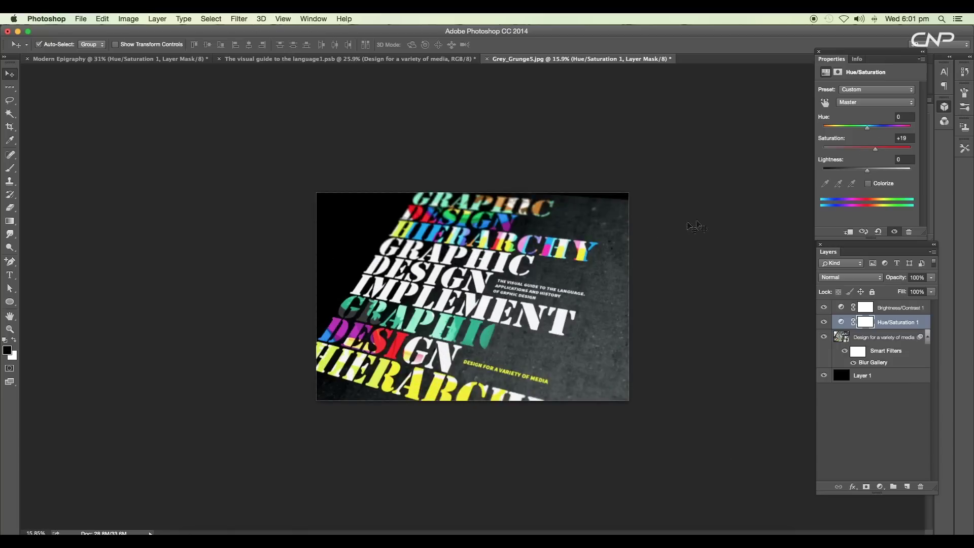
pyautogui.click(894, 231)
pyautogui.click(894, 232)
pyautogui.click(894, 232)
pyautogui.click(893, 232)
# - Set the contrast of the Brightness/Contrast 1 adjustment to 14 and add a new empty layer above it
pyautogui.click(838, 309)
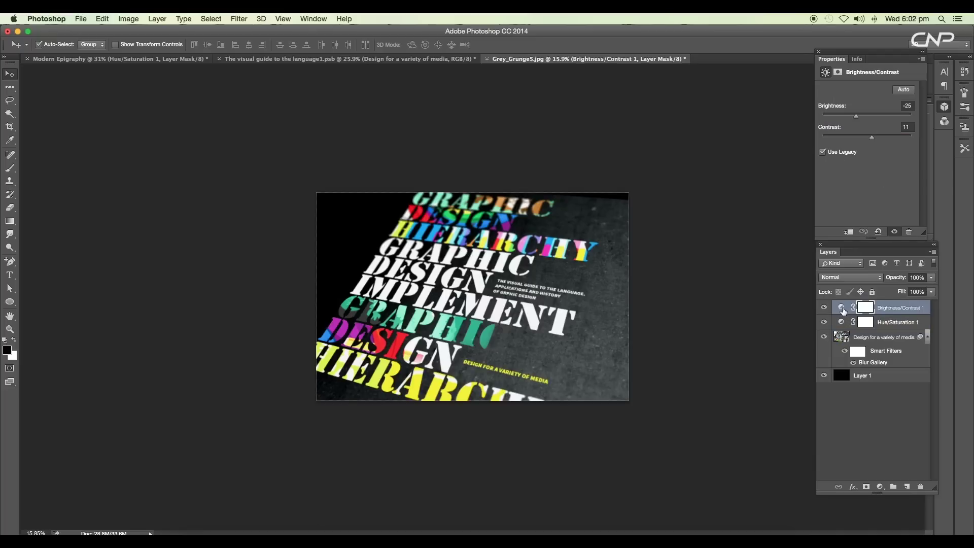
pyautogui.moveTo(870, 141); pyautogui.dragTo(868, 142)
pyautogui.scroll(3, 472, 287)
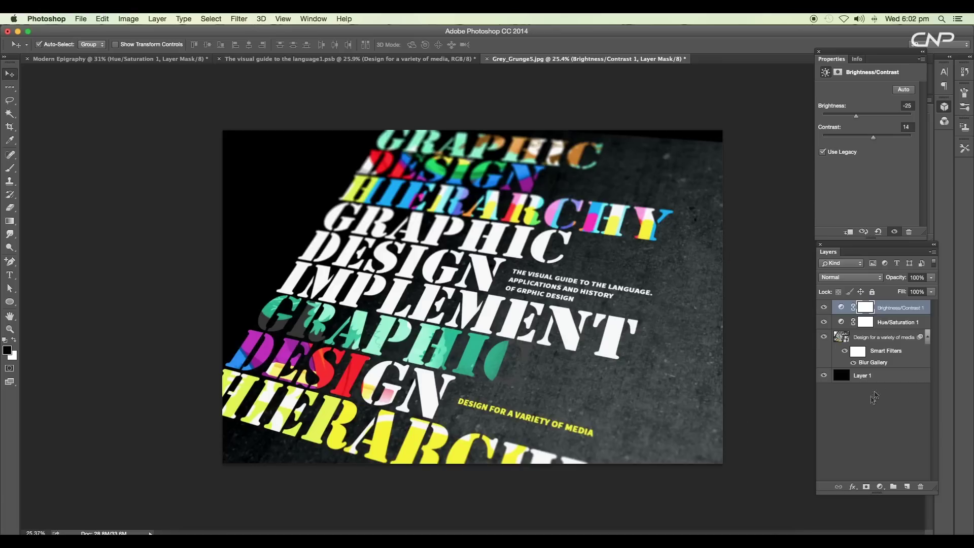
pyautogui.click(907, 486)
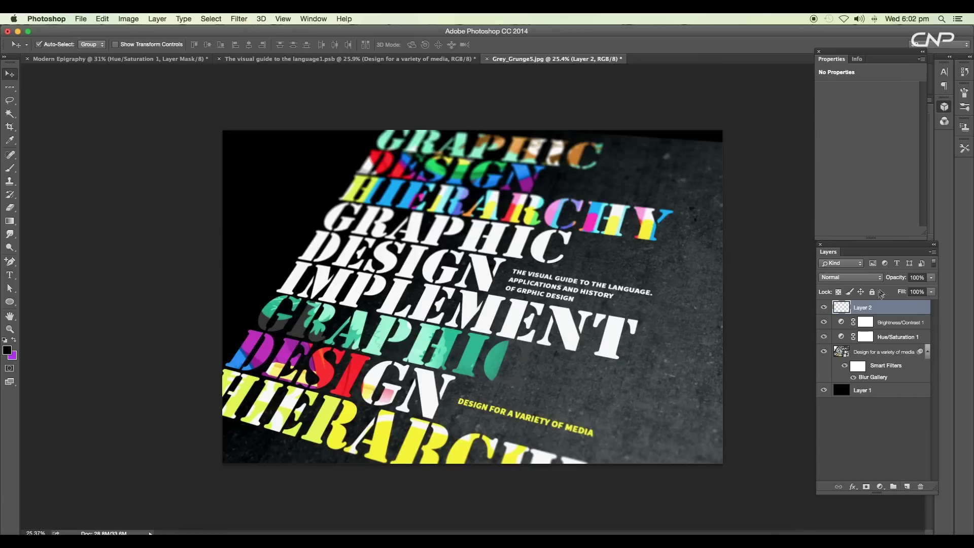
# - Set the foreground colour to white and choose a soft round brush of 2400 px with 0% hardness
pyautogui.press('b')
pyautogui.press('n')
pyautogui.moveTo(723, 165); pyautogui.dragTo(681, 120)
pyautogui.click(899, 121)
pyautogui.scroll(-3, 696, 285)
pyautogui.rightClick(570, 343)
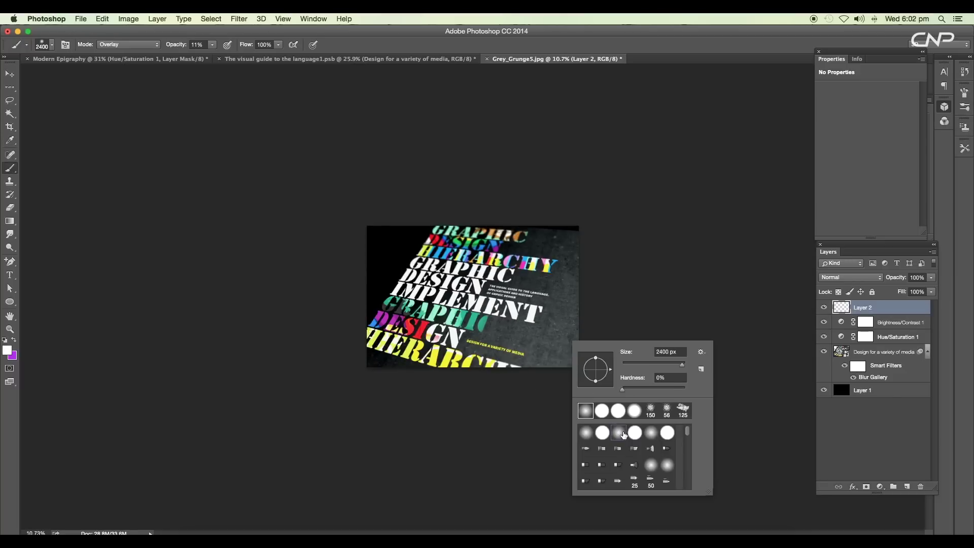
pyautogui.press('Return')
# - Raise the brush opacity to 100% and enlarge the brush to 2600 px
pyautogui.click(584, 318)
pyautogui.press('super+z')
pyautogui.moveTo(212, 44)
pyautogui.mouseDown()
pyautogui.moveTo(235, 58)
pyautogui.moveTo(288, 61)
pyautogui.mouseUp()
pyautogui.press(']')
pyautogui.press(']')
# - Try white glow dabs around the lower right edge of the poster and undo them
pyautogui.click(598, 321)
pyautogui.click(598, 322)
pyautogui.press('super+z')
pyautogui.click(567, 317)
pyautogui.press('super+z')
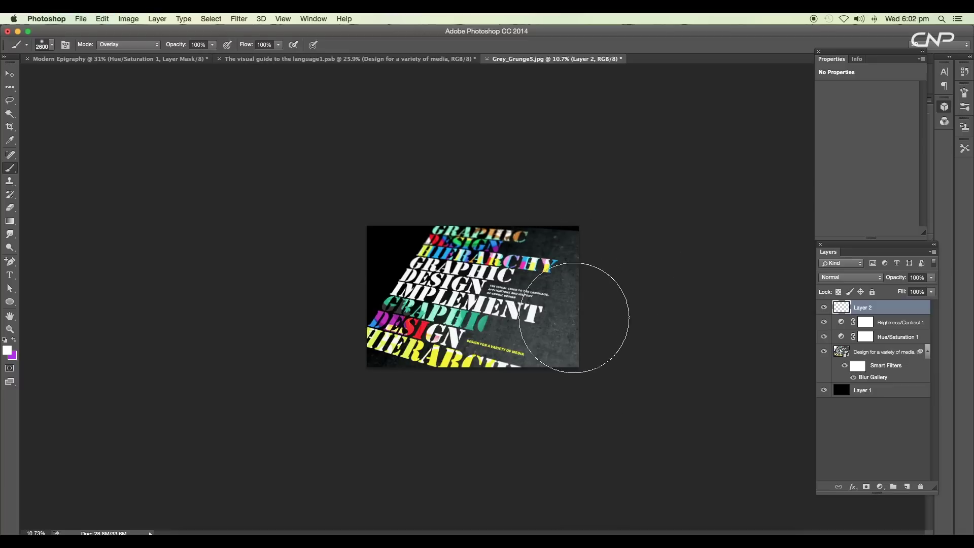
# - Paint one soft white dab about 3000 px wide over the poster's right edge on Layer 2
pyautogui.hotkey('ctrl', '+')
pyautogui.press(']')
pyautogui.press(']')
pyautogui.press(']')
pyautogui.press(']')
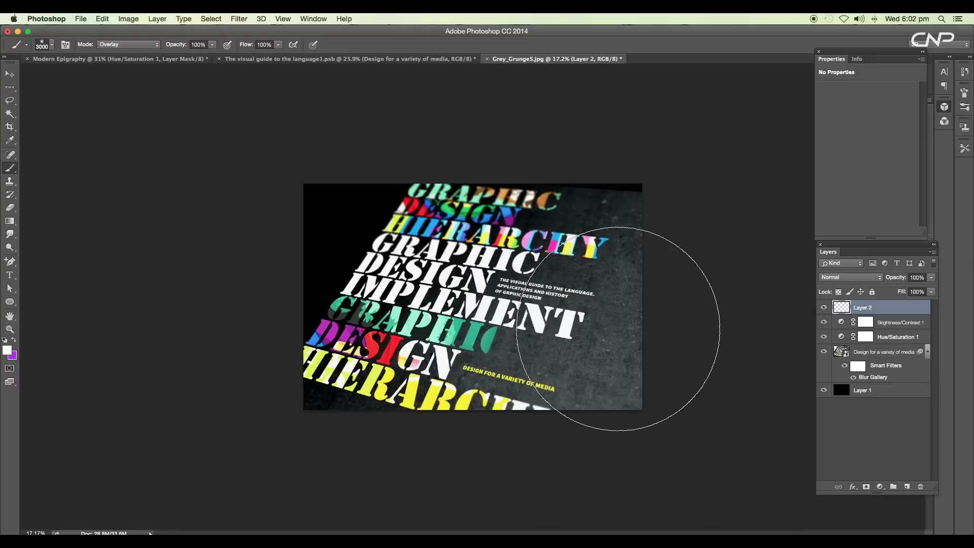
pyautogui.click(618, 329)
pyautogui.press(']')
pyautogui.scroll(1, 619, 330)
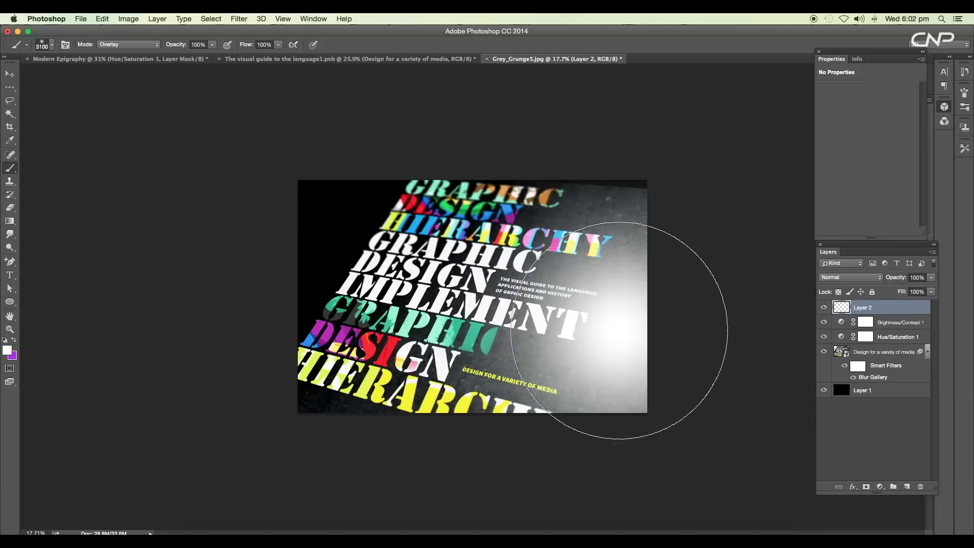
# - Set Layer 2's blend mode to Color Dodge and lower its fill to 53%
pyautogui.click(857, 278)
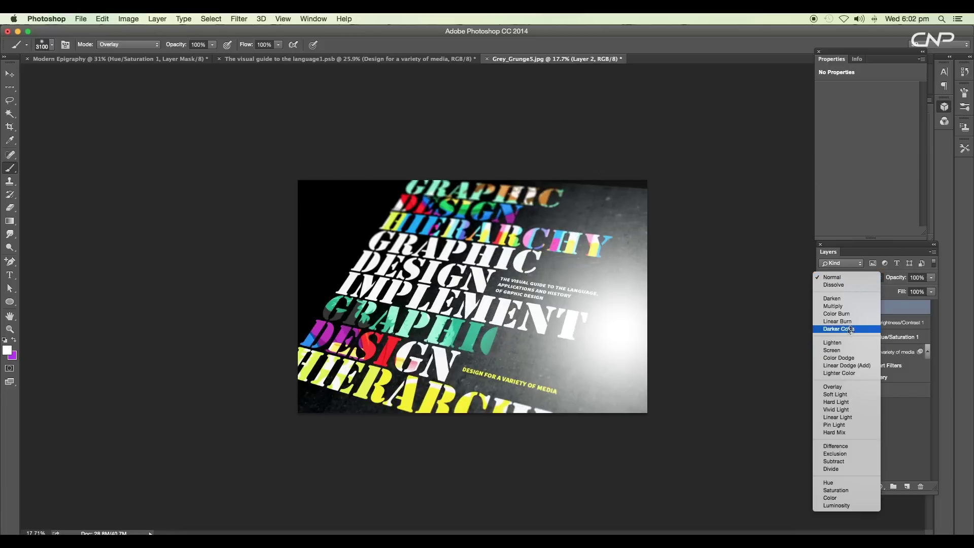
pyautogui.click(839, 358)
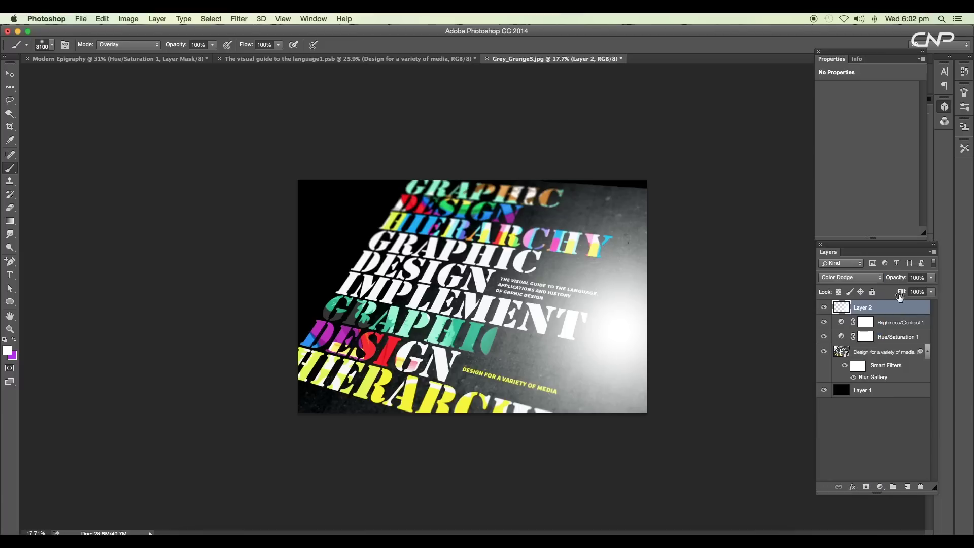
pyautogui.moveTo(932, 293); pyautogui.dragTo(913, 303)
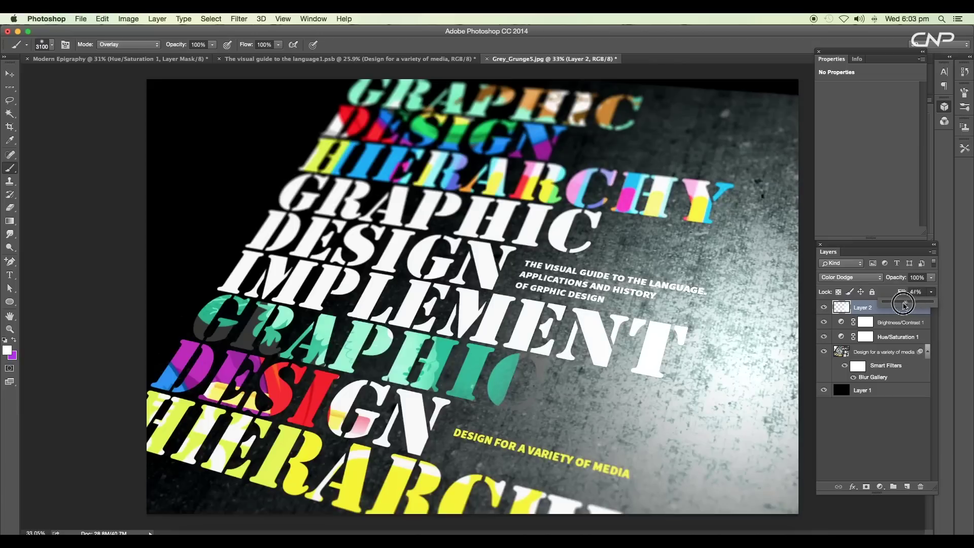
pyautogui.moveTo(904, 303); pyautogui.dragTo(912, 305)
pyautogui.press('super+minus')
pyautogui.press('super+minus')
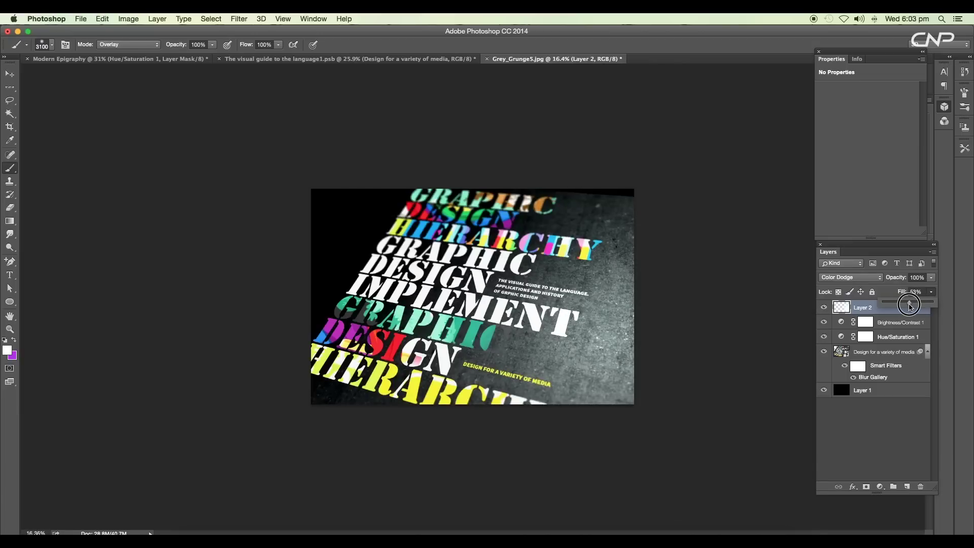
# - Load the poster smart object's outline as a selection and add a new empty layer above Brightness/Contrast 1
pyautogui.click(10, 73)
pyautogui.click(65, 95)
pyautogui.press('super+0')
pyautogui.moveTo(622, 215); pyautogui.dragTo(541, 245)
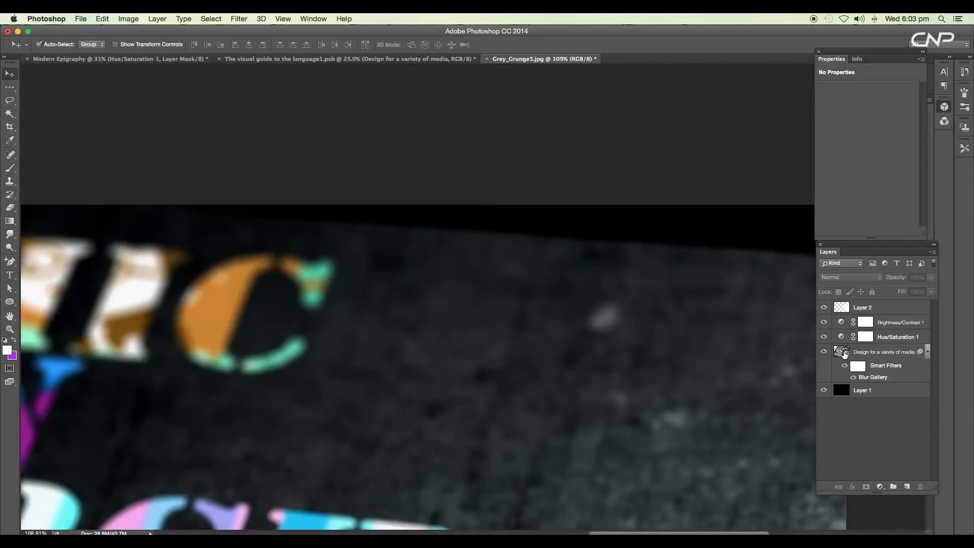
pyautogui.keyDown('super'); pyautogui.click(842, 352); pyautogui.keyUp('super')
pyautogui.scroll(-2, 634, 270)
pyautogui.press('b')
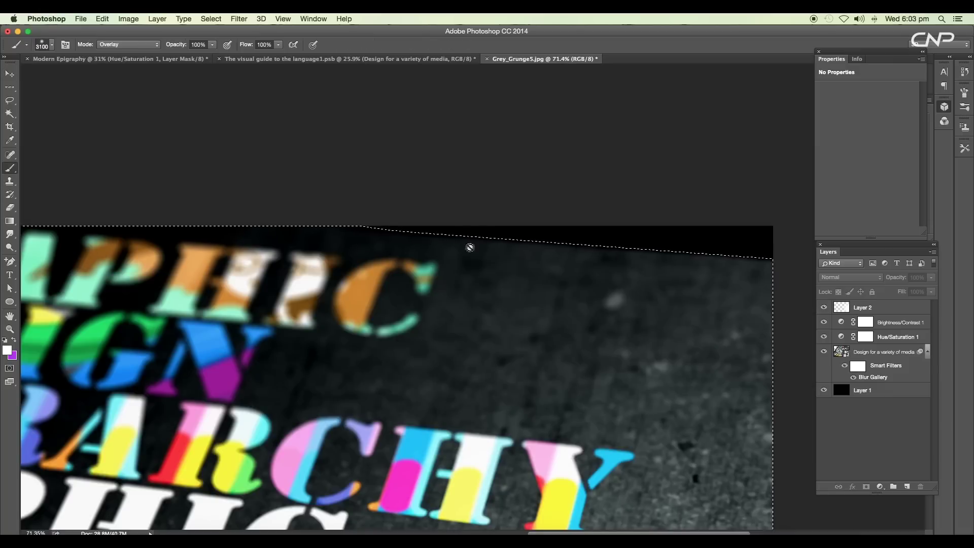
pyautogui.click(865, 322)
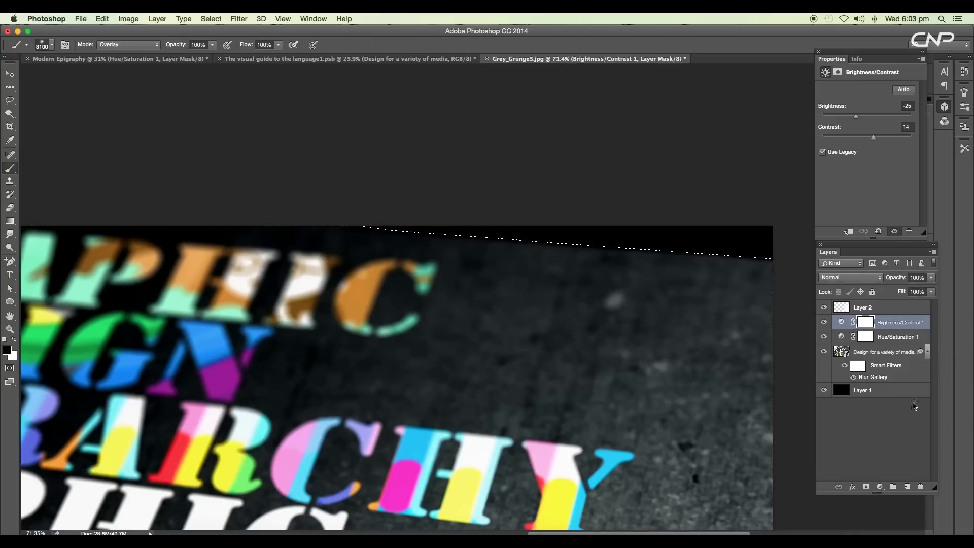
pyautogui.click(908, 486)
# - Shrink the brush to 15 px and paint a thin straight white line along the poster's upper edge
pyautogui.press('[')
pyautogui.press('[')
pyautogui.press('[')
pyautogui.press('[')
pyautogui.press('[')
pyautogui.press('[')
pyautogui.press('[')
pyautogui.press('[')
pyautogui.press('[')
pyautogui.press('[')
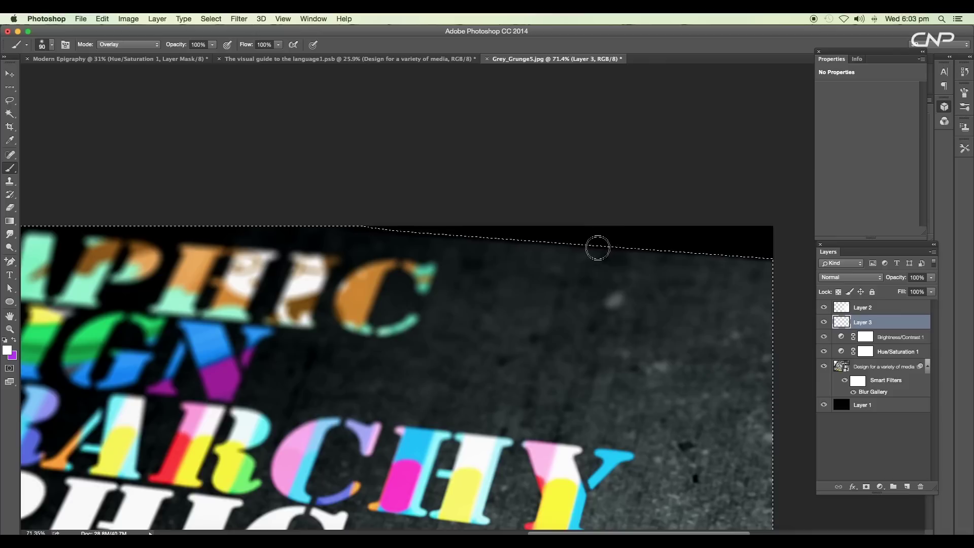
pyautogui.press('[')
pyautogui.press('[')
pyautogui.press('[')
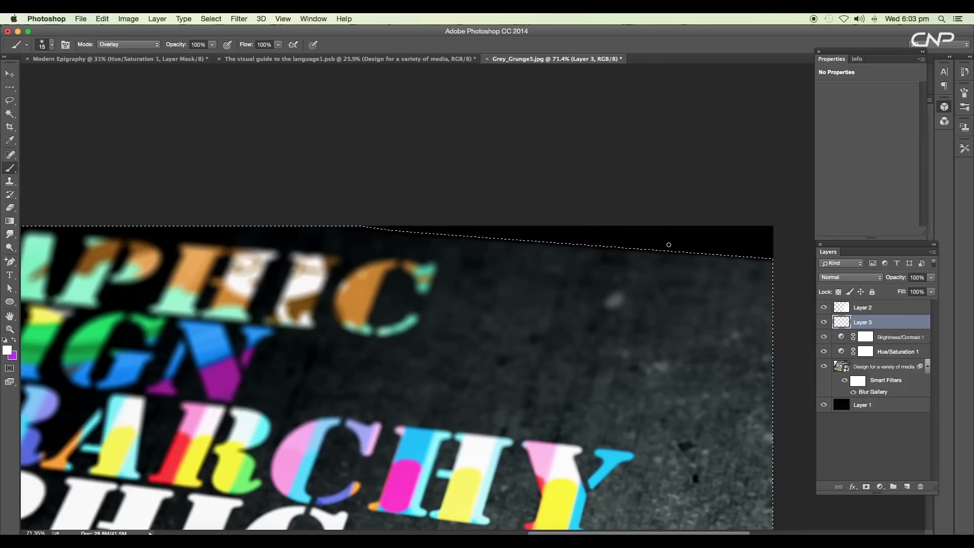
pyautogui.keyDown('shift'); pyautogui.click(325, 224); pyautogui.keyUp('shift')
# - Scale the white edge line to about 105.56% width and 119.35% height, and rotate it 0.79° along the poster's upper edge
pyautogui.moveTo(745, 159); pyautogui.dragTo(777, 144)
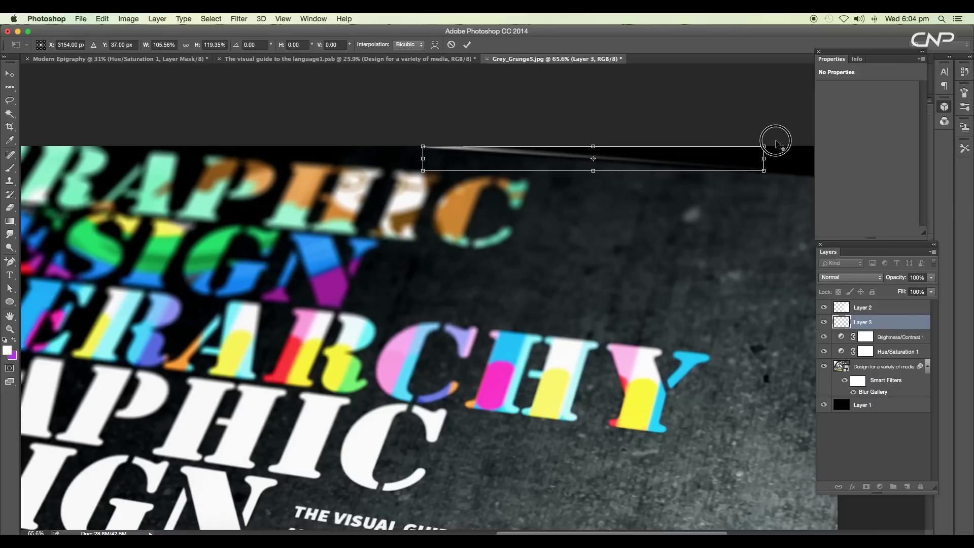
pyautogui.scroll(3, 672, 164)
pyautogui.moveTo(655, 165); pyautogui.dragTo(654, 169)
pyautogui.scroll(-3, 653, 179)
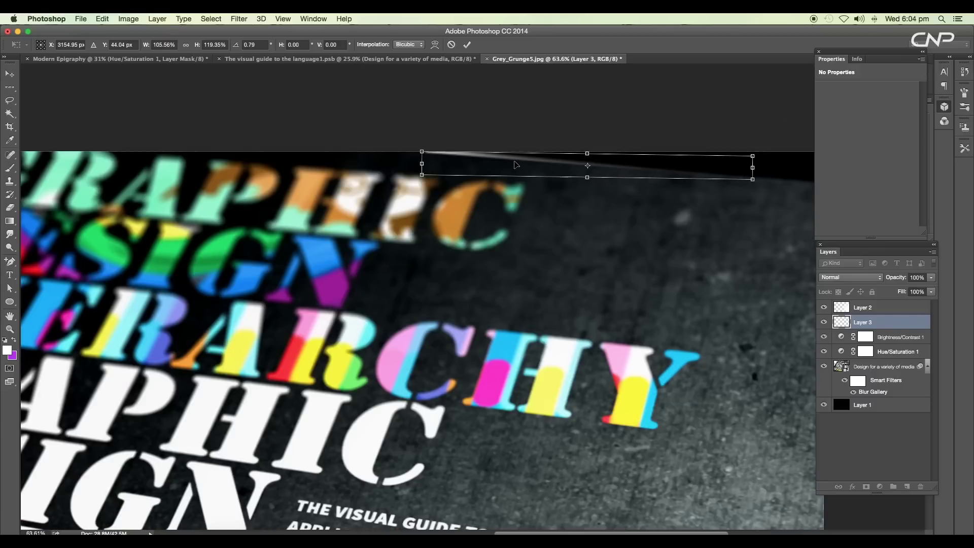
pyautogui.press('Return')
# - Give Layer 3 a Color Overlay at 100% opacity in the orange sampled from the uppermost GRAPHIC word
pyautogui.scroll(-3, 581, 198)
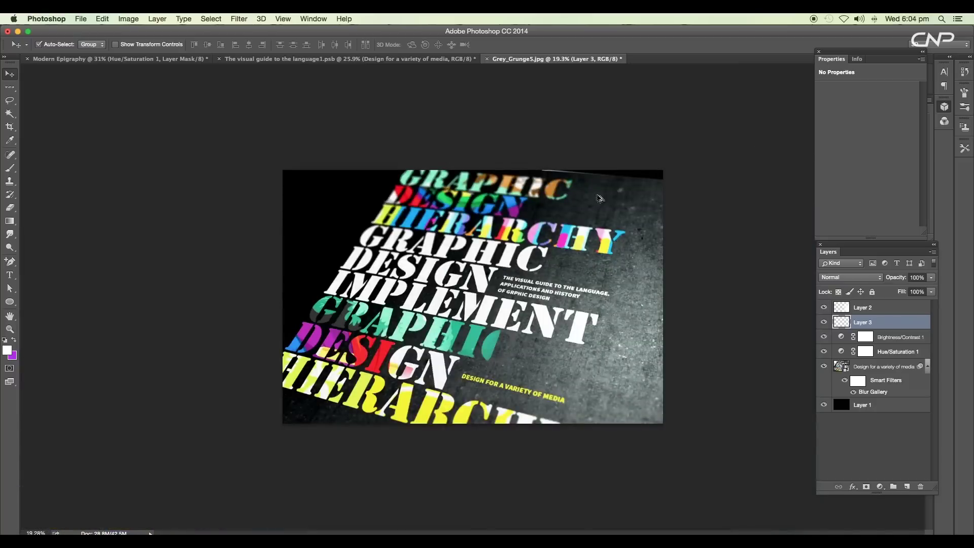
pyautogui.doubleClick(928, 331)
pyautogui.click(653, 383)
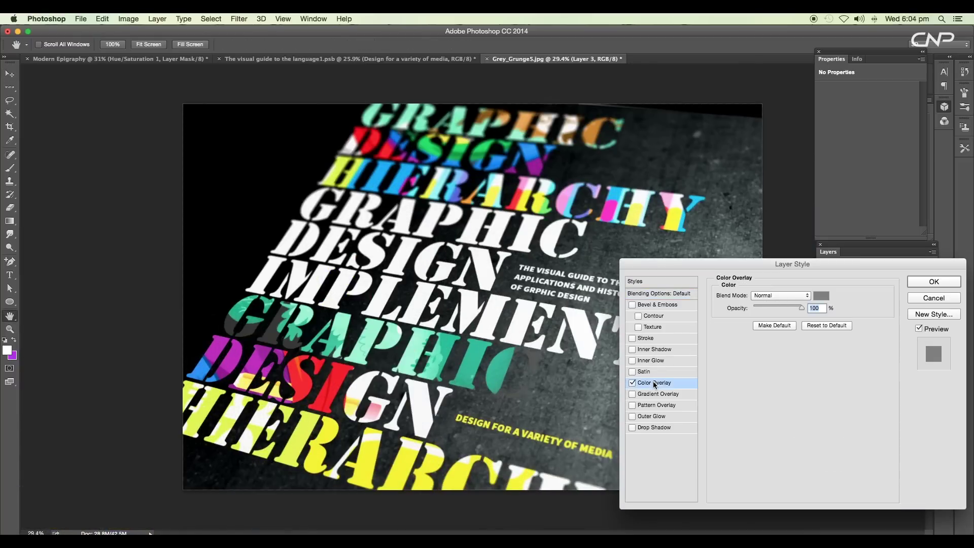
pyautogui.click(817, 298)
pyautogui.click(624, 165)
pyautogui.click(597, 133)
pyautogui.moveTo(832, 239); pyautogui.dragTo(836, 246)
pyautogui.click(899, 121)
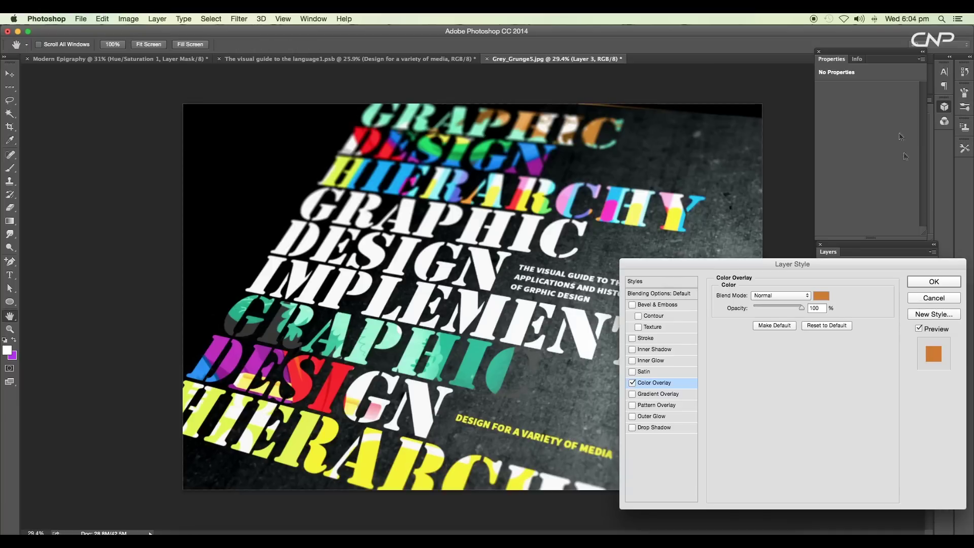
pyautogui.click(932, 283)
# - Add a new empty layer above Layer 3 and set its blend mode to Color Dodge
pyautogui.scroll(-3, 626, 117)
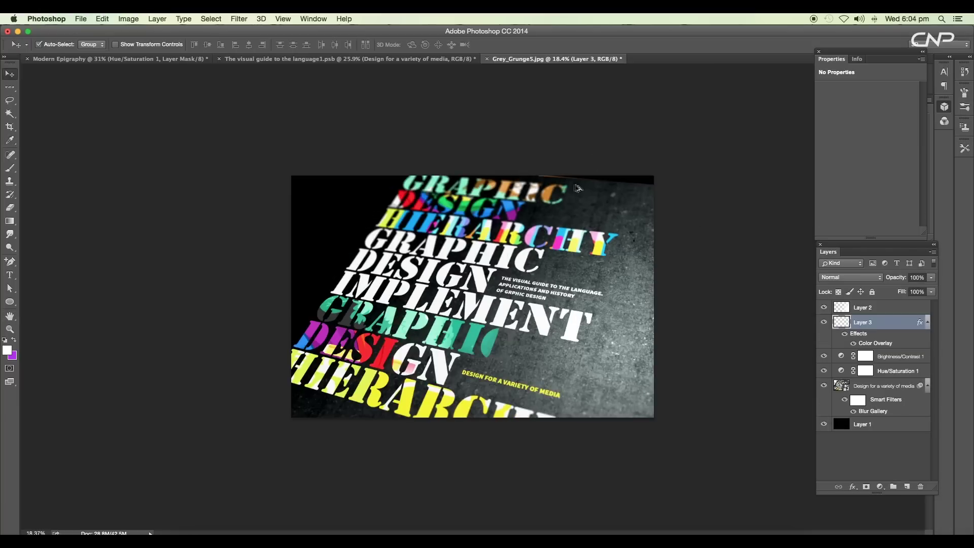
pyautogui.scroll(4, 576, 189)
pyautogui.scroll(-6, 505, 227)
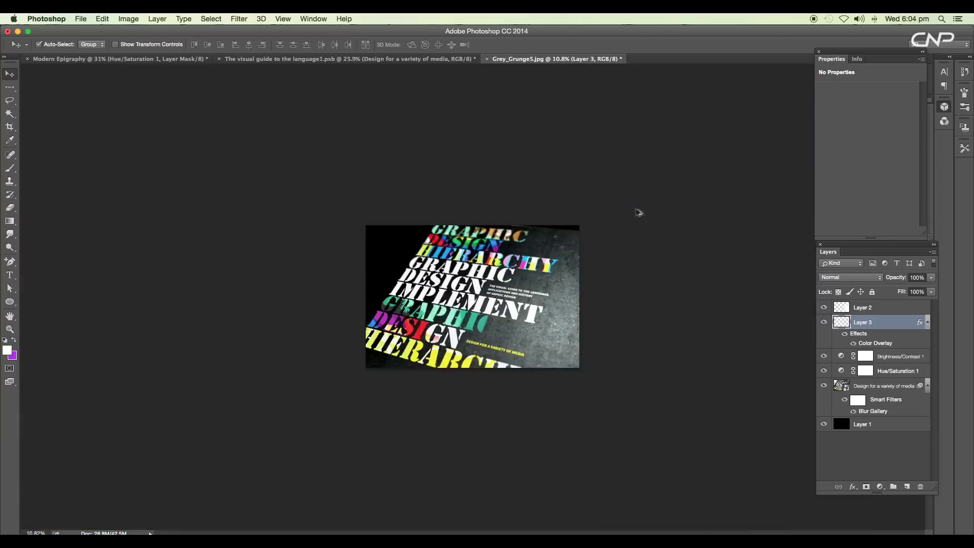
pyautogui.scroll(2, 445, 310)
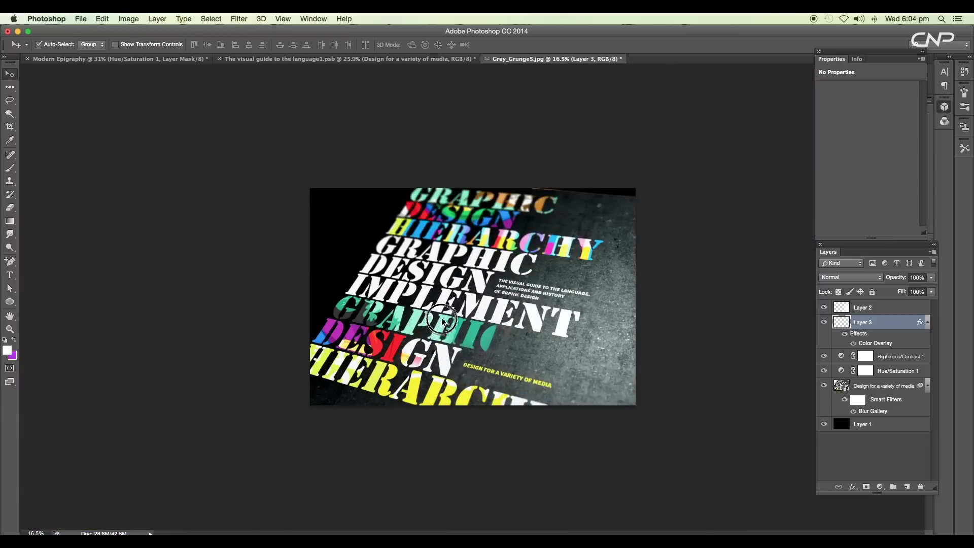
pyautogui.scroll(2, 460, 290)
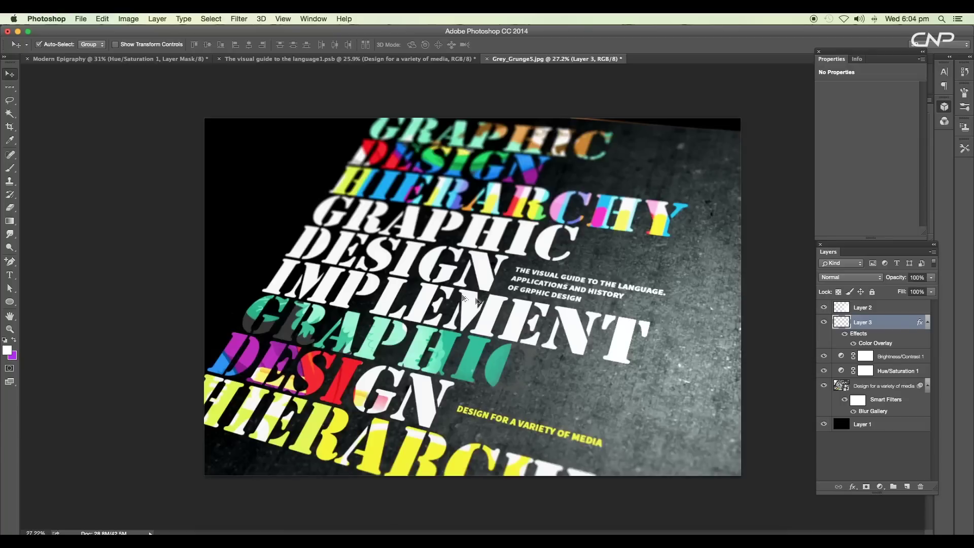
pyautogui.click(907, 487)
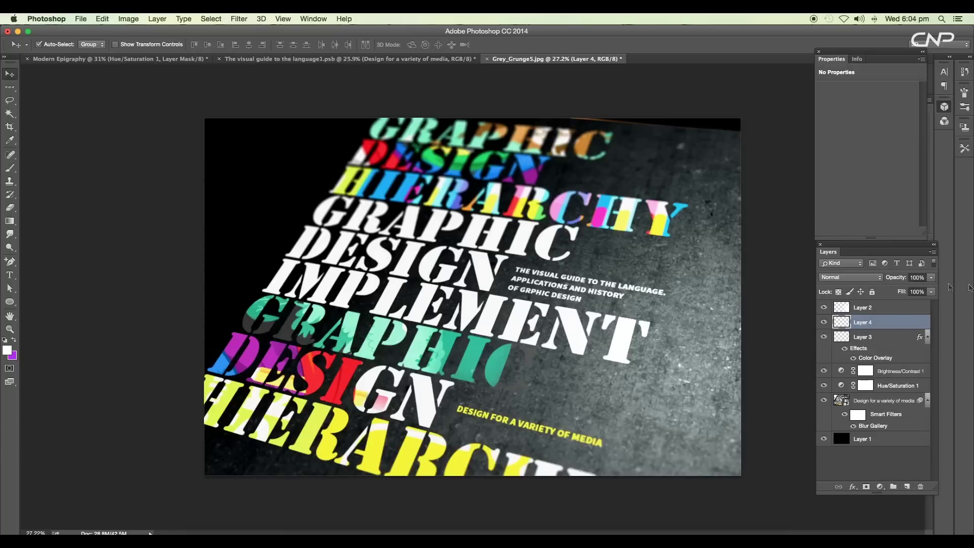
pyautogui.click(832, 277)
pyautogui.click(850, 359)
# - Sample the orange of the uppermost lettering as the foreground colour and enlarge the brush to 2200 px
pyautogui.press('i')
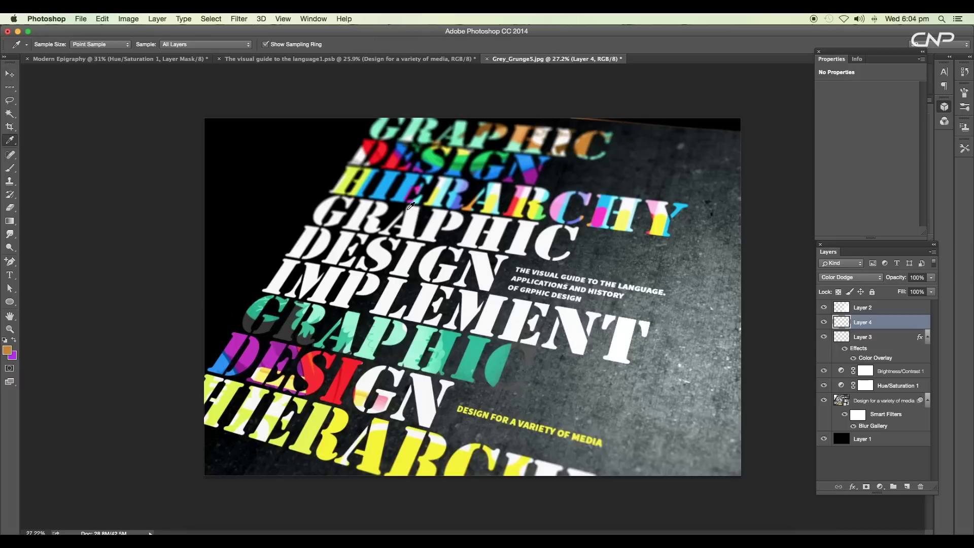
pyautogui.press('b')
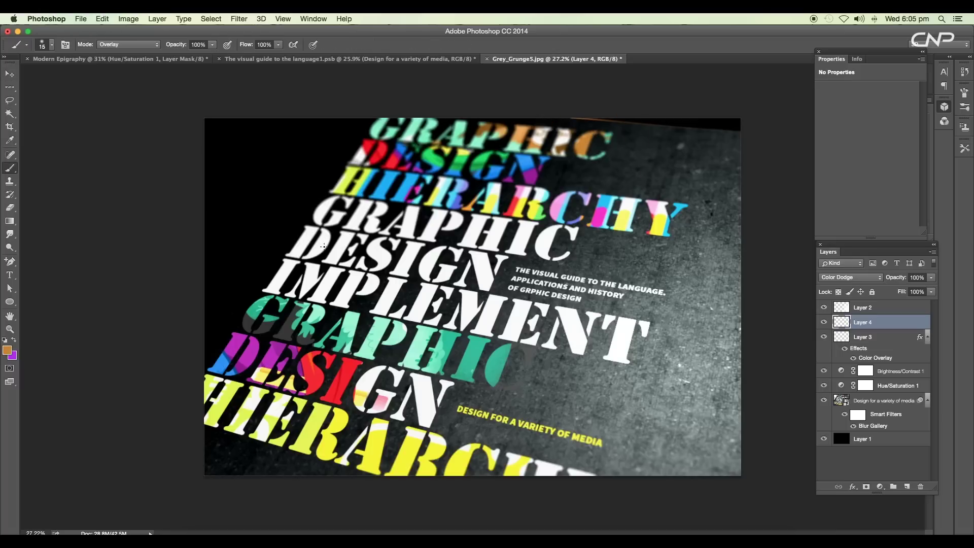
pyautogui.press(']')
pyautogui.press(']')
pyautogui.press(']')
pyautogui.press(']')
pyautogui.press(']')
pyautogui.press(']')
pyautogui.press(']')
pyautogui.press(']')
pyautogui.press(']')
pyautogui.press(']')
pyautogui.press(']')
pyautogui.press(']')
pyautogui.press(']')
pyautogui.press(']')
pyautogui.press(']')
pyautogui.press(']')
pyautogui.press(']')
pyautogui.press(']')
pyautogui.press(']')
pyautogui.press(']')
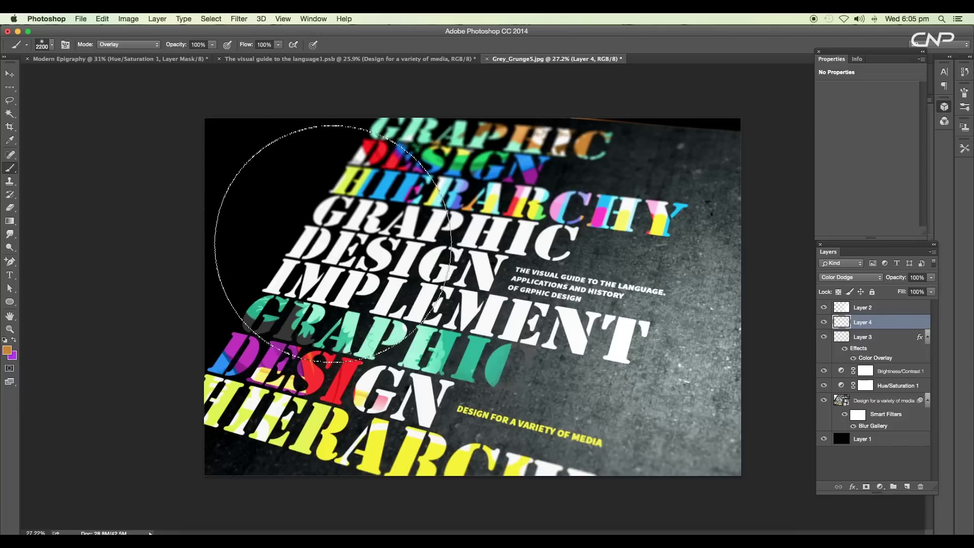
# - Try orange glow dabs over the upper words at 11% and 30% brush opacity, undoing each one
pyautogui.press('1')
pyautogui.press('1')
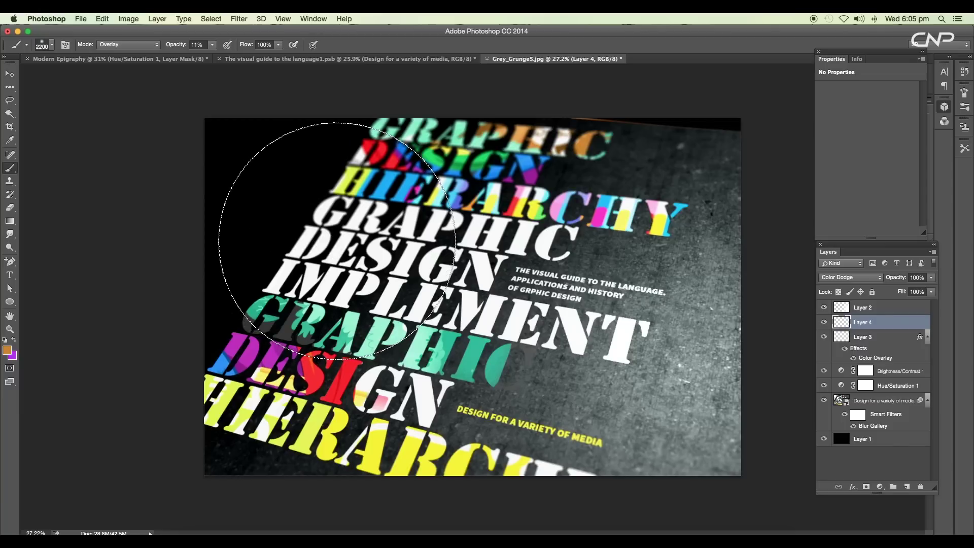
pyautogui.click(528, 155)
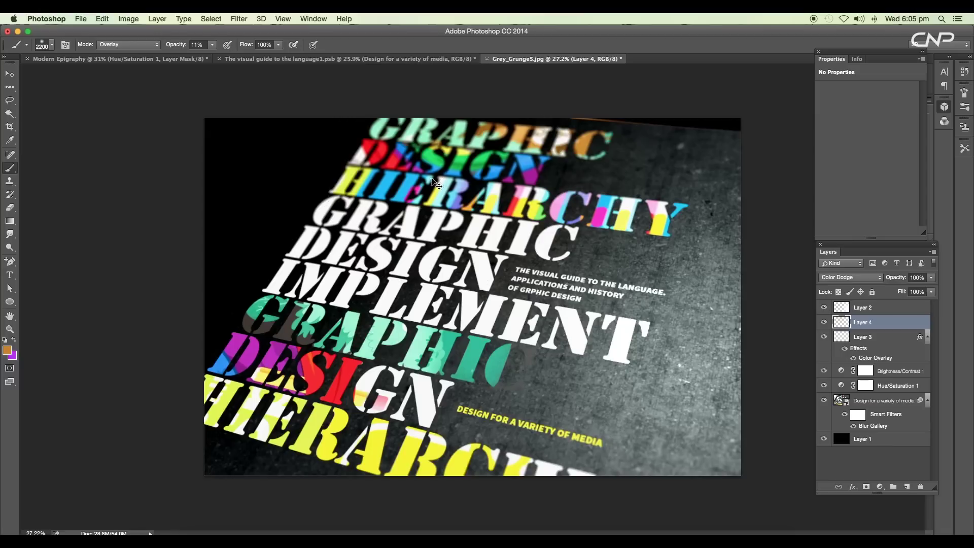
pyautogui.press('super+z')
pyautogui.press('3')
pyautogui.click(488, 154)
pyautogui.press('super+z')
pyautogui.scroll(-5, 439, 183)
pyautogui.scroll(4, 440, 184)
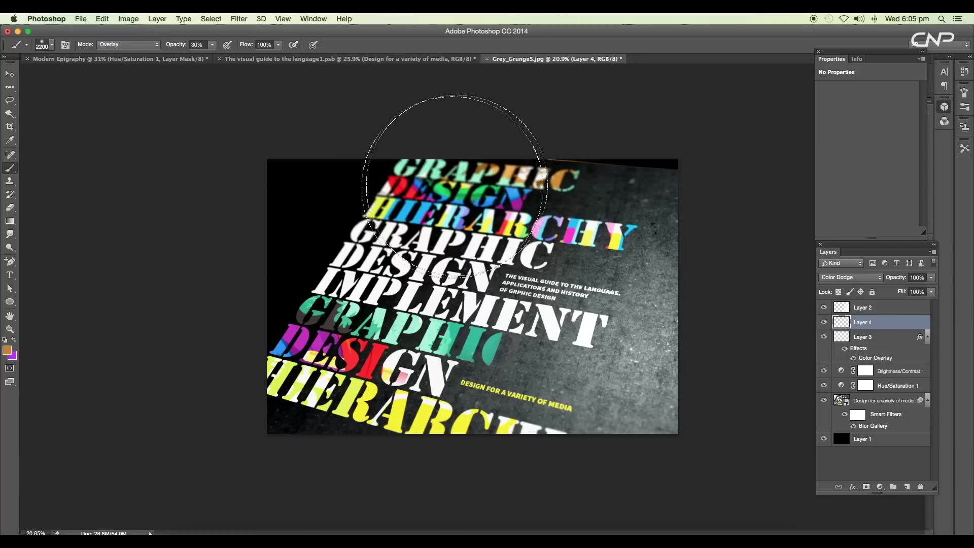
pyautogui.click(413, 193)
pyautogui.press('super+z')
# - Set the brush opacity to 10% and paint one soft orange dab over the upper words on Layer 4
pyautogui.press('2')
pyautogui.press('1')
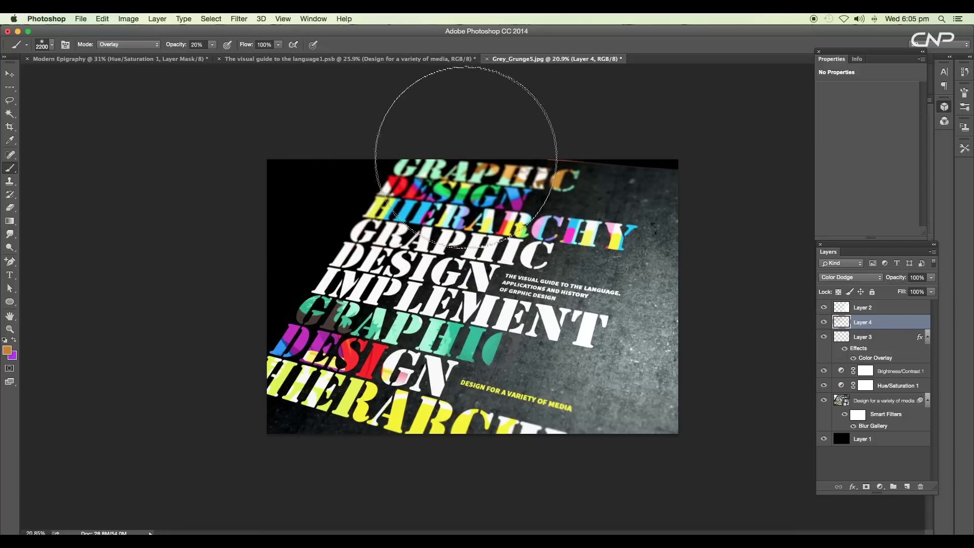
pyautogui.keyDown('alt'); pyautogui.scroll(2, 381, 185); pyautogui.keyUp('alt')
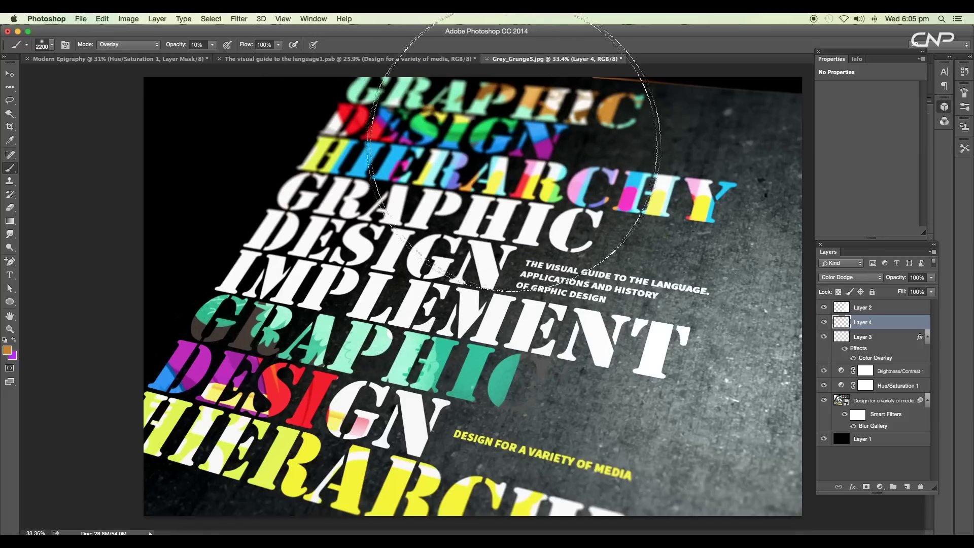
pyautogui.click(517, 136)
# - Set the foreground colour to the blue sampled from the lower DESIGN word and return to the Brush tool
pyautogui.click(9, 74)
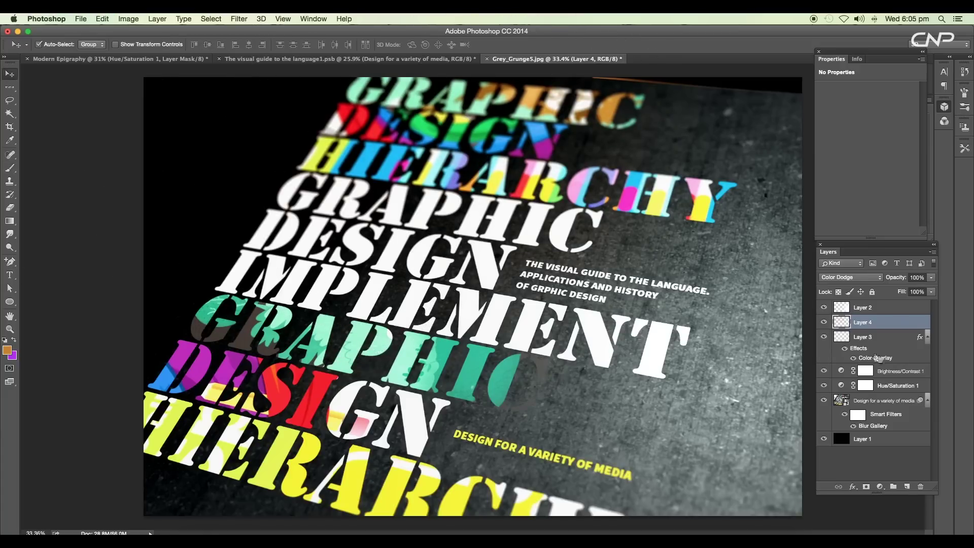
pyautogui.click(8, 350)
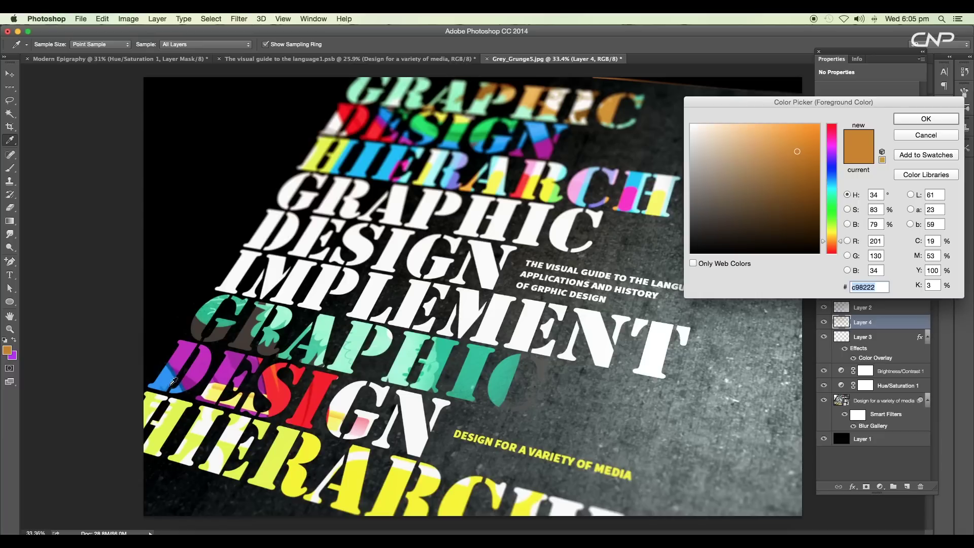
pyautogui.click(173, 384)
pyautogui.click(924, 122)
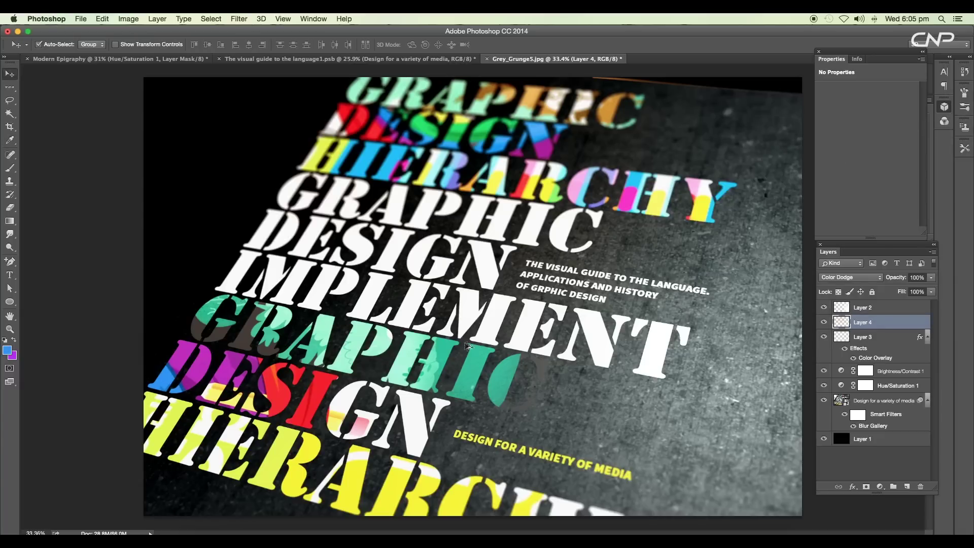
pyautogui.scroll(-3, 440, 392)
pyautogui.scroll(4, 439, 392)
pyautogui.press('b')
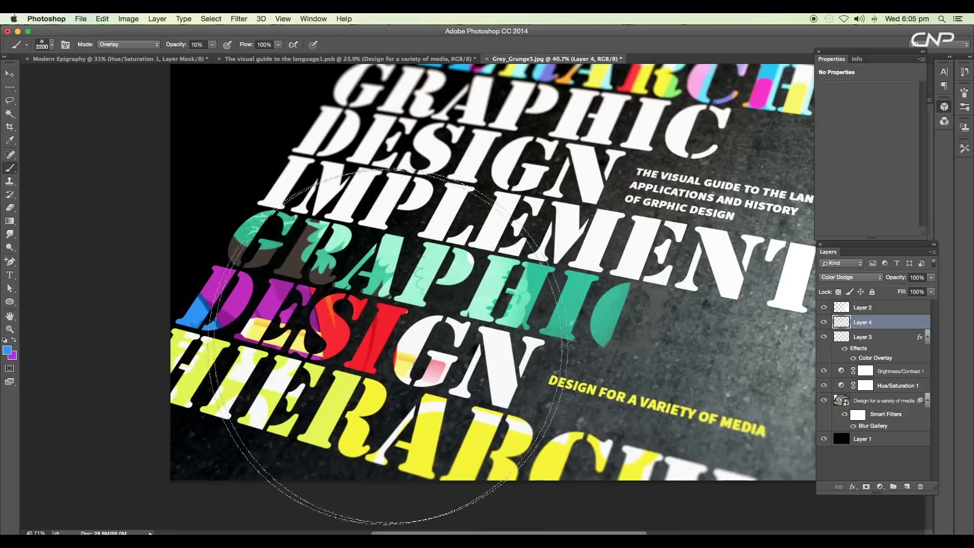
# - Open the Design for a variety of media smart object and its nested texture contents down to the editable flat text layers
pyautogui.scroll(-2, 76, 405)
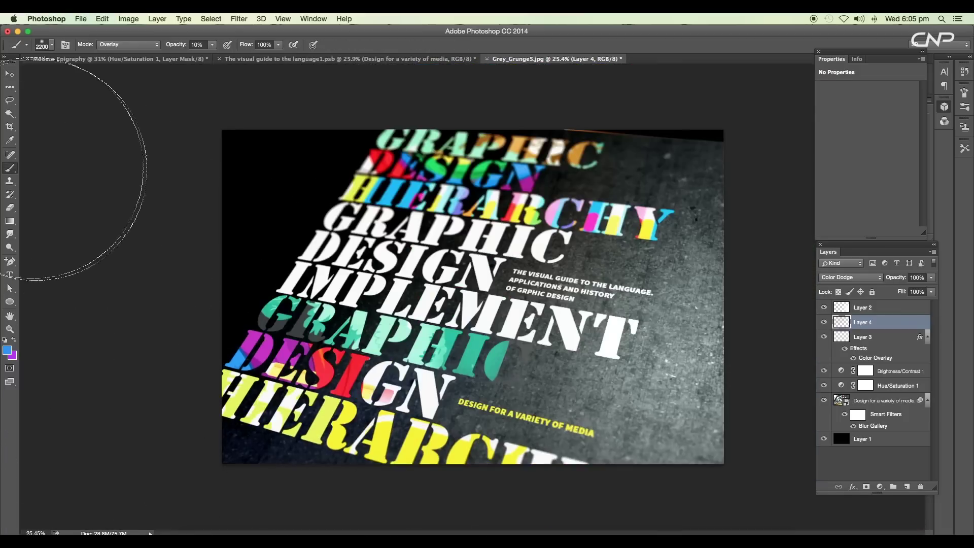
pyautogui.click(10, 74)
pyautogui.scroll(1, 456, 253)
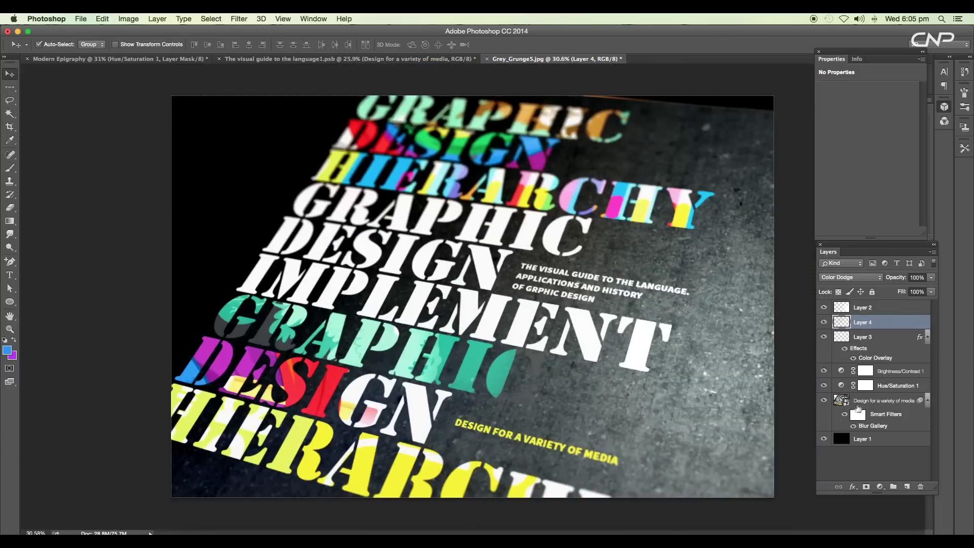
pyautogui.scroll(-3, 538, 316)
pyautogui.press('super+0')
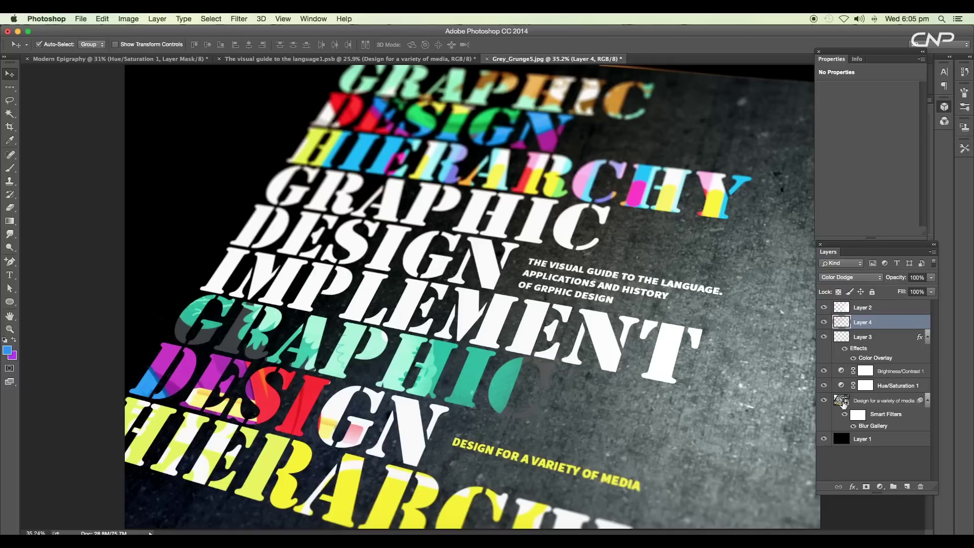
pyautogui.click(843, 403)
pyautogui.doubleClick(841, 401)
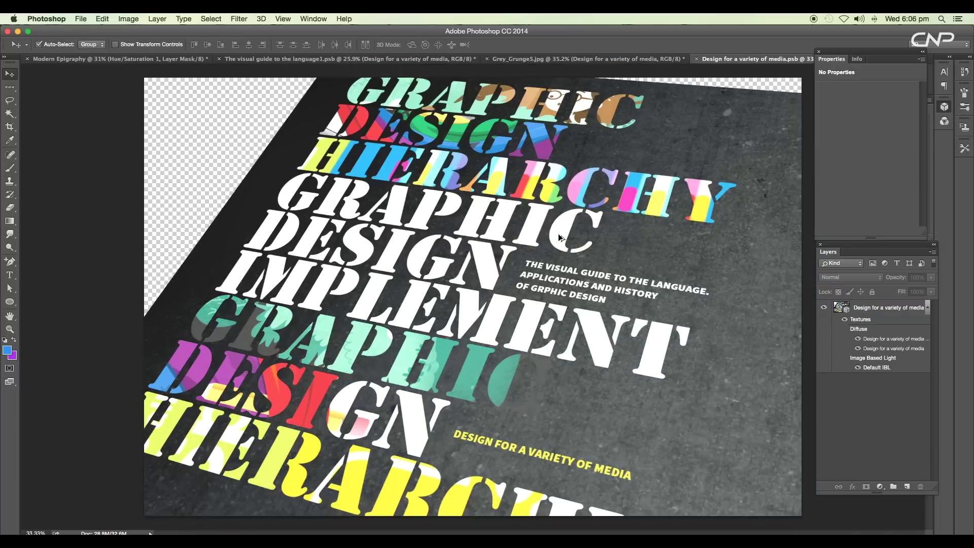
pyautogui.click(844, 310)
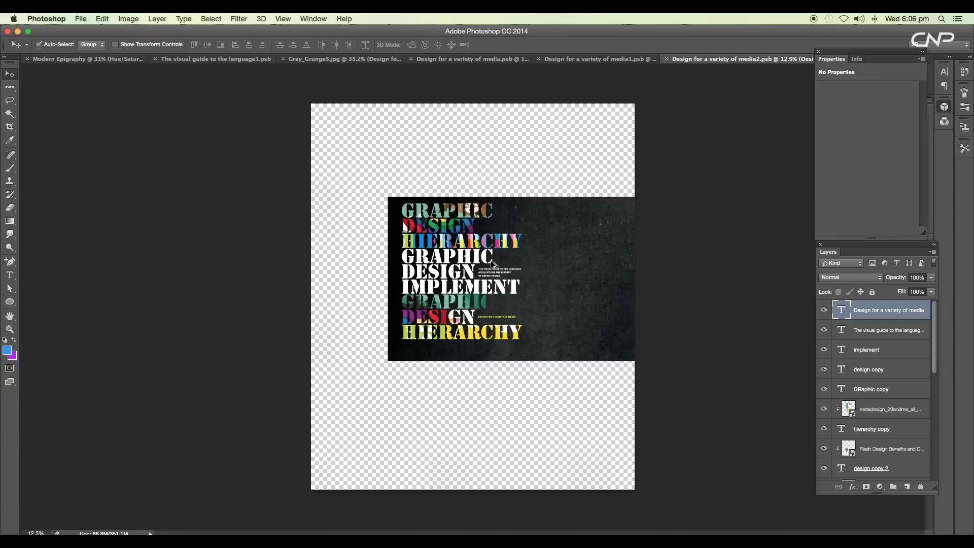
# - Reposition the festival-poster-2 images clipped inside the lower and uppermost image-filled GRAPHIC words so different parts of the illustration fill the letters
pyautogui.scroll(5, 494, 264)
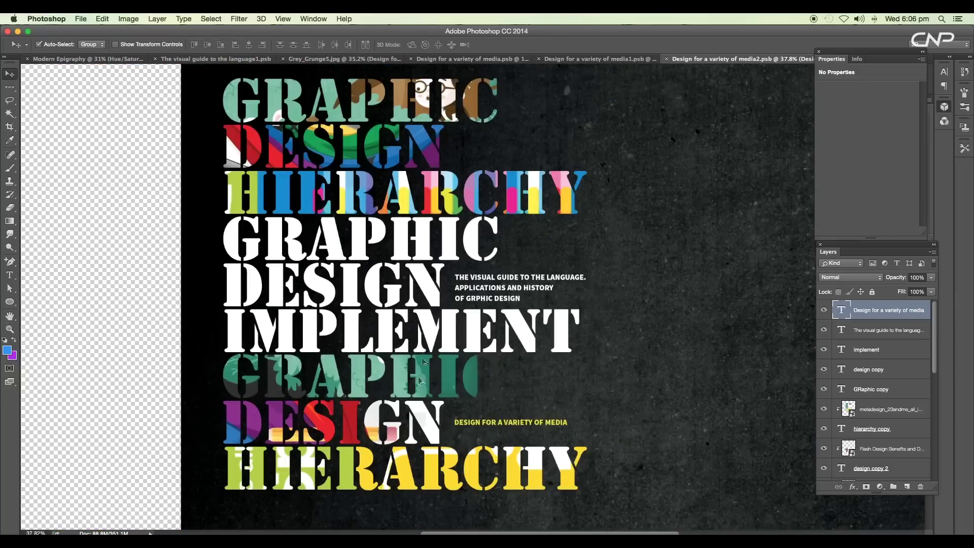
pyautogui.click(474, 391)
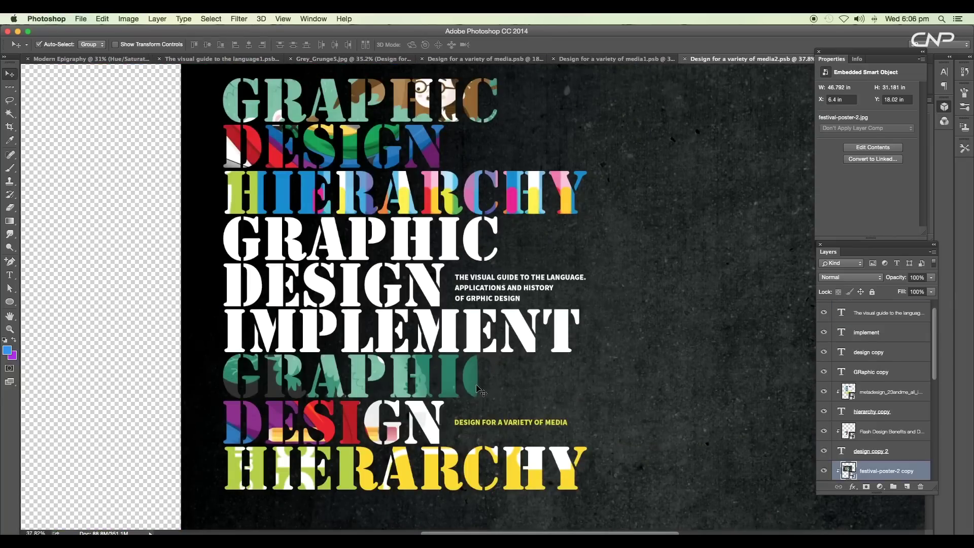
pyautogui.moveTo(473, 384); pyautogui.dragTo(490, 471)
pyautogui.moveTo(469, 102); pyautogui.dragTo(474, 294)
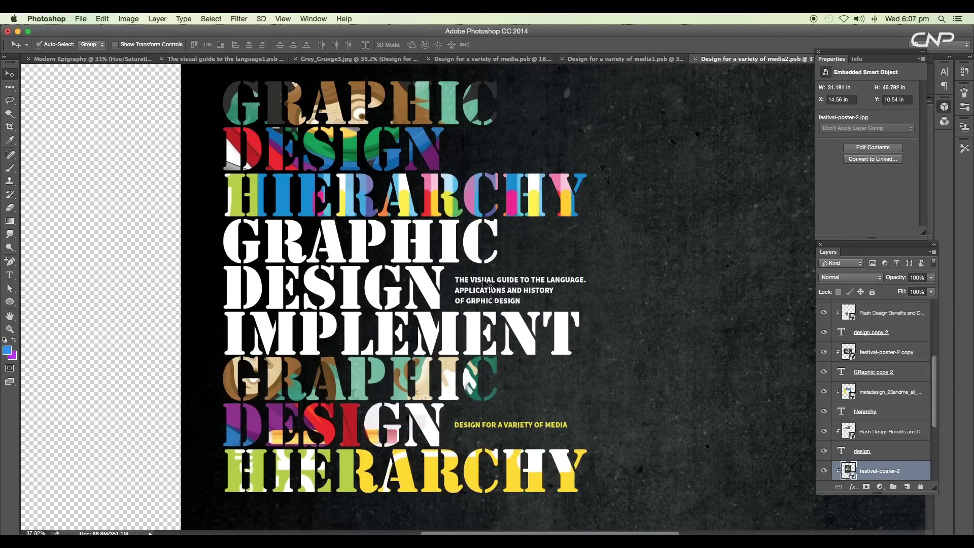
pyautogui.scroll(-5, 458, 263)
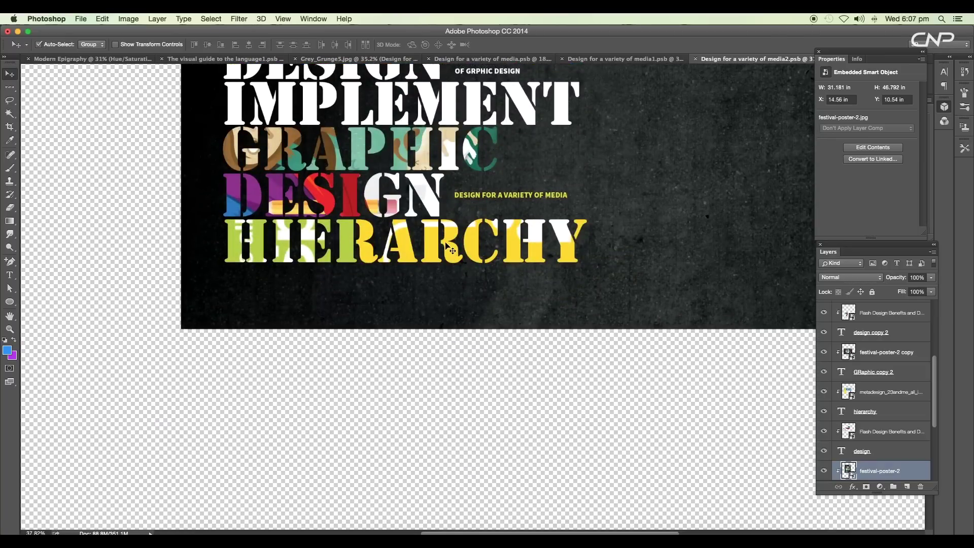
pyautogui.scroll(3, 452, 250)
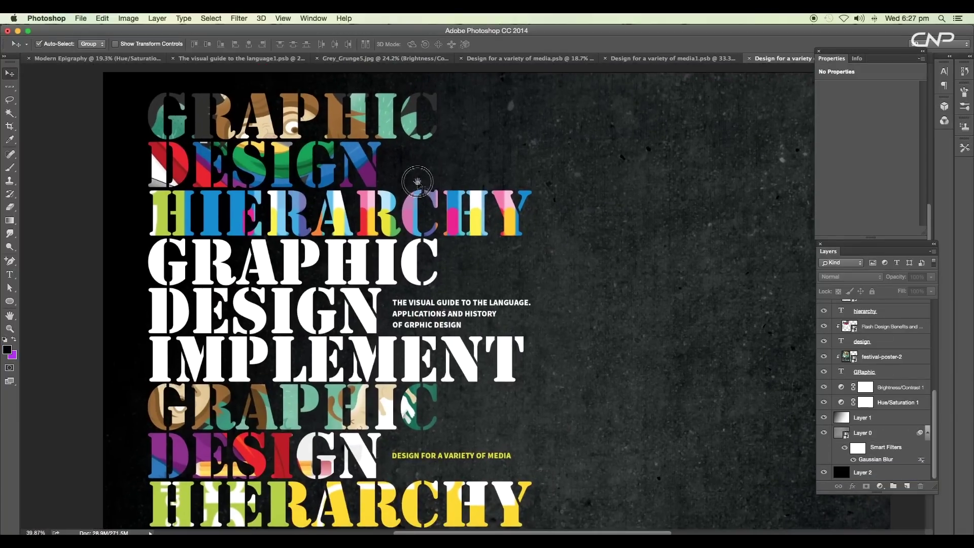
# - Set the blend mode of the uppermost GRaphic text layer, beneath the festival-poster-2 image, to Linear Dodge (Add)
pyautogui.click(862, 356)
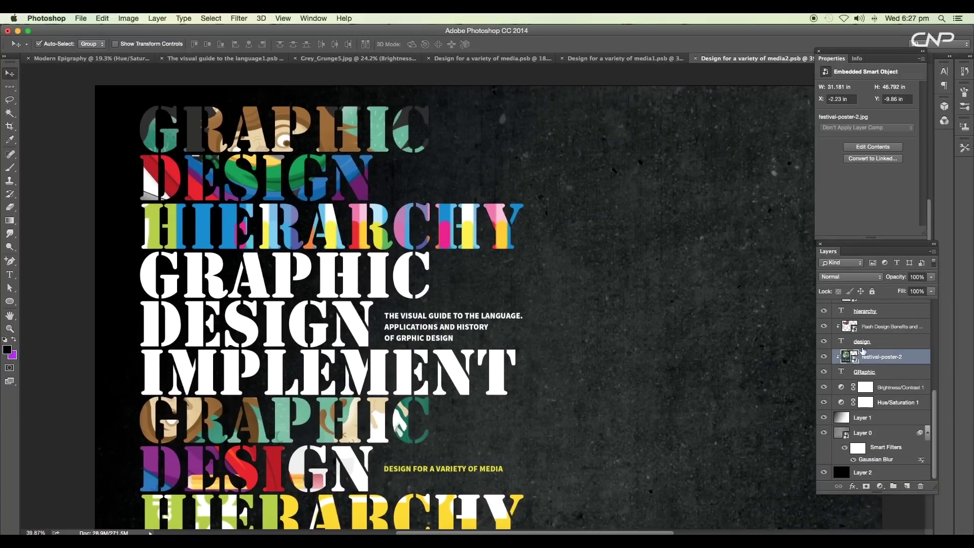
pyautogui.click(829, 358)
pyautogui.click(829, 358)
pyautogui.click(886, 374)
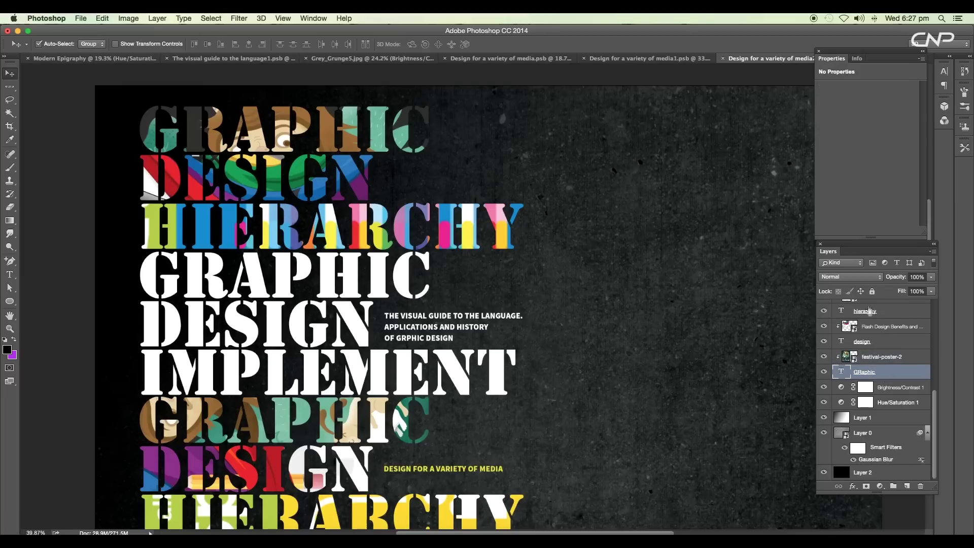
pyautogui.click(867, 276)
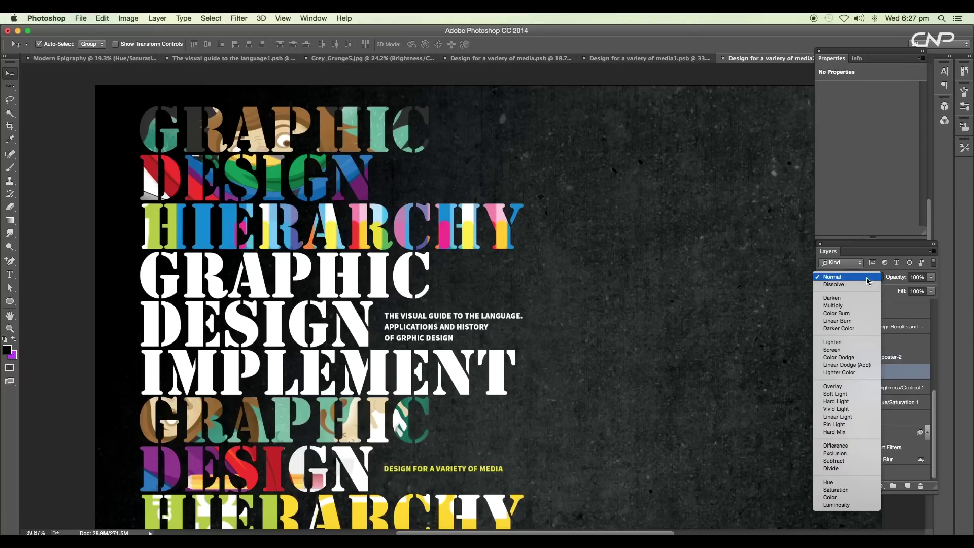
pyautogui.click(865, 365)
pyautogui.scroll(3, 420, 152)
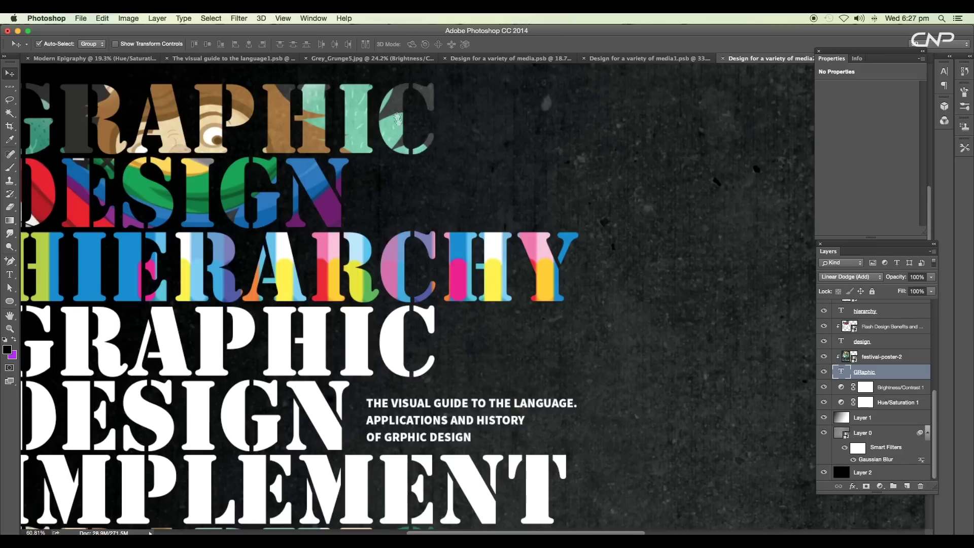
# - Set the upper hierarchy text layer's blend mode to Linear Dodge (Add) and inspect the texture in its letters
pyautogui.click(865, 311)
pyautogui.click(852, 277)
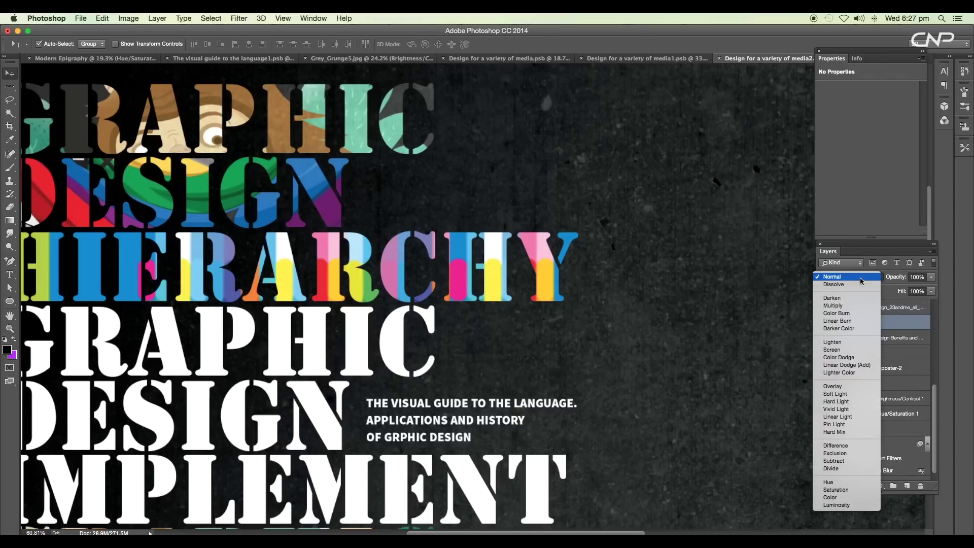
pyautogui.click(858, 365)
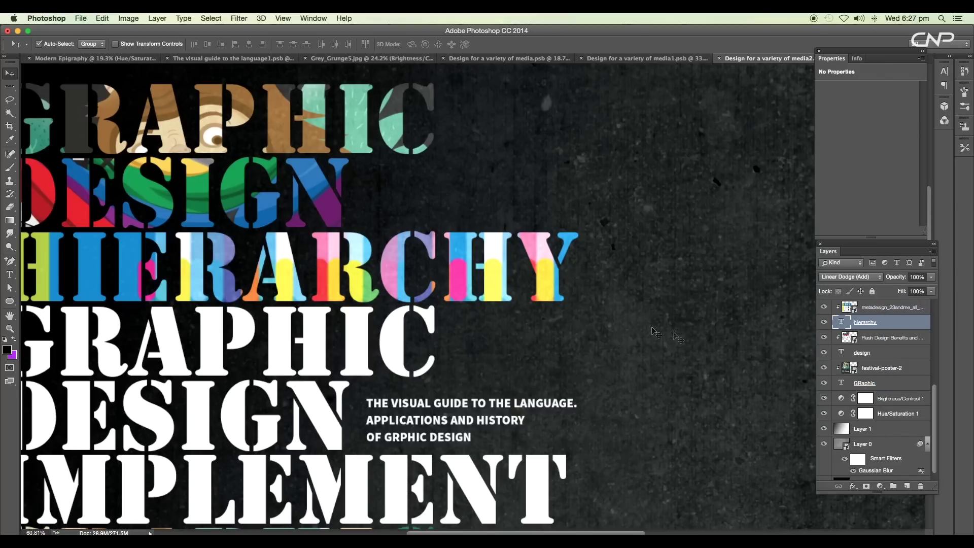
pyautogui.scroll(5, 458, 252)
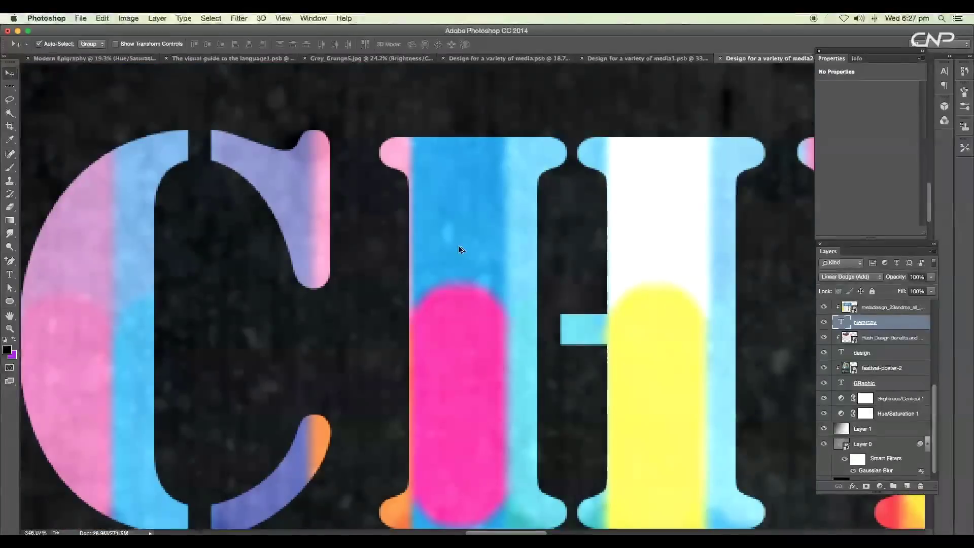
pyautogui.scroll(-2, 458, 245)
pyautogui.scroll(-3, 459, 245)
# - Set the blend mode of the upper design text layer, beneath its clipped image, to Linear Dodge (Add)
pyautogui.click(287, 177)
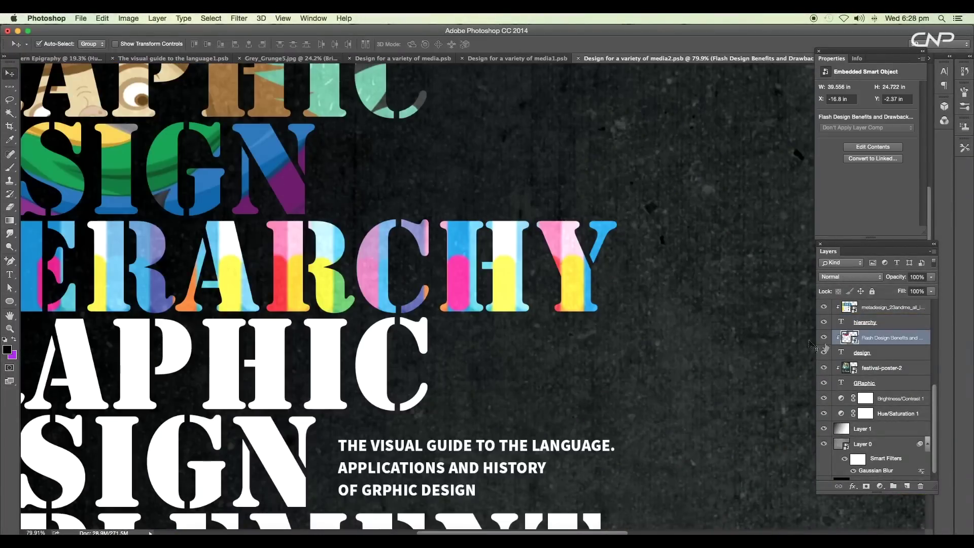
pyautogui.click(862, 352)
pyautogui.click(851, 276)
pyautogui.click(857, 366)
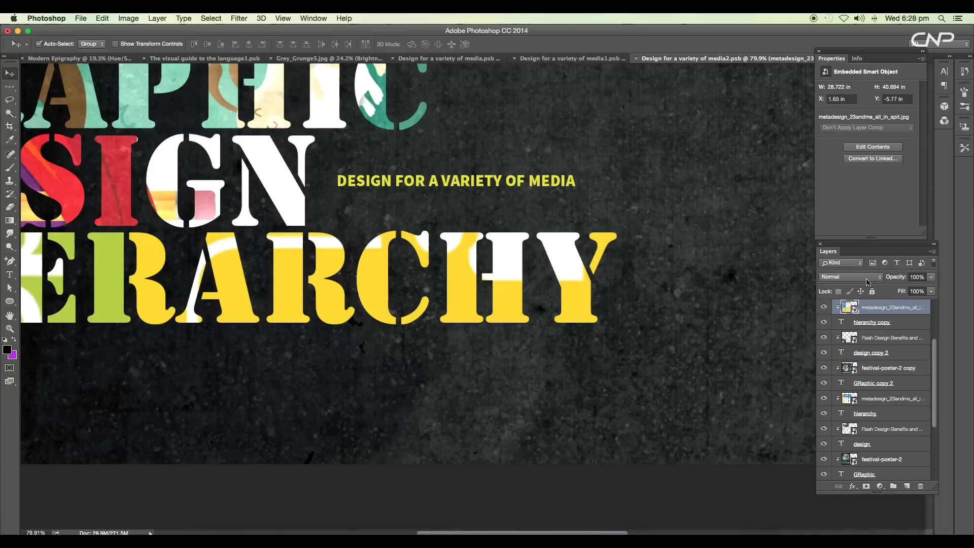
# - Set the hierarchy copy and design copy 2 text layers to the Linear Dodge (Add) blend mode
pyautogui.click(851, 277)
pyautogui.click(861, 371)
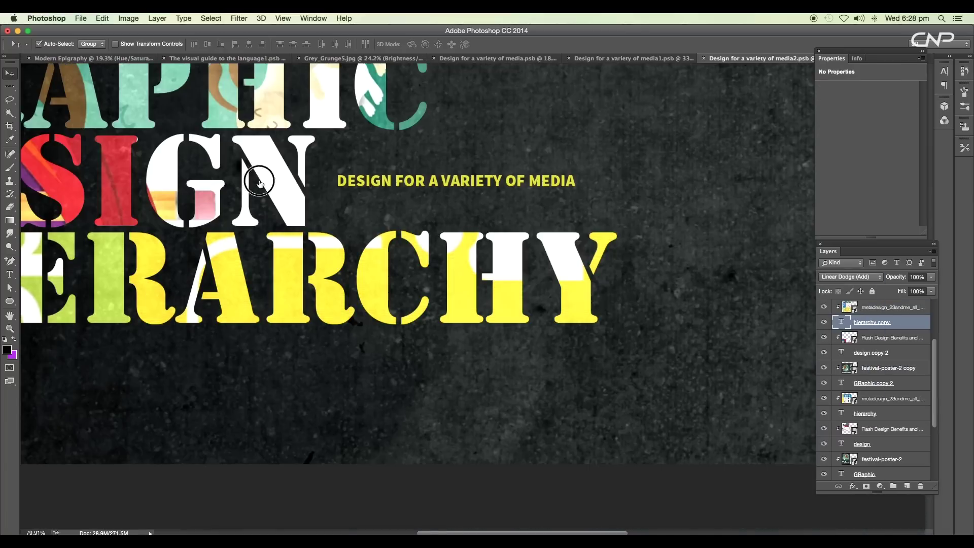
pyautogui.click(914, 339)
pyautogui.click(904, 355)
pyautogui.click(851, 276)
pyautogui.click(858, 276)
pyautogui.scroll(-4, 407, 386)
pyautogui.scroll(5, 406, 384)
pyautogui.scroll(-5, 427, 273)
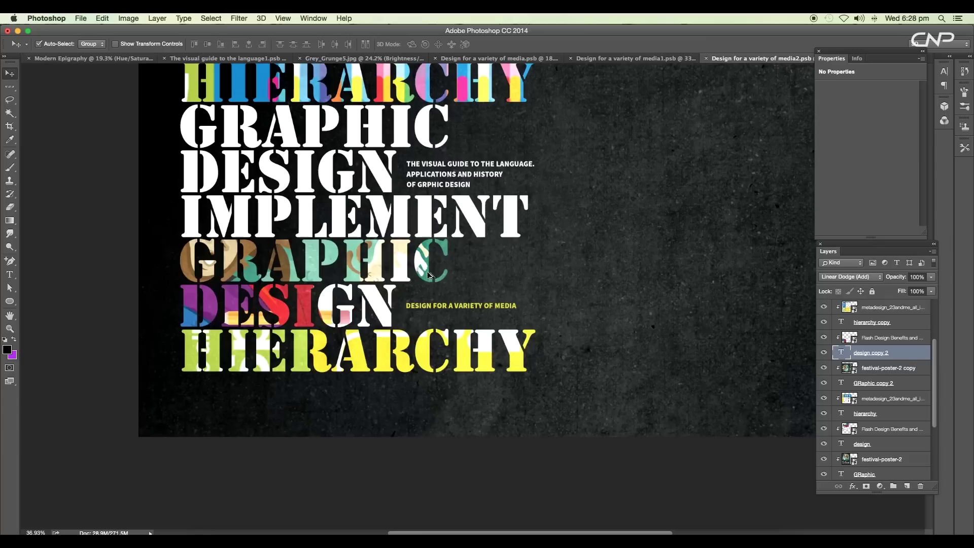
# - Save the flat text artwork and its parent smart object documents to update the perspective poster
pyautogui.click(81, 18)
pyautogui.click(97, 118)
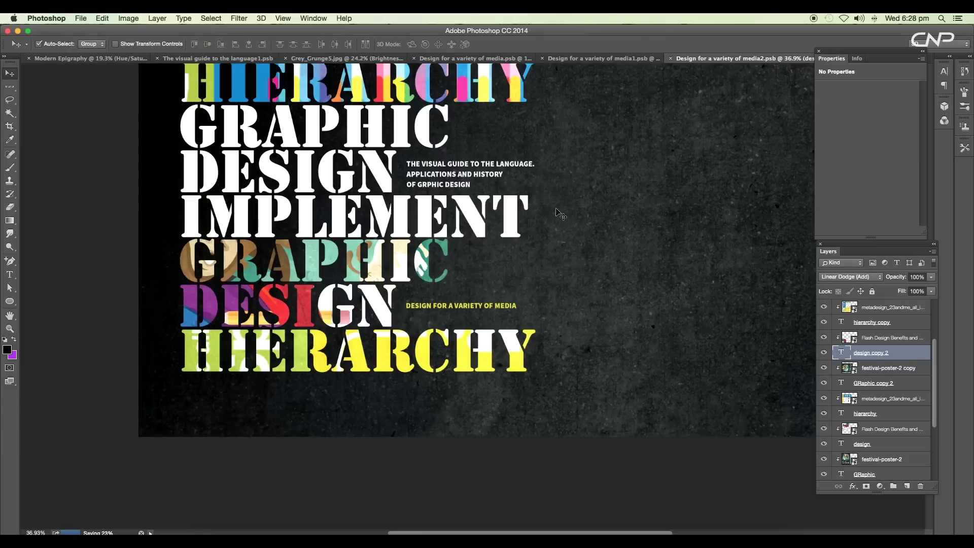
pyautogui.click(599, 58)
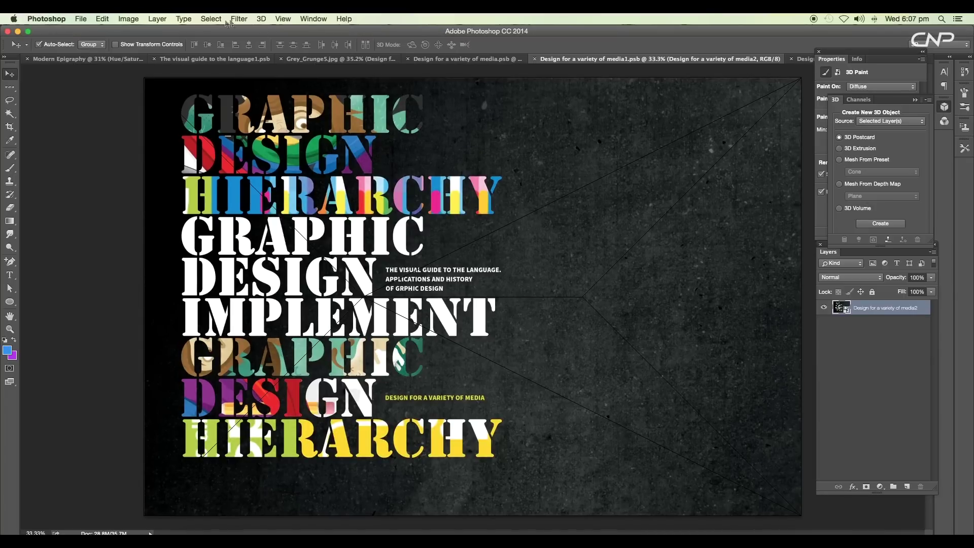
pyautogui.click(81, 18)
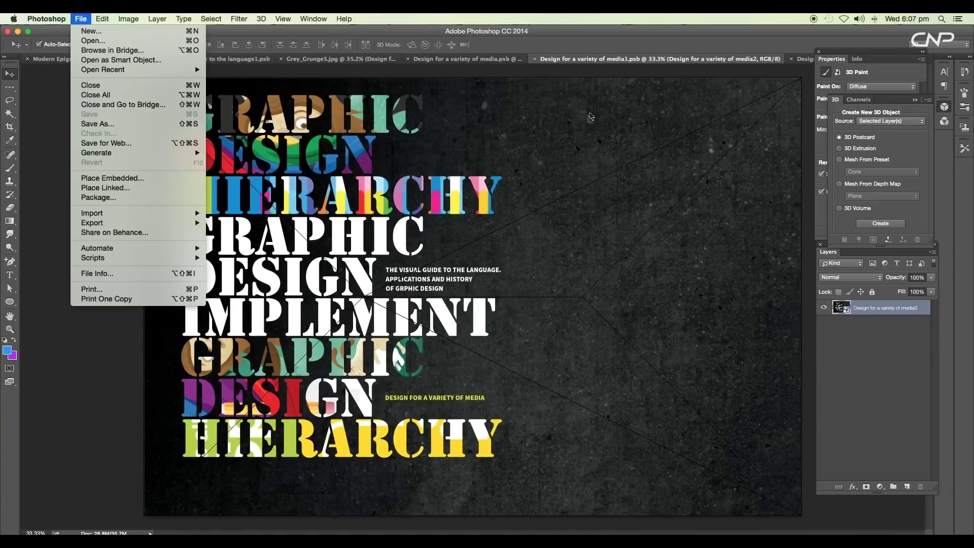
pyautogui.click(497, 59)
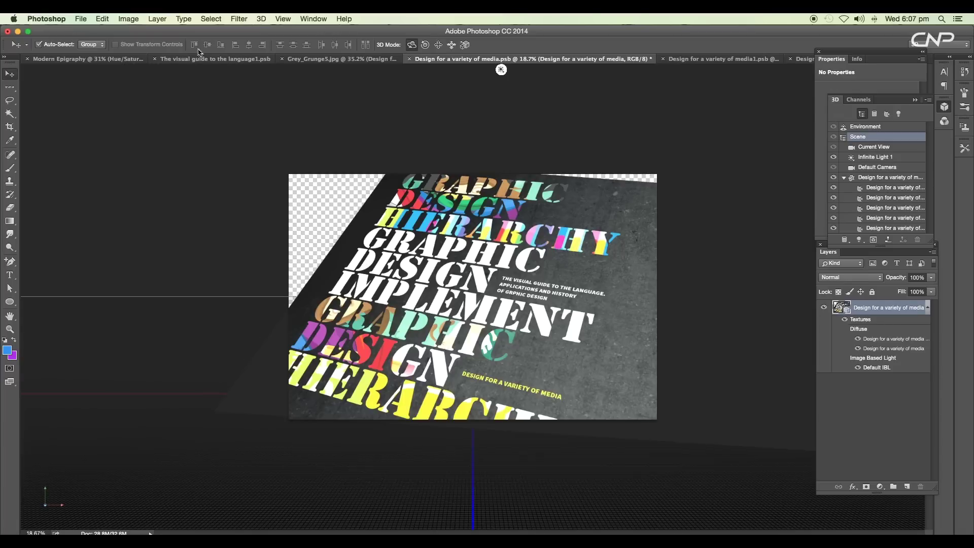
pyautogui.click(81, 19)
pyautogui.click(83, 114)
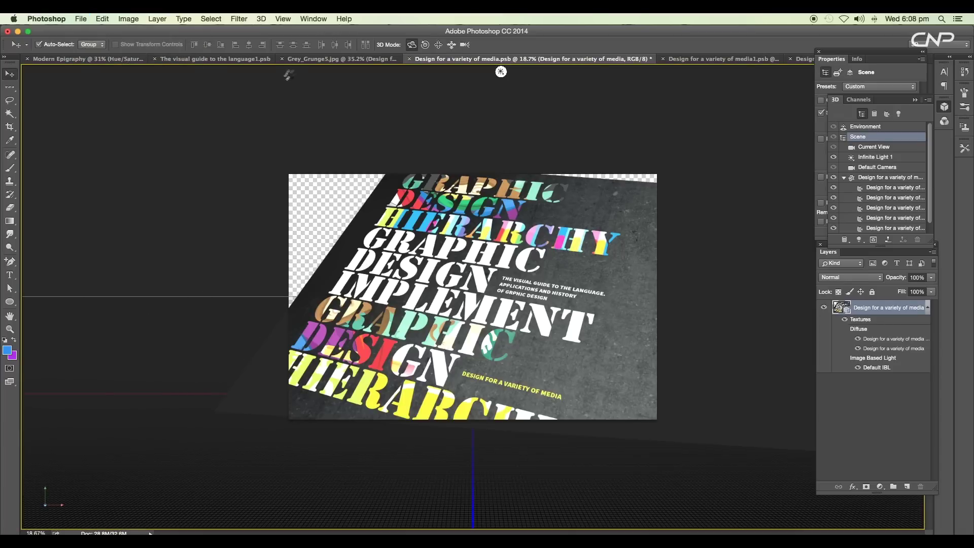
# - Compare the updated Grey_Grunge5.jpg poster with the Modern Epigraphy reference document
pyautogui.click(311, 61)
pyautogui.scroll(-10, 514, 275)
pyautogui.scroll(4, 515, 278)
pyautogui.click(112, 60)
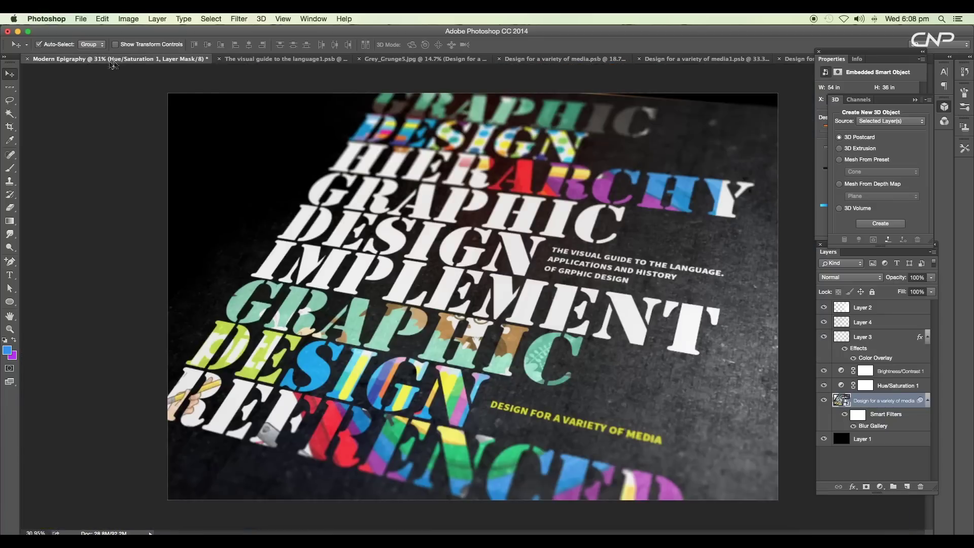
pyautogui.scroll(-2, 519, 291)
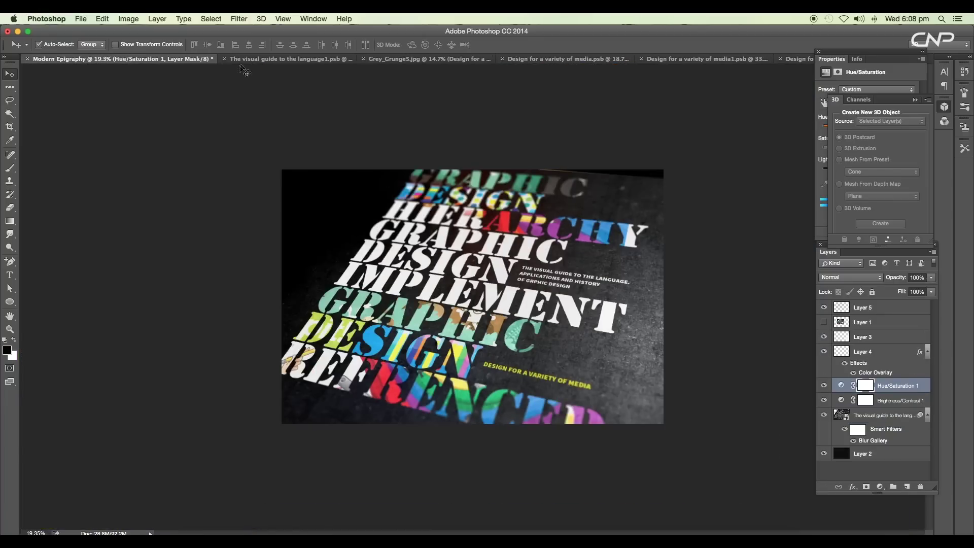
pyautogui.click(408, 60)
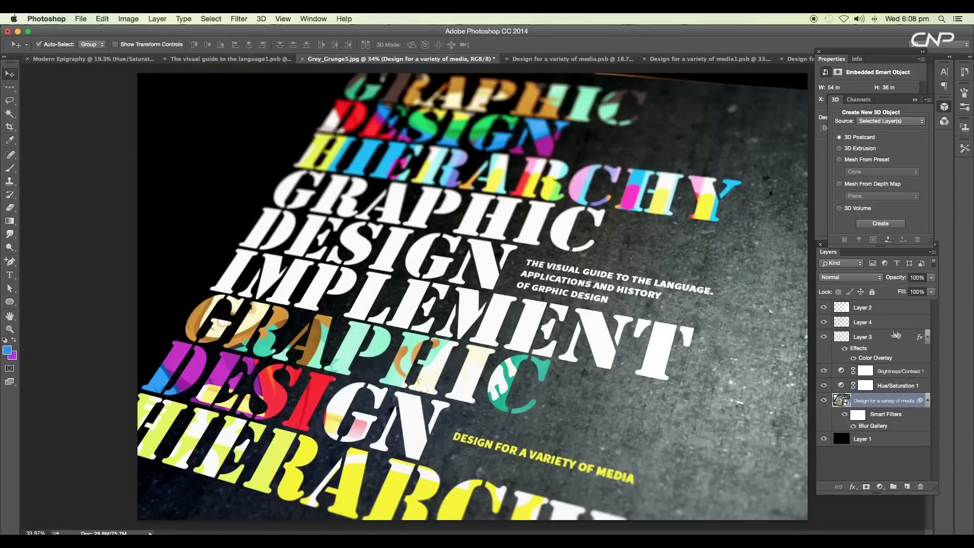
# - Collapse the 3D panel and lower the saturation of the Hue/Saturation 1 adjustment layer
pyautogui.click(849, 385)
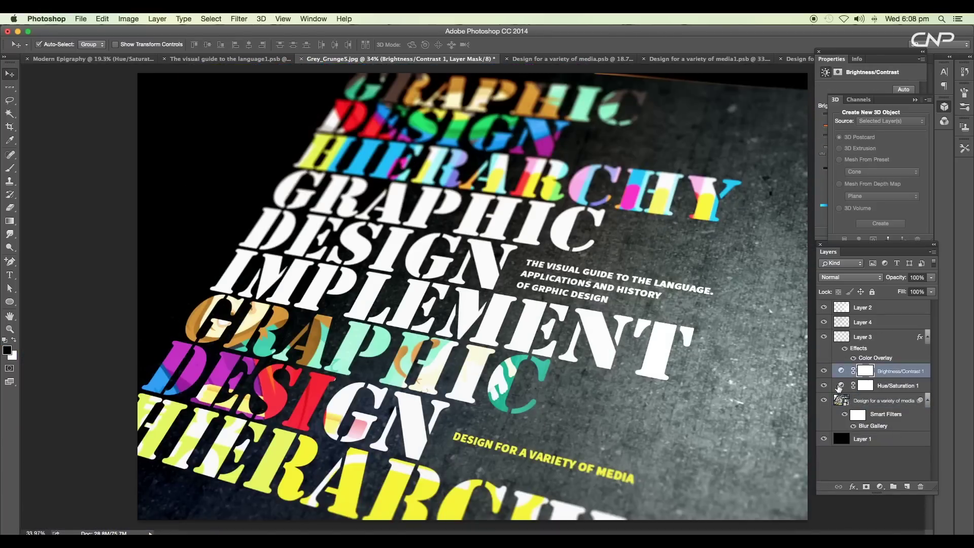
pyautogui.click(915, 100)
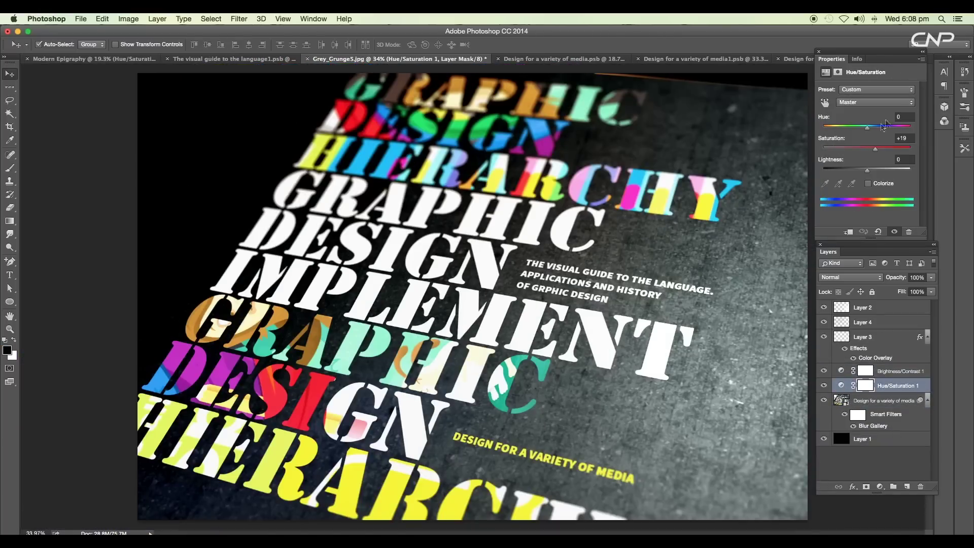
pyautogui.moveTo(874, 147)
pyautogui.mouseDown()
pyautogui.moveTo(850, 151)
pyautogui.moveTo(864, 150)
pyautogui.mouseUp()
# - Set the Brightness/Contrast 1 adjustment layer to brightness -31 and contrast 7
pyautogui.click(841, 371)
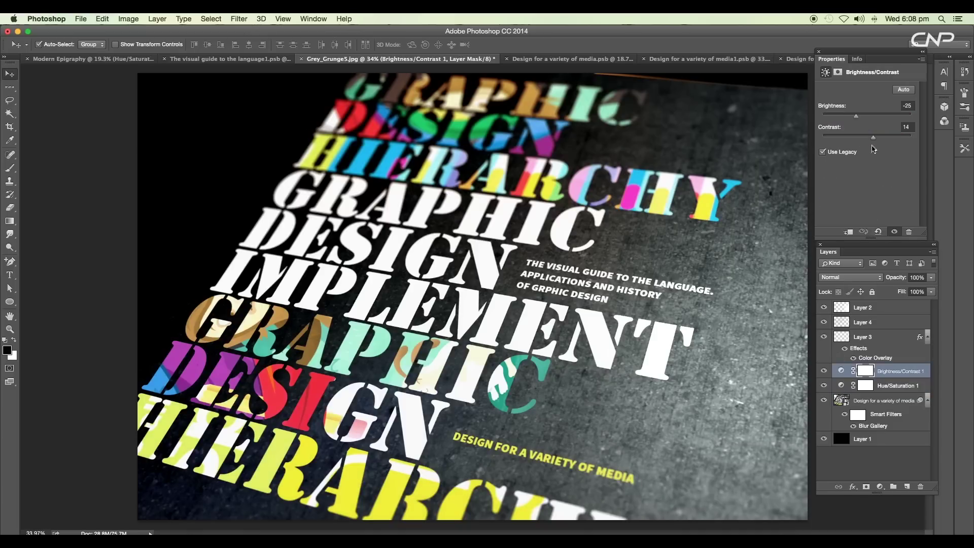
pyautogui.moveTo(873, 137); pyautogui.dragTo(855, 119)
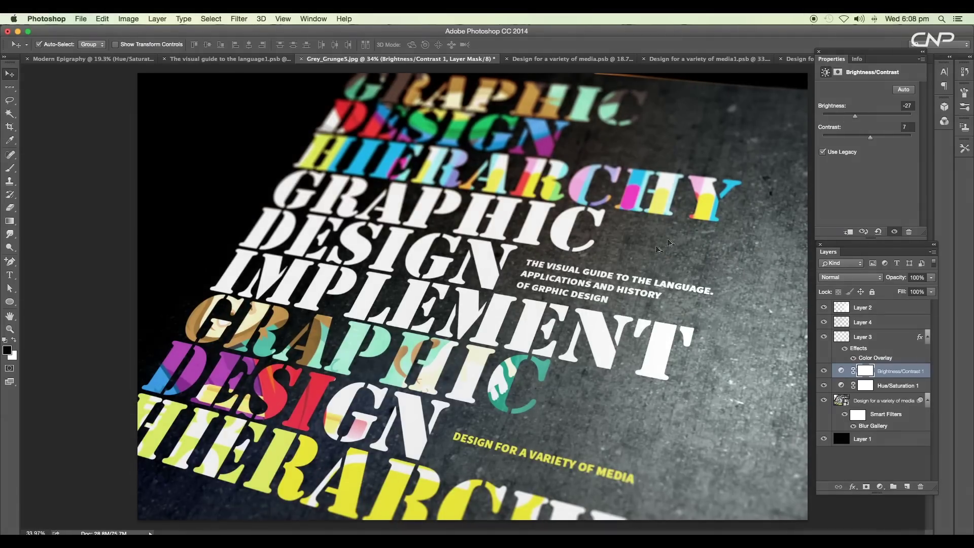
pyautogui.scroll(-5, 656, 250)
pyautogui.scroll(4, 654, 252)
pyautogui.moveTo(856, 122); pyautogui.dragTo(852, 121)
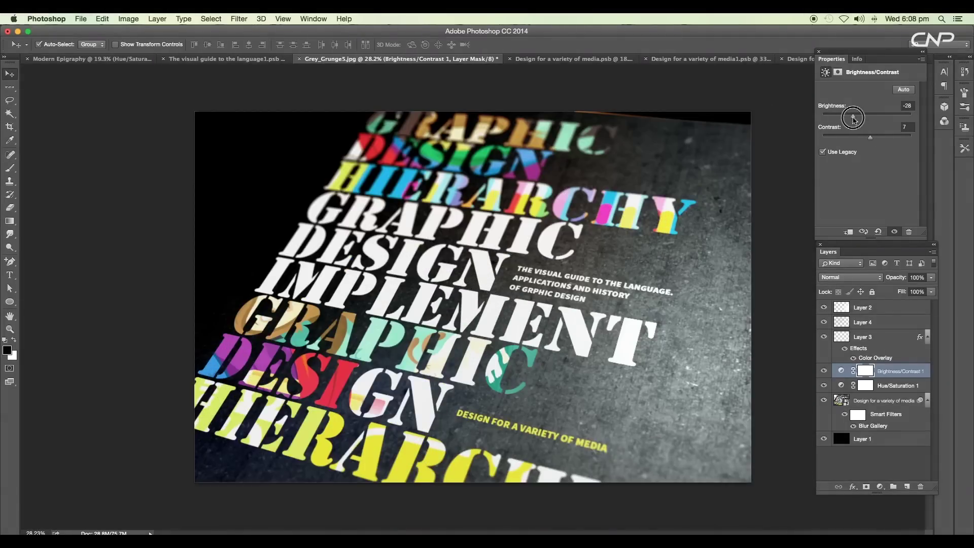
pyautogui.scroll(-2, 567, 262)
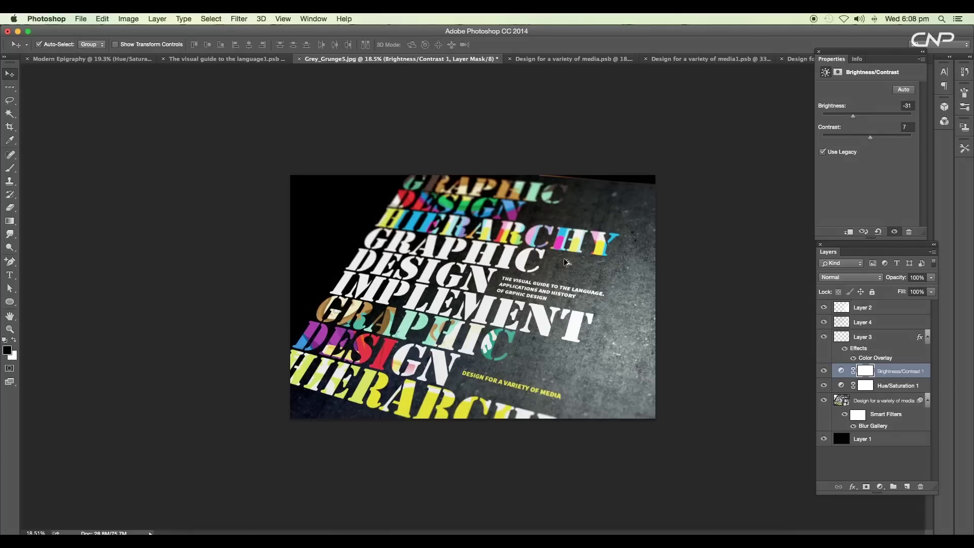
# - Fine-tune the Brightness/Contrast 1 adjustment layer to brightness -34 and contrast 3
pyautogui.scroll(3, 568, 193)
pyautogui.scroll(-2, 330, 224)
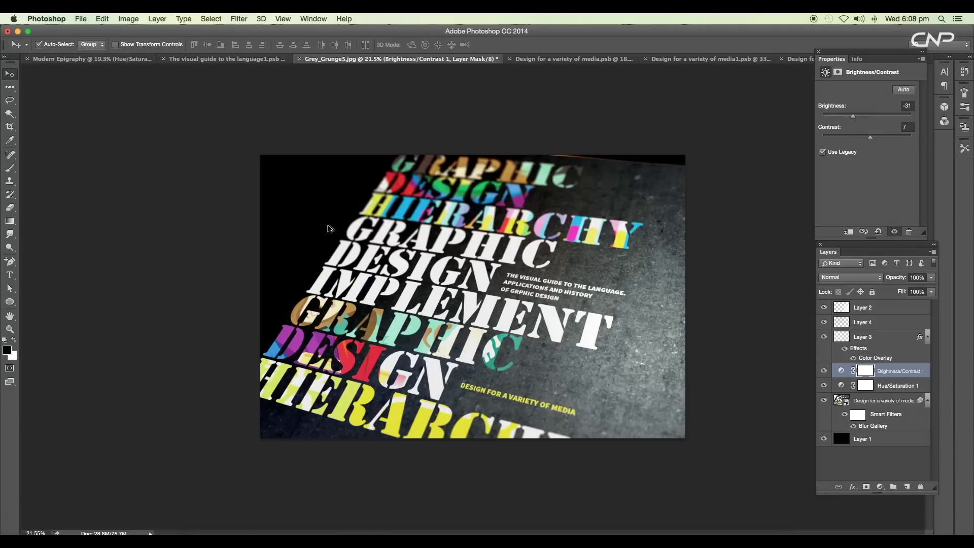
pyautogui.scroll(4, 326, 223)
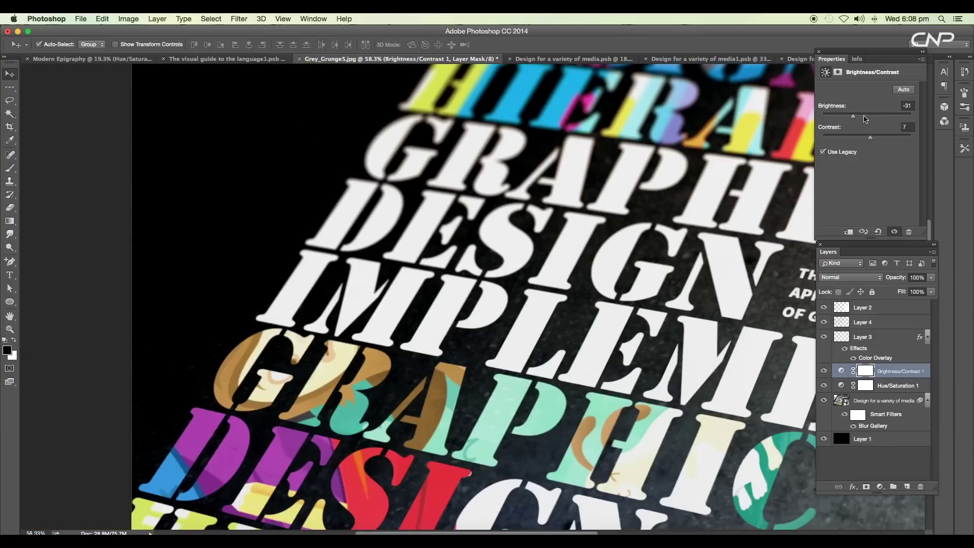
pyautogui.moveTo(853, 116); pyautogui.dragTo(855, 117)
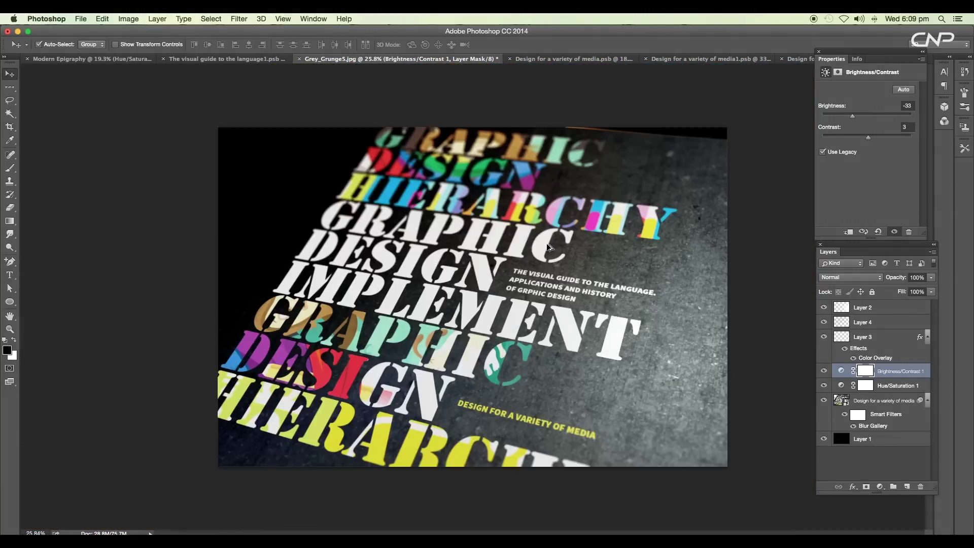
pyautogui.scroll(3, 547, 245)
pyautogui.scroll(-3, 547, 248)
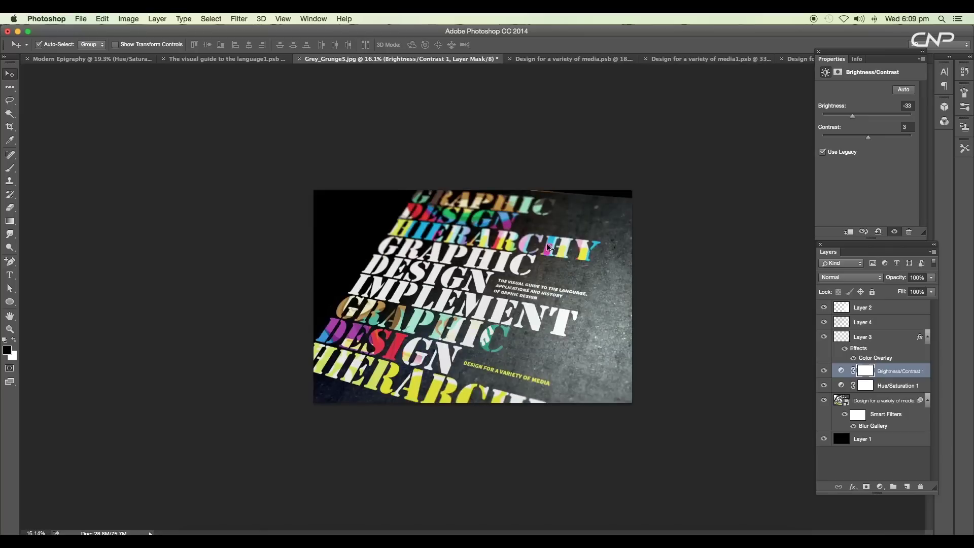
pyautogui.scroll(2, 553, 246)
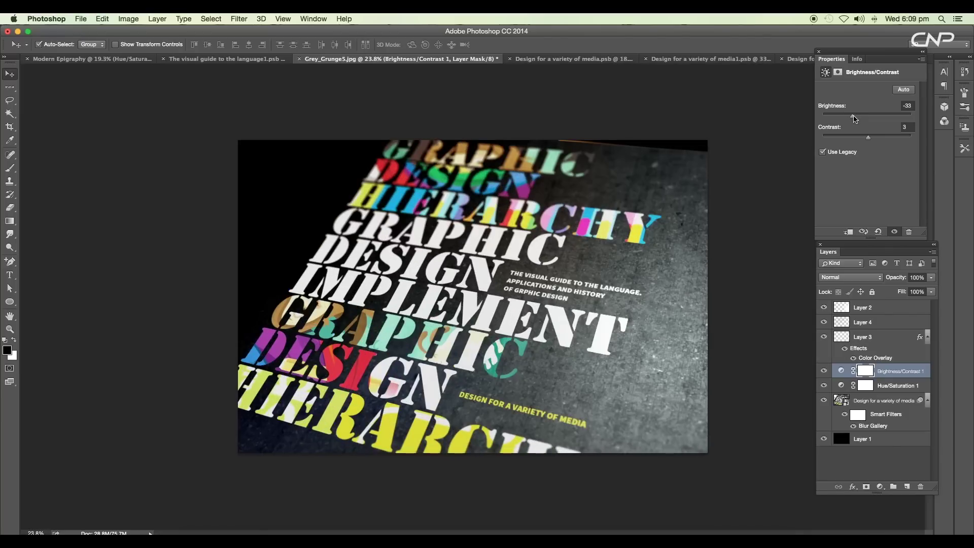
pyautogui.moveTo(845, 116); pyautogui.dragTo(852, 119)
pyautogui.scroll(3, 558, 214)
pyautogui.scroll(-3, 543, 234)
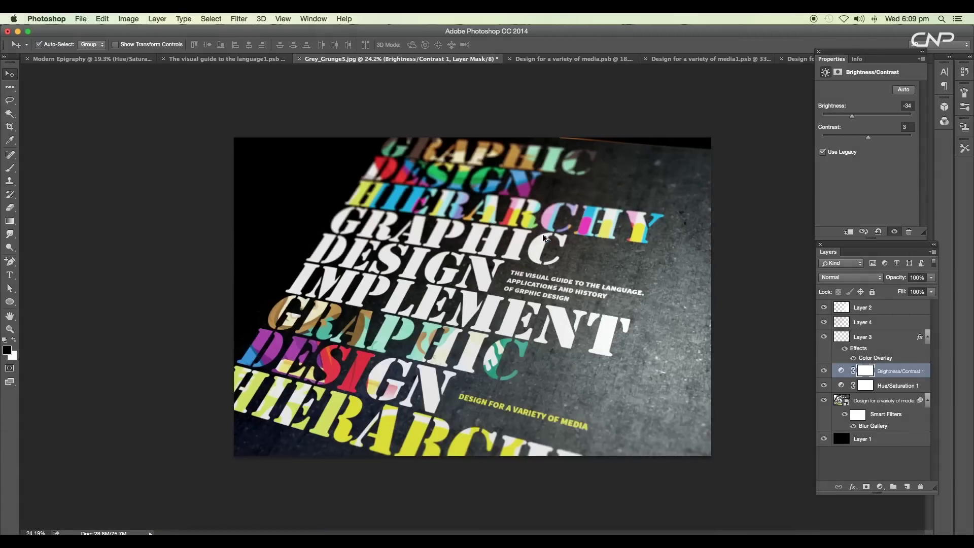